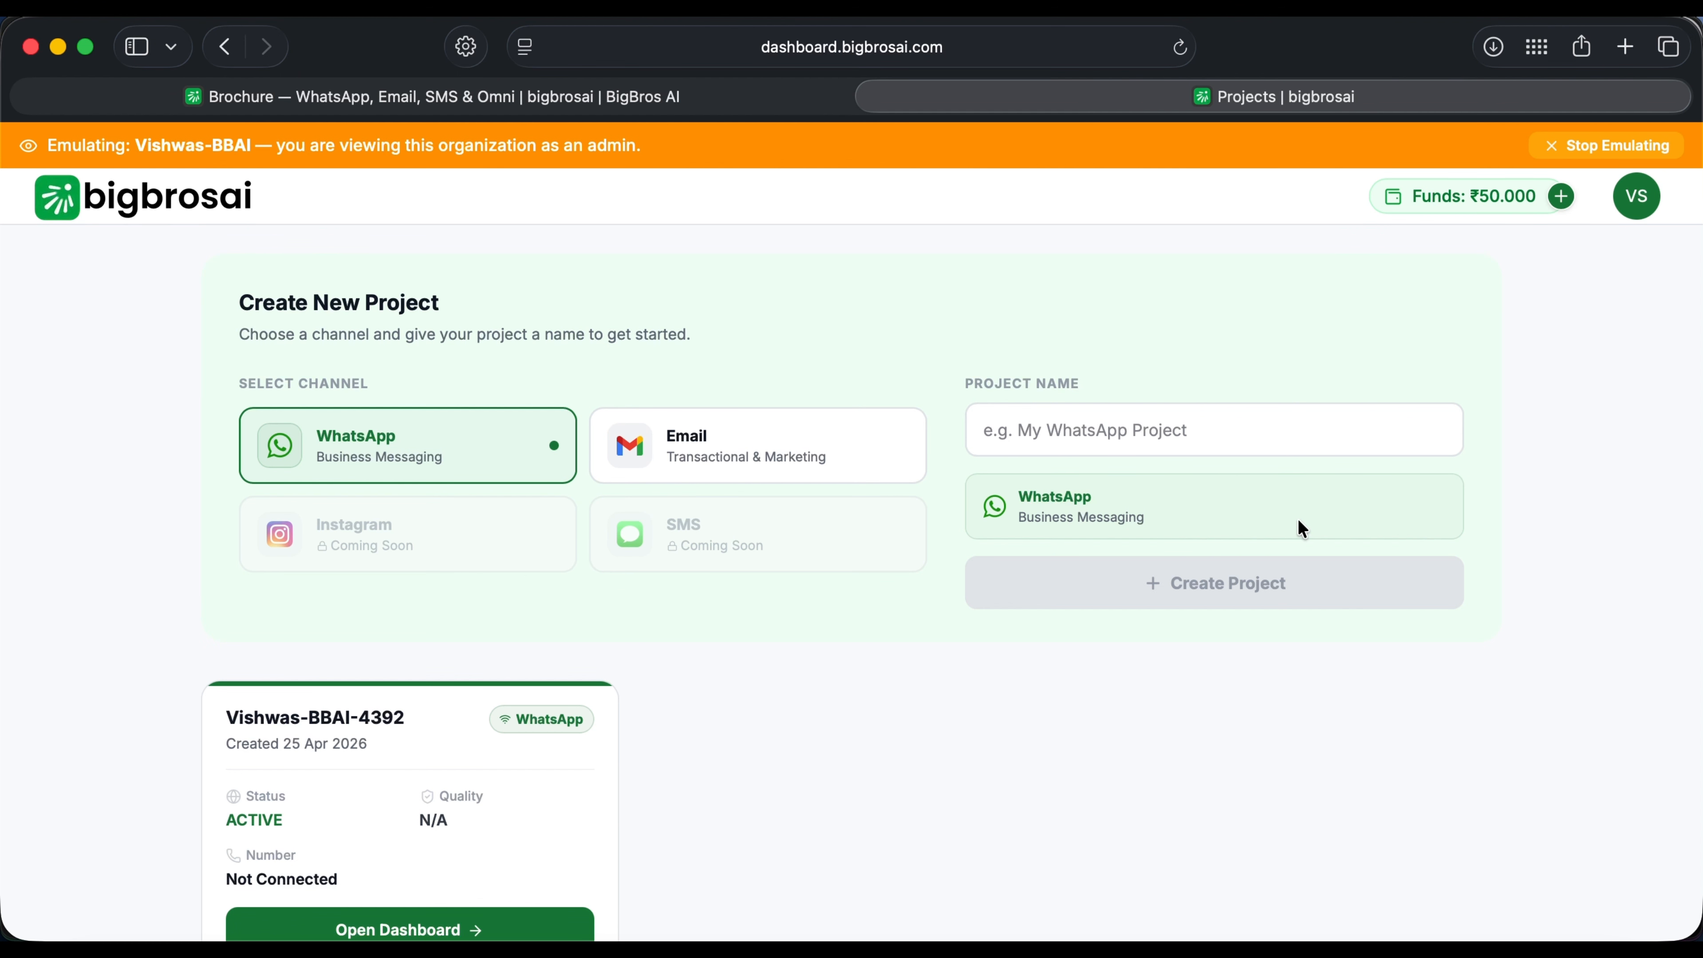
Step: Open the WhatsApp project's dashboard from the Projects page
scroll(1248, 735, down, 2)
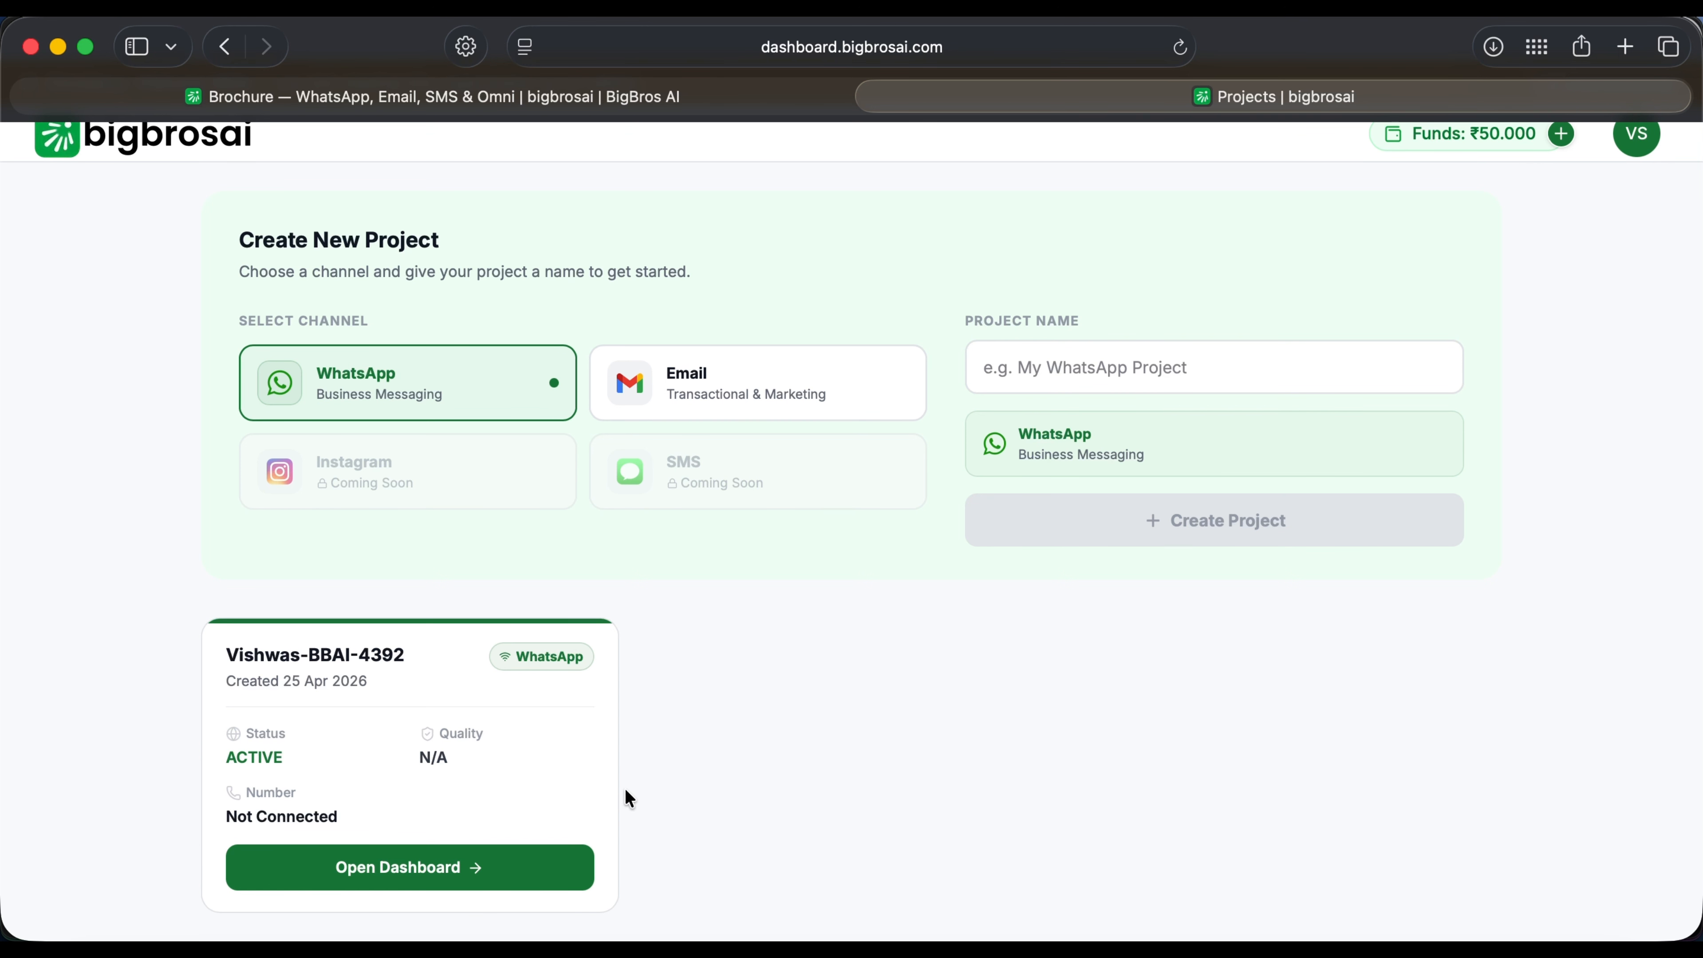
click(417, 870)
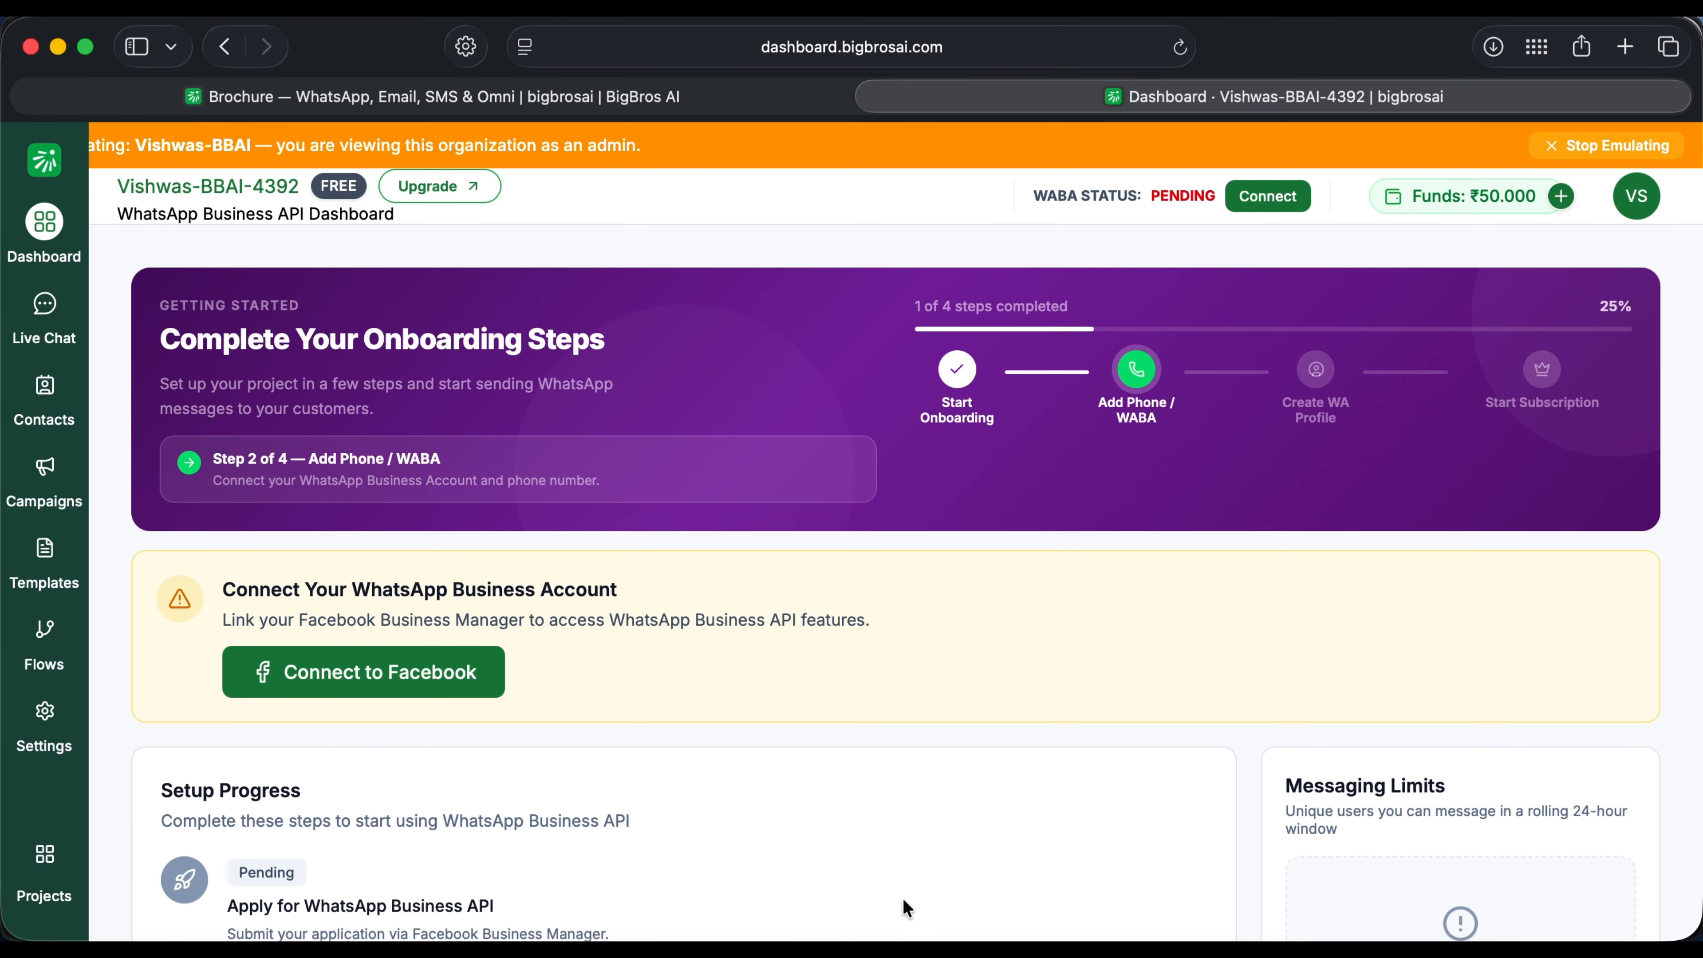
scroll(1087, 813, down, 3)
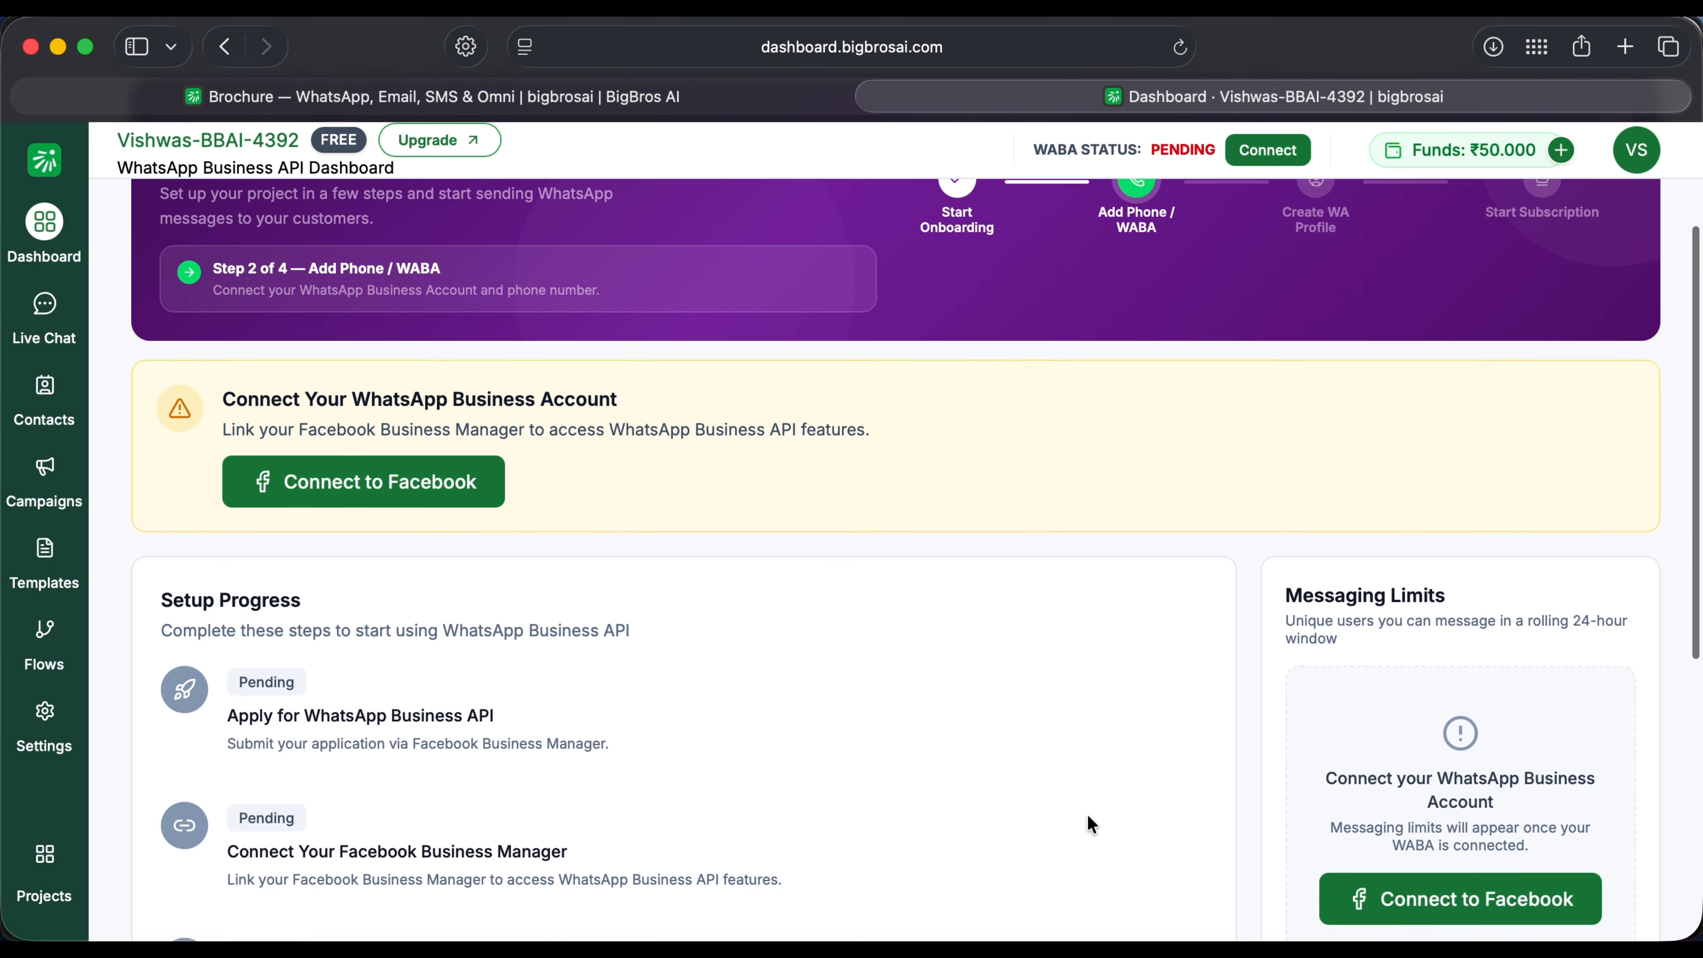
scroll(1087, 813, up, 3)
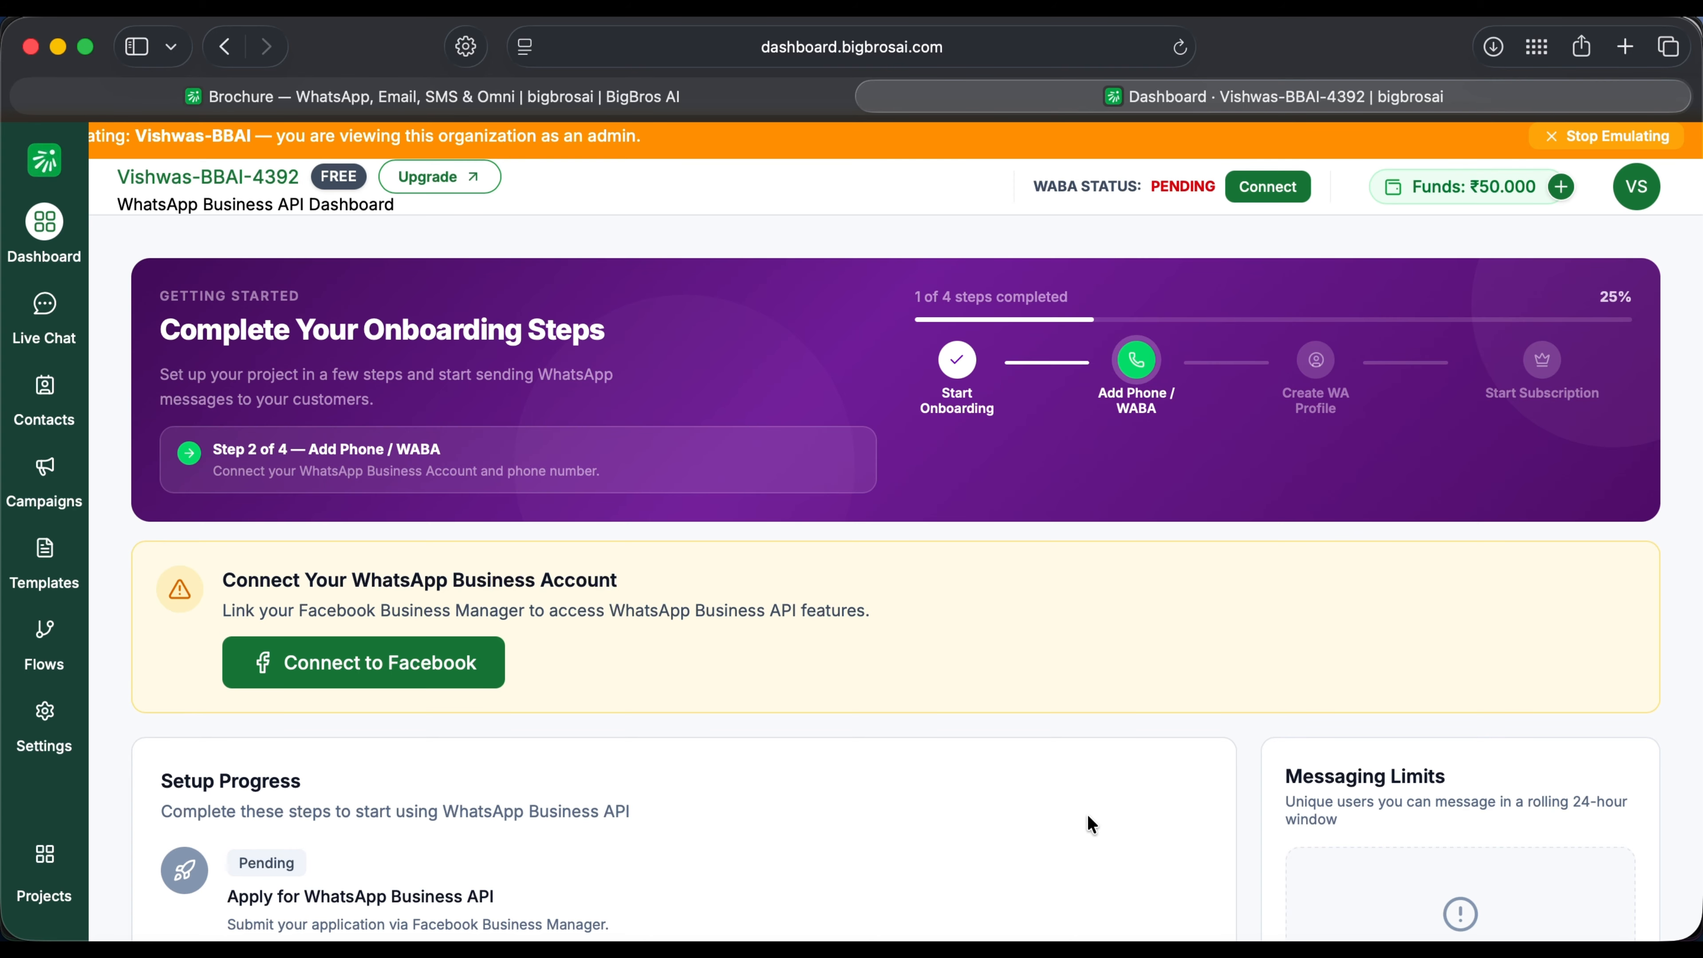
Step: Start the Facebook connection, then review spend (₹100.23 of ₹500), 74 templates and the 2,000 daily limit
click(402, 671)
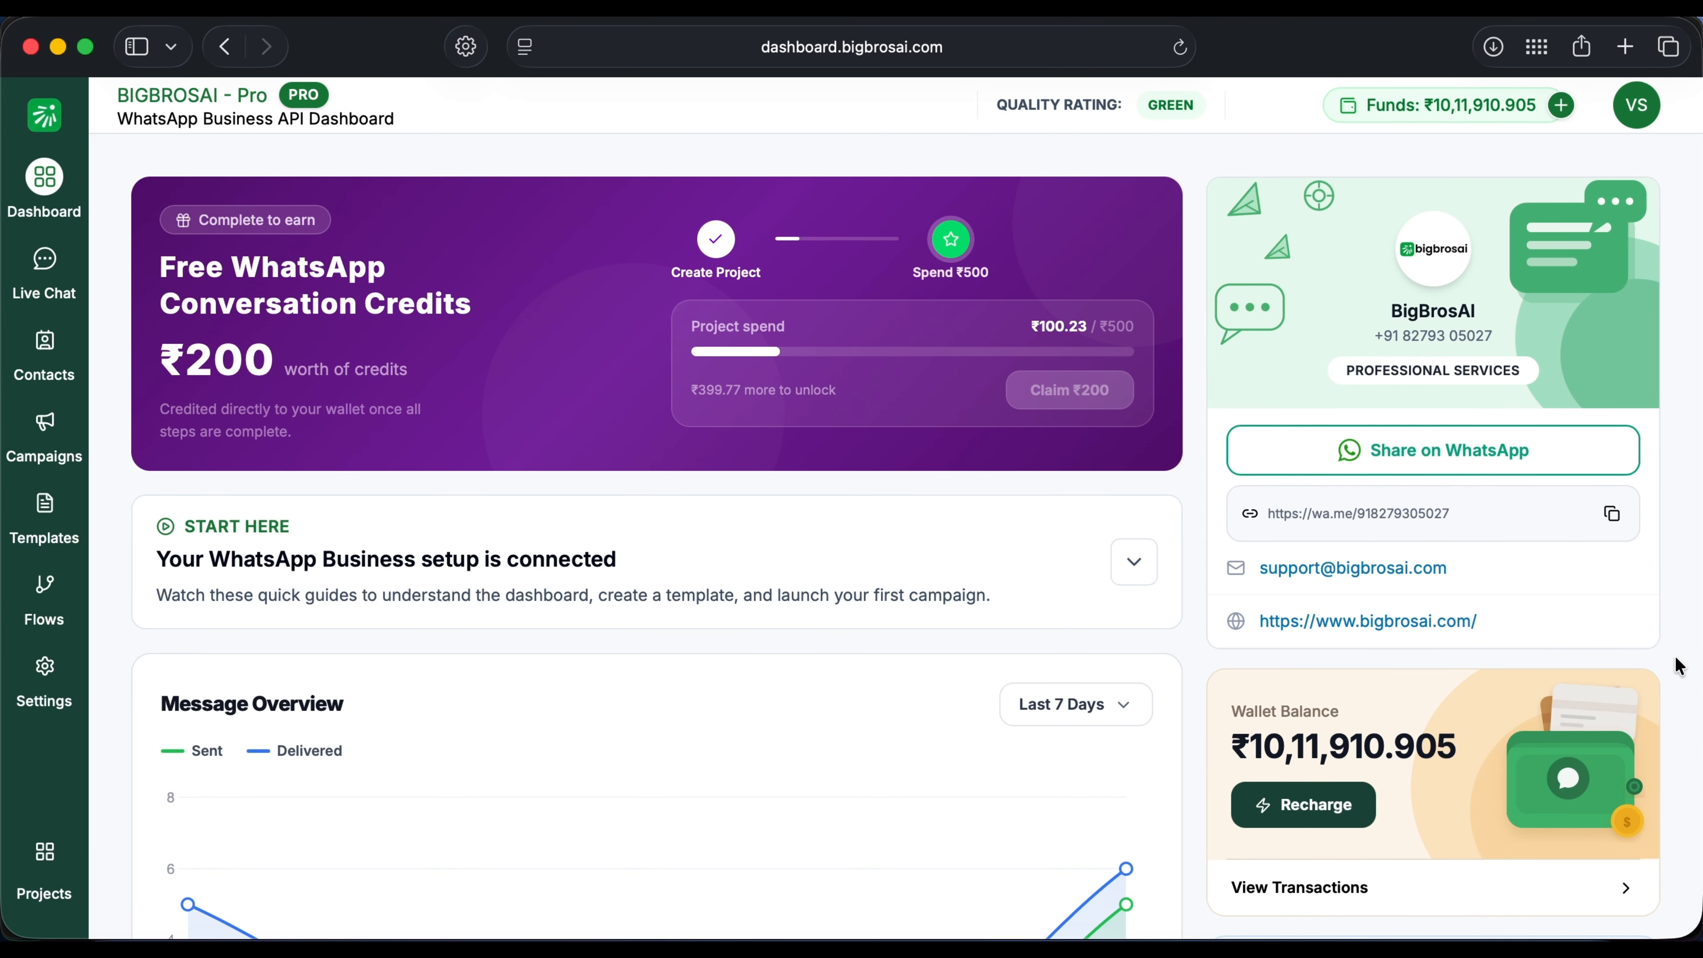
scroll(1678, 666, down, 3)
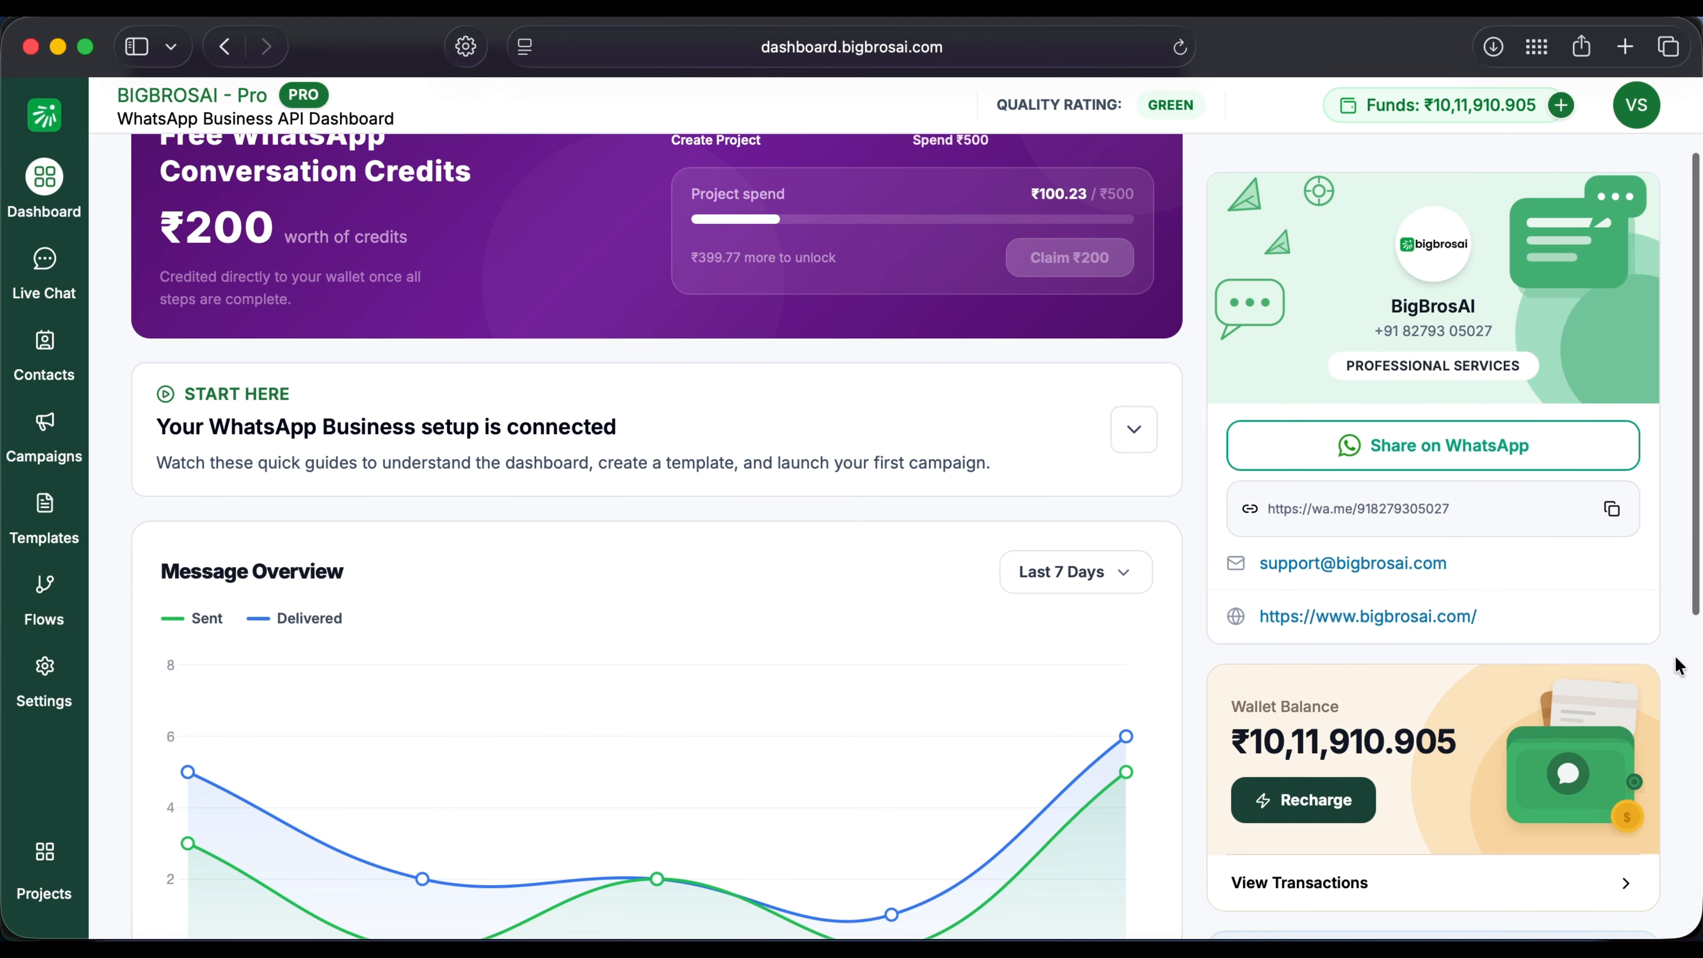
scroll(1677, 667, down, 10)
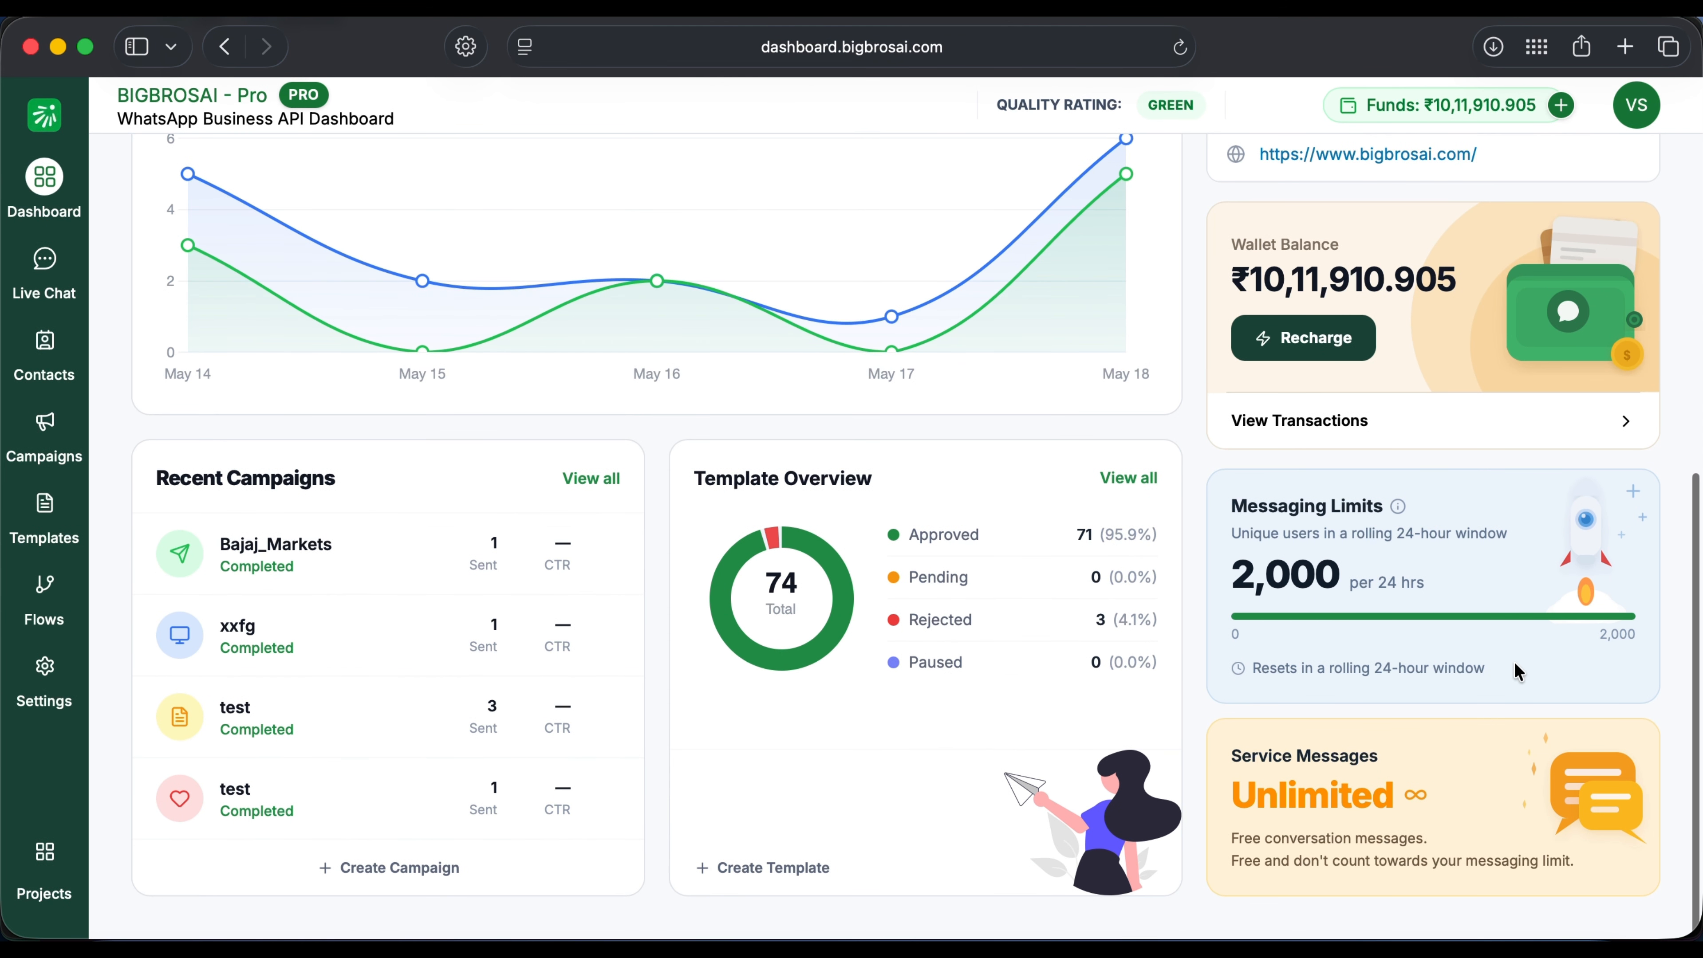
drag(1518, 671, 1245, 667)
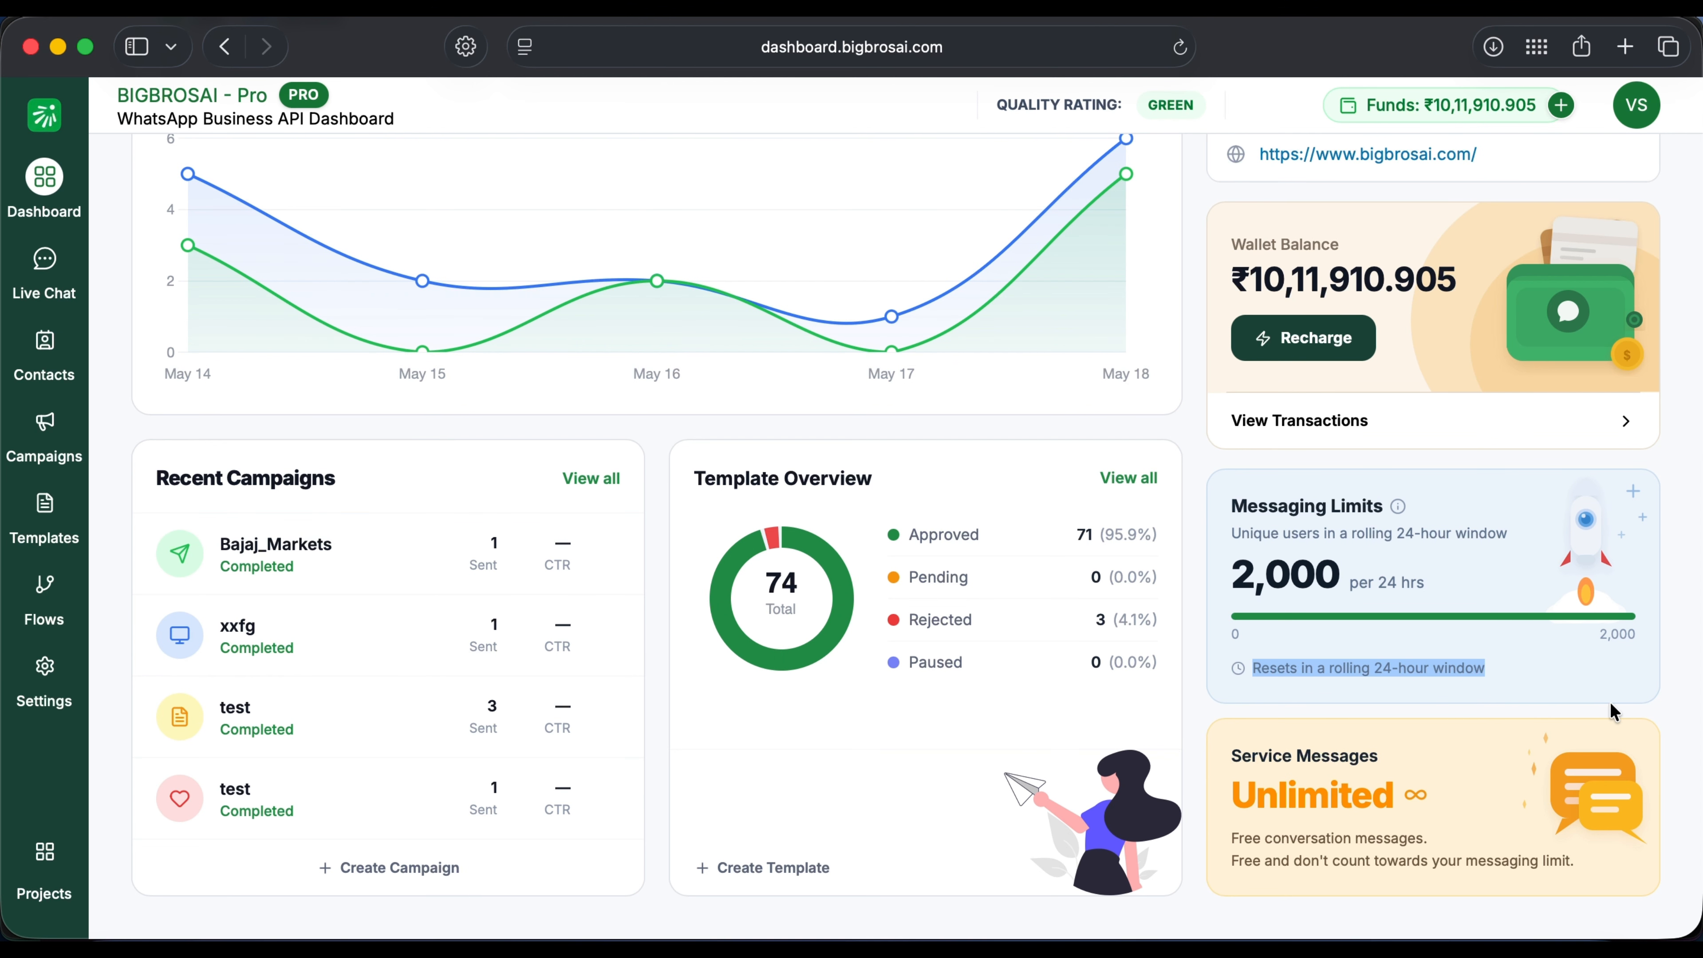
click(1666, 705)
scroll(1668, 704, up, 8)
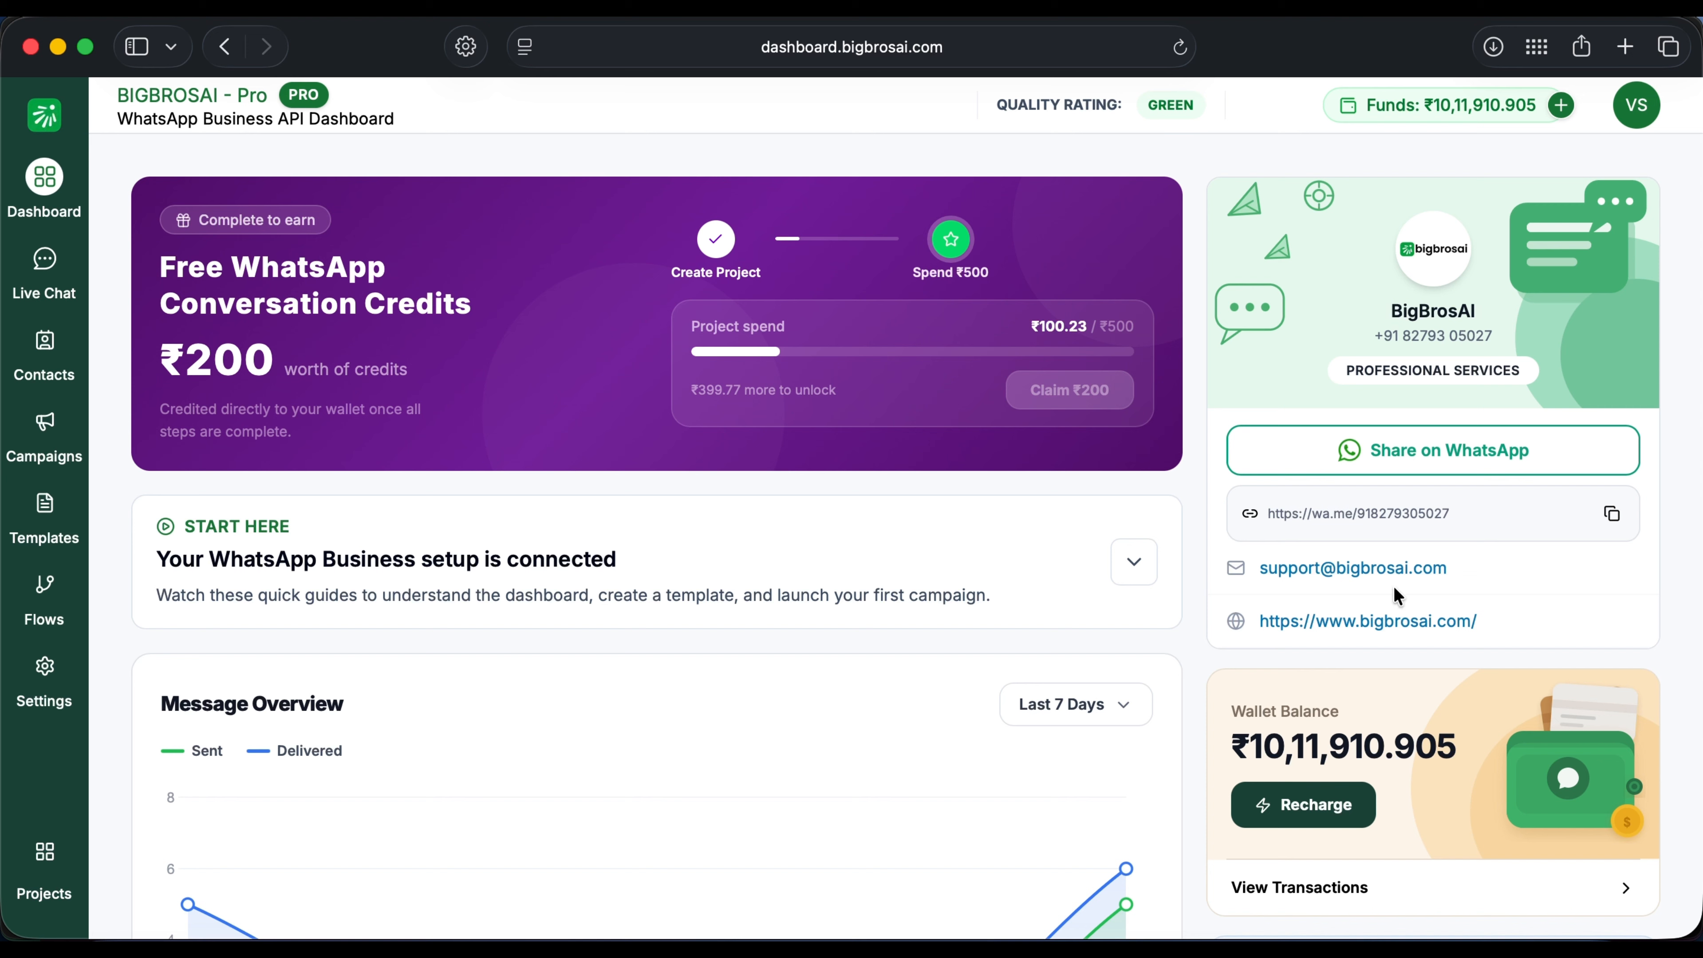
Step: Open WhatsApp Profile settings and expand the Display Name and Business Logo sections
click(45, 666)
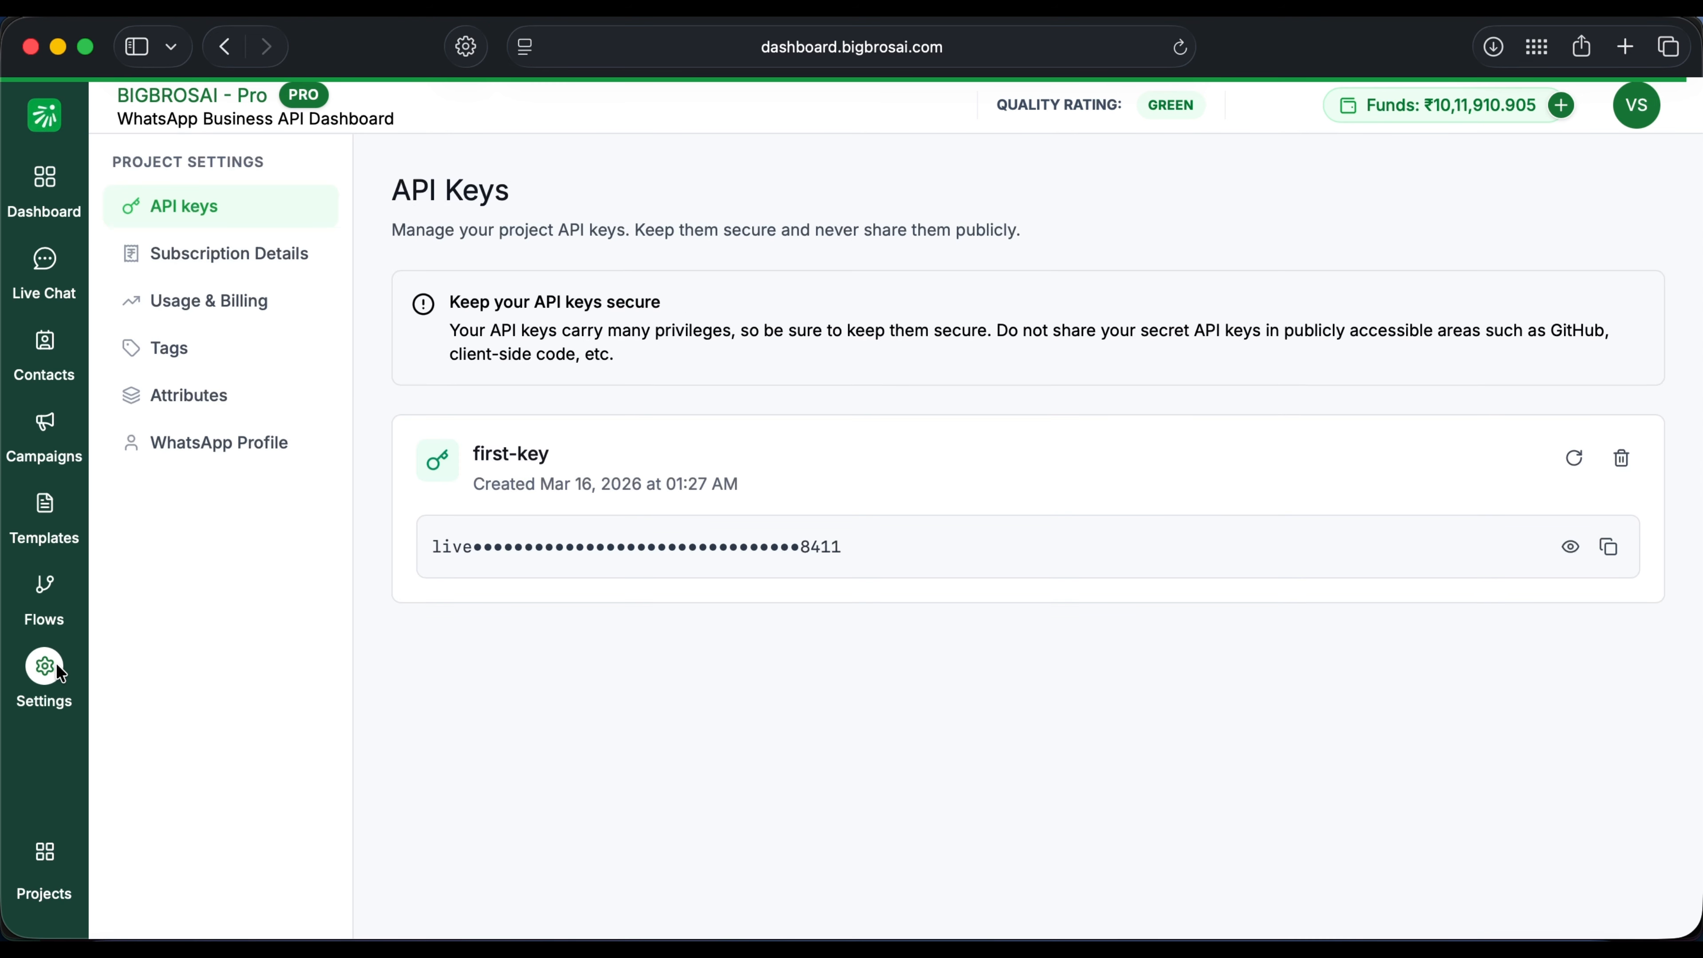
click(238, 460)
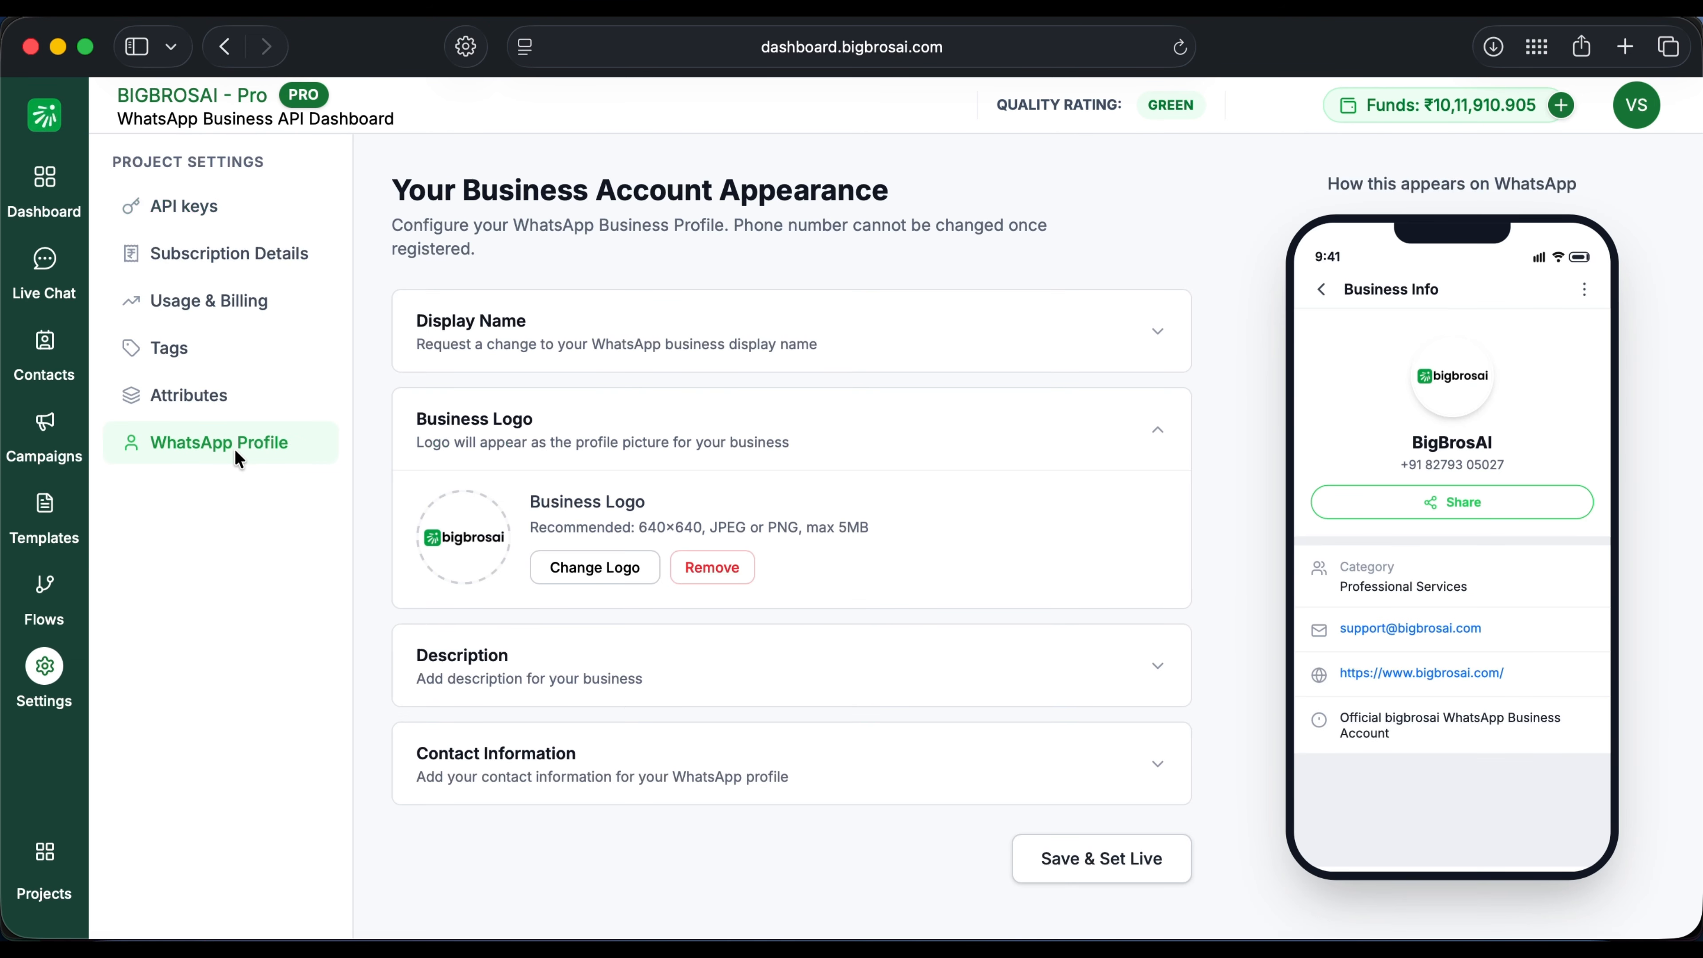
click(1165, 346)
scroll(1190, 483, down, 3)
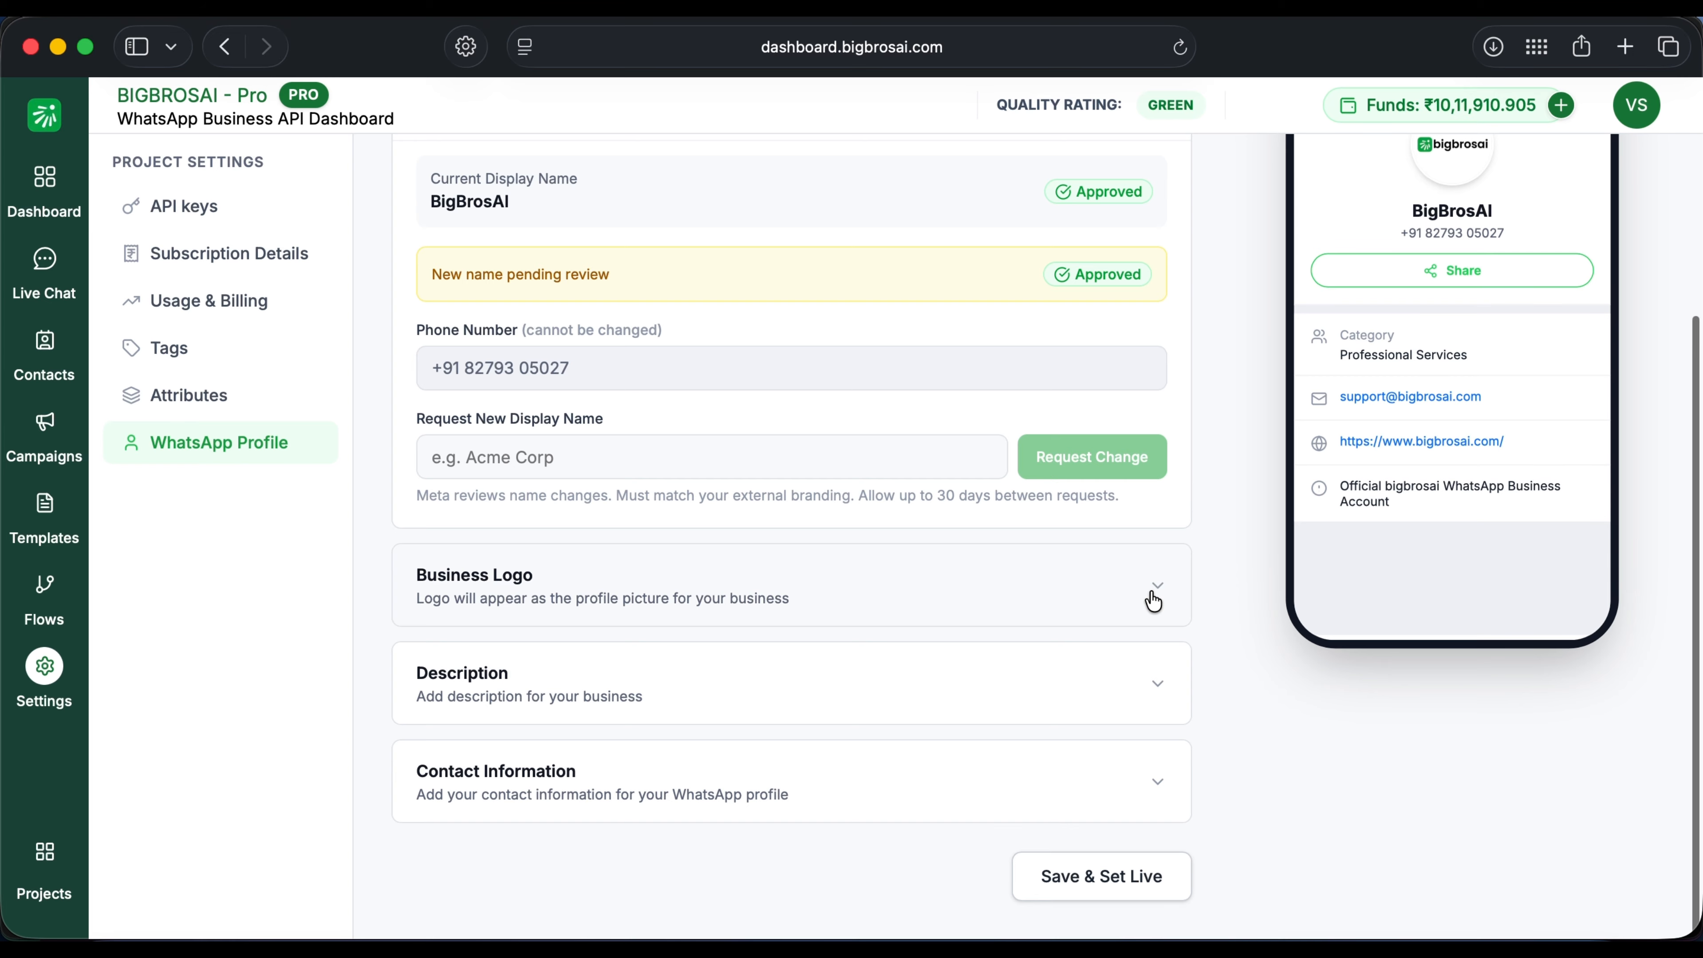
click(1153, 599)
Step: Expand the Description and Contact Information sections to show the support email and website
click(1114, 468)
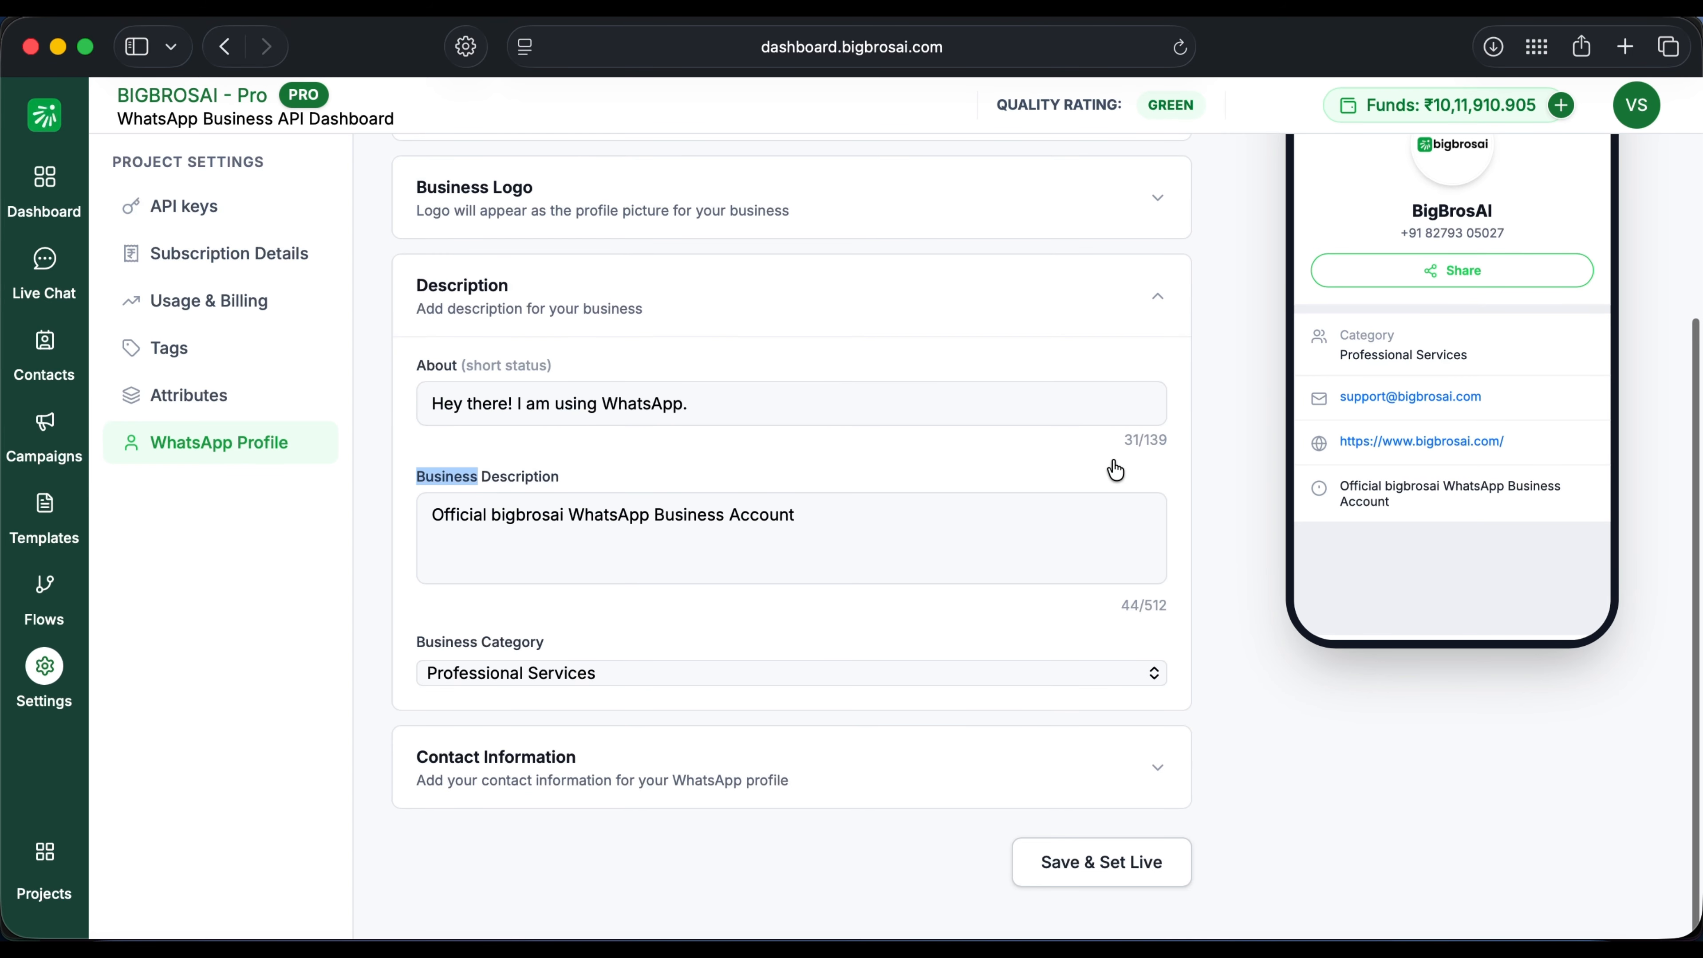
click(1116, 467)
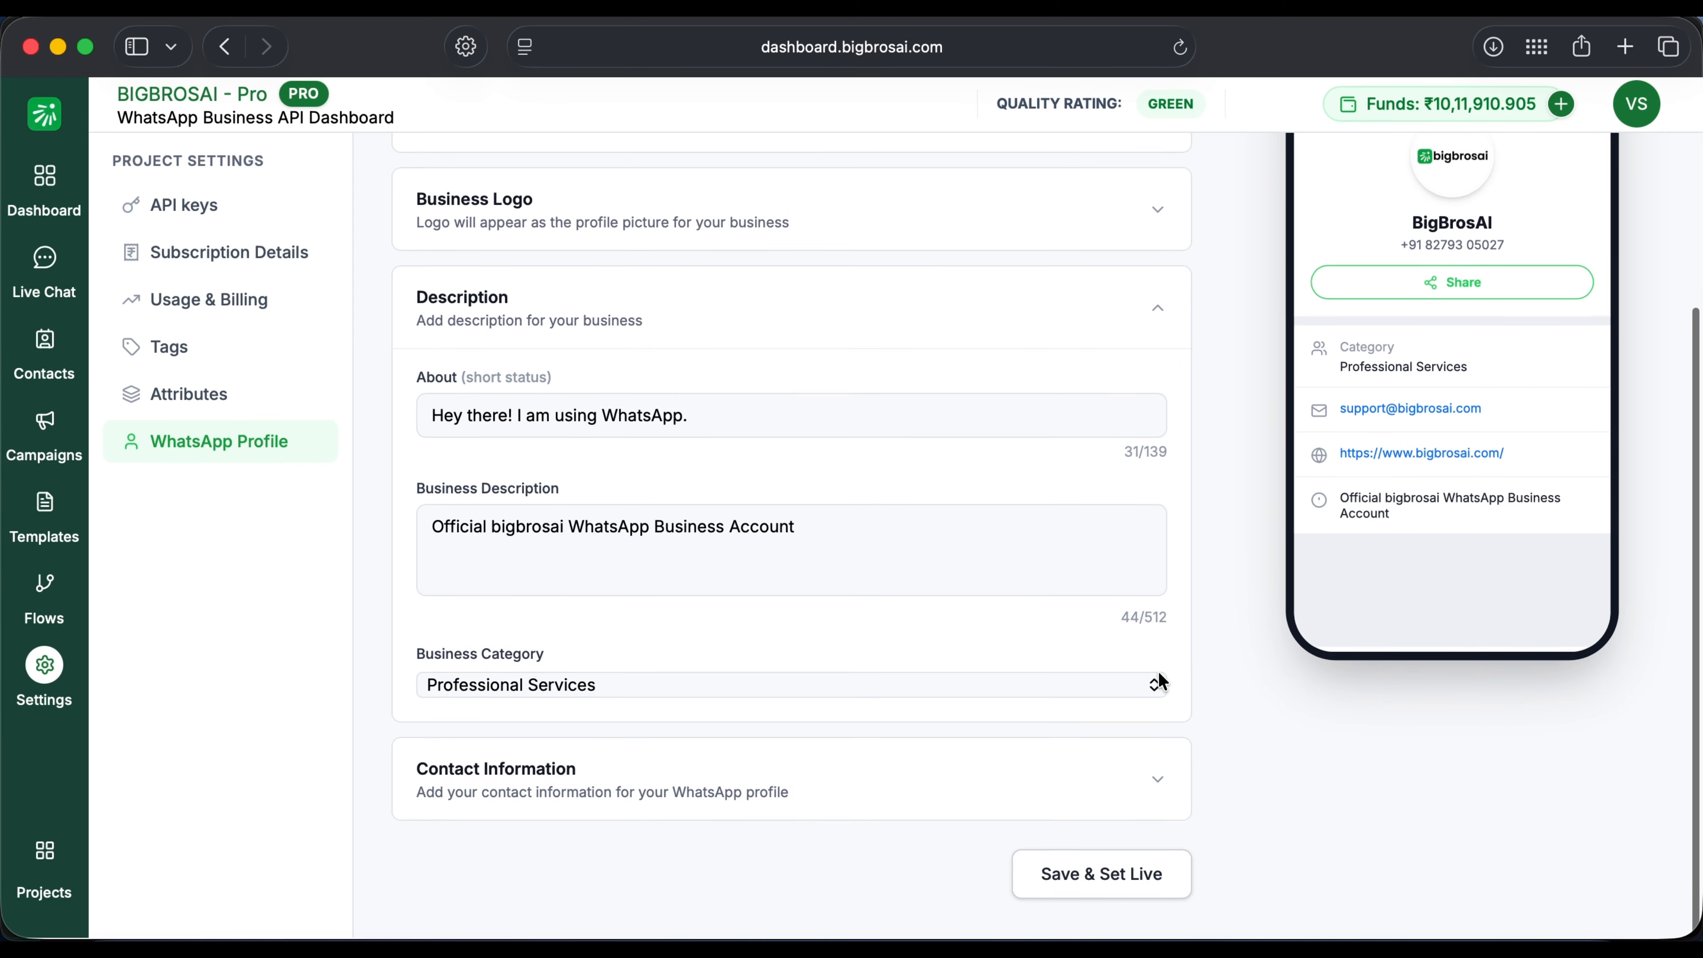
click(1083, 791)
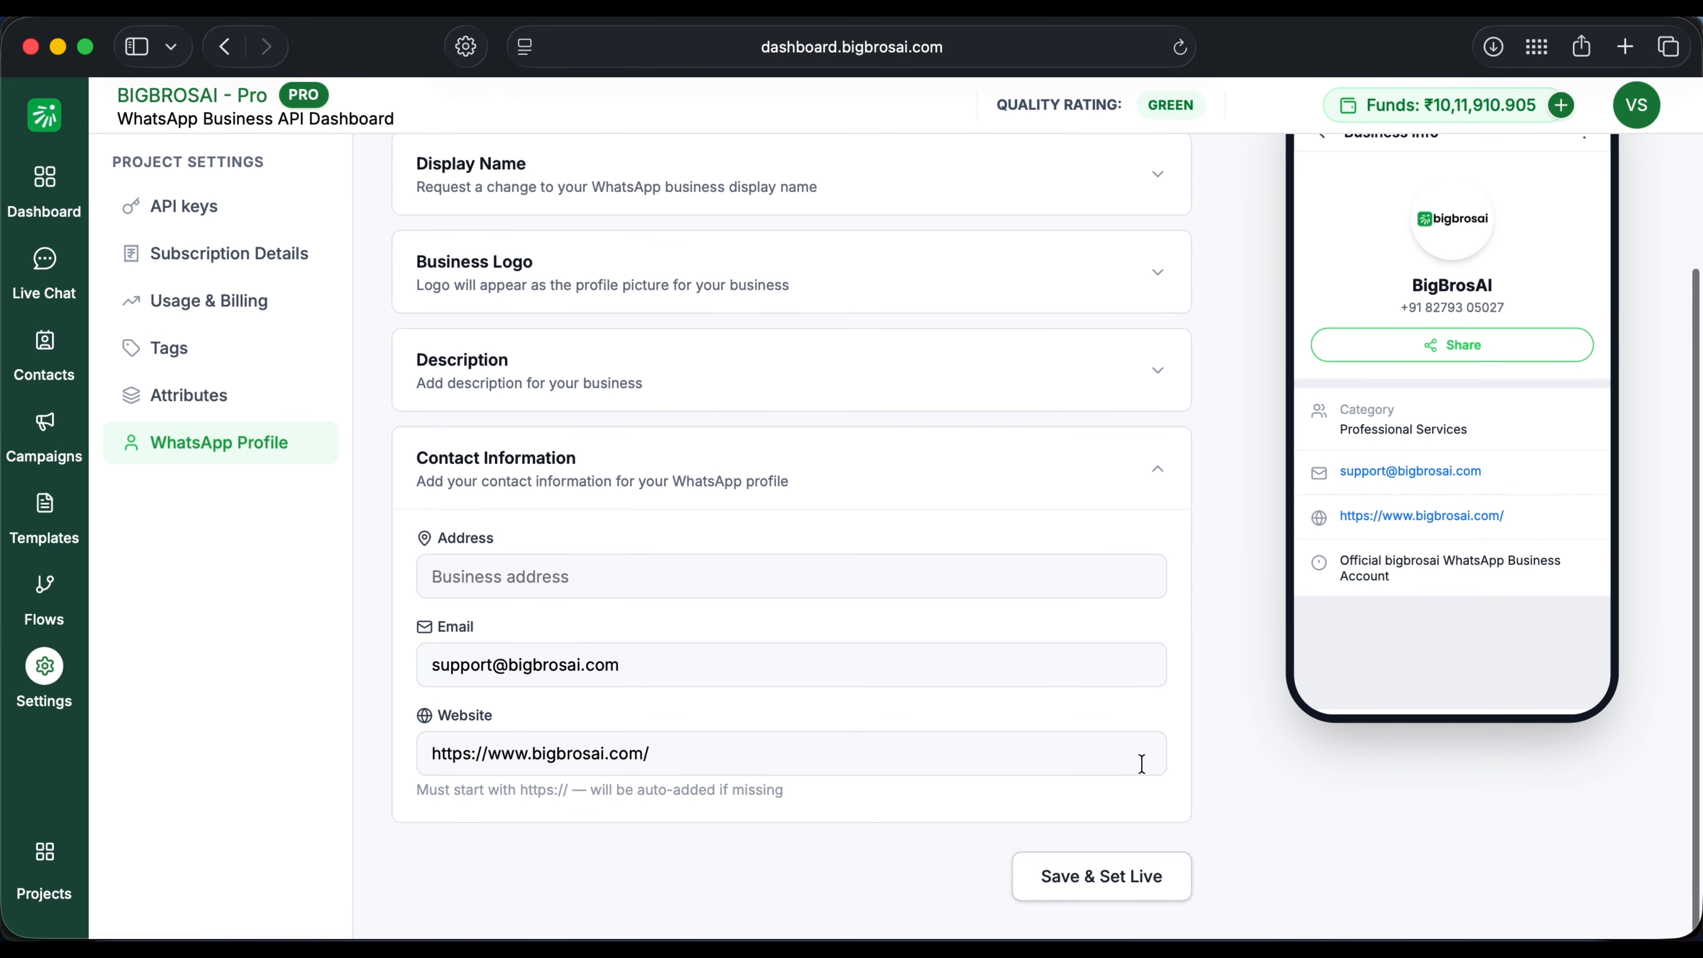
scroll(1164, 753, up, 3)
scroll(1163, 753, down, 4)
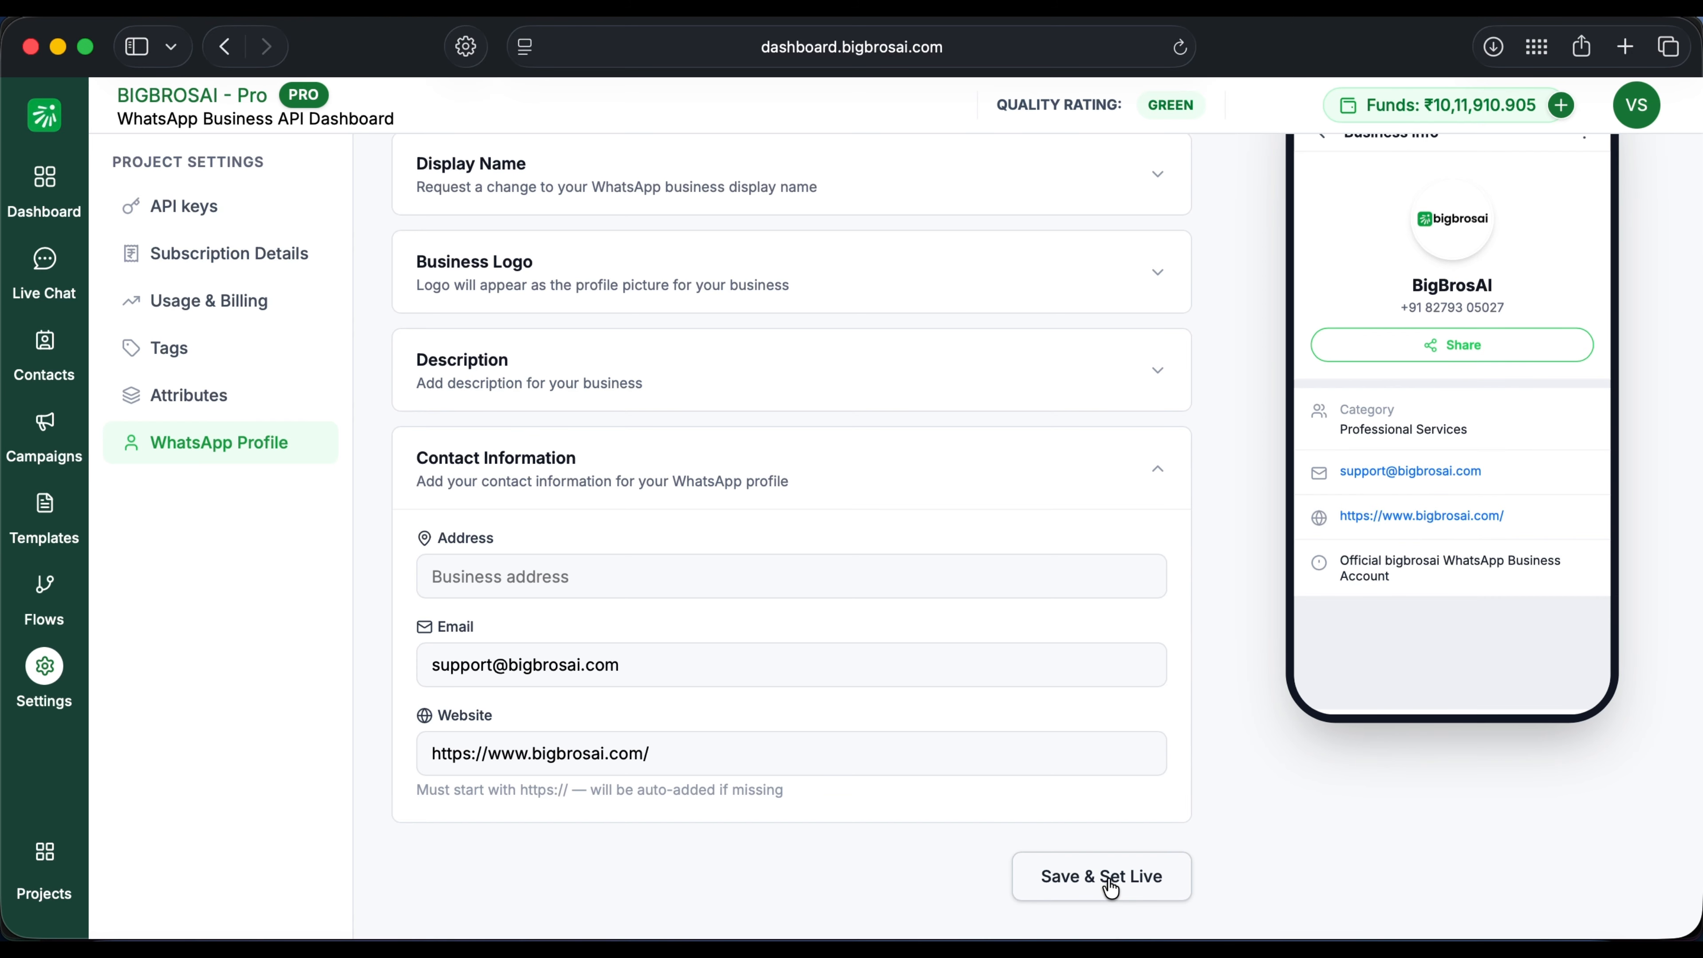
scroll(1315, 761, up, 3)
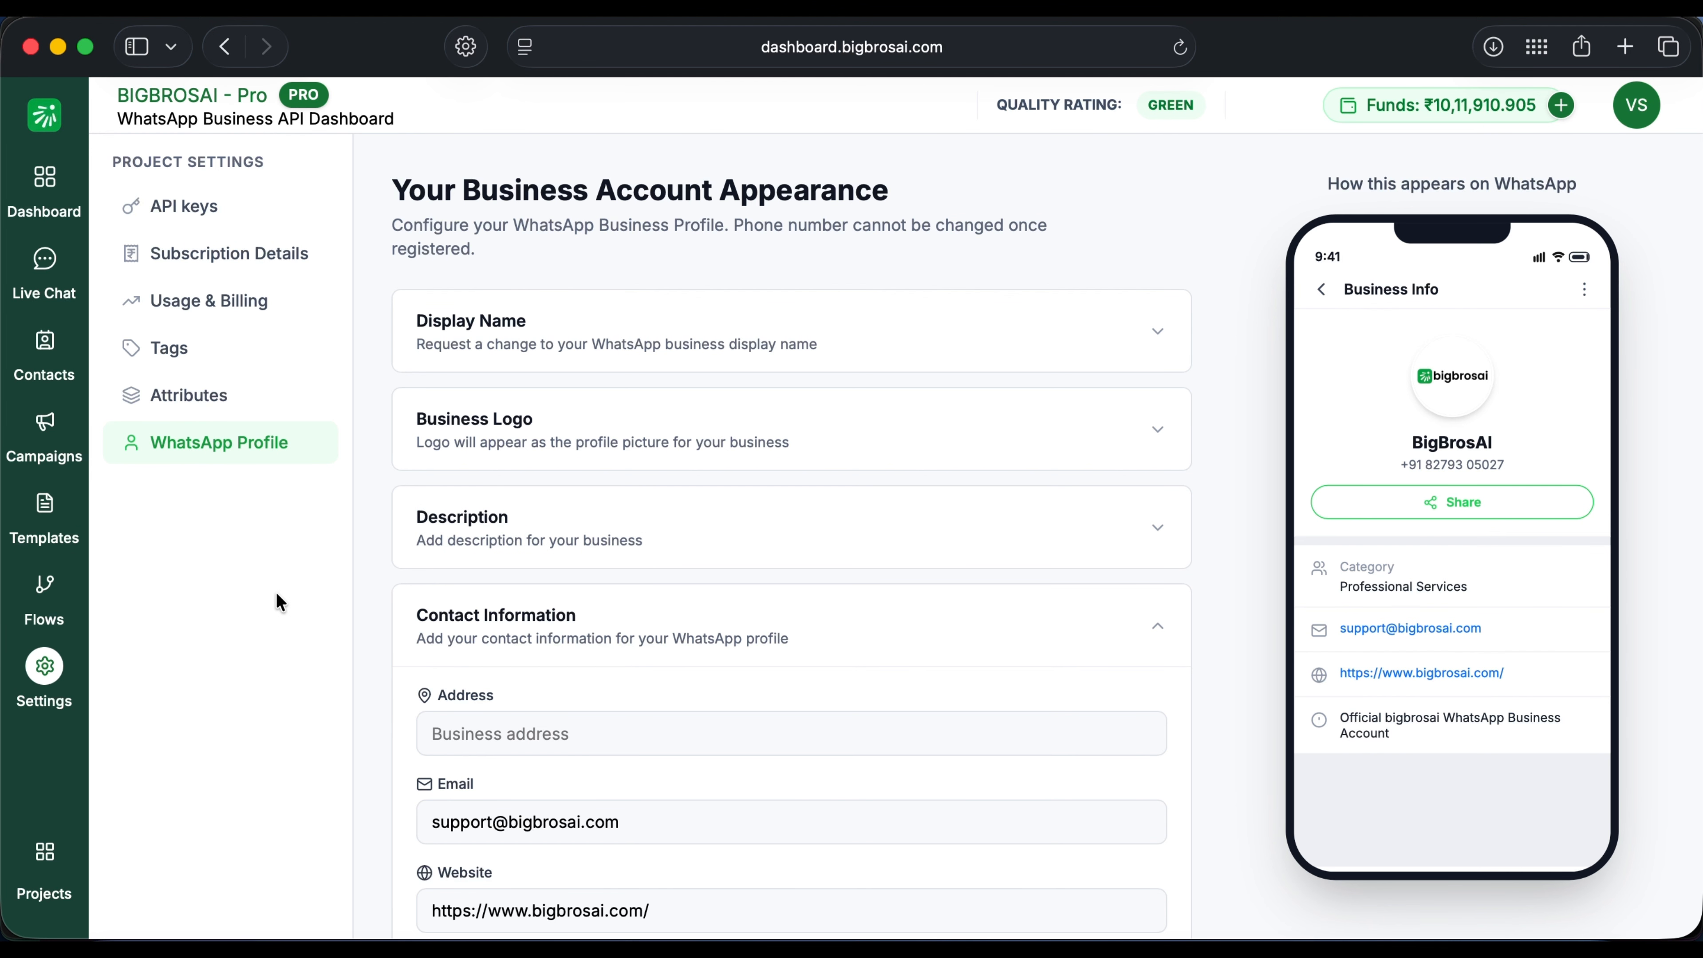
Step: Add a contact with a phone number and user name, then bring up Import Contacts
right_click(270, 608)
click(44, 342)
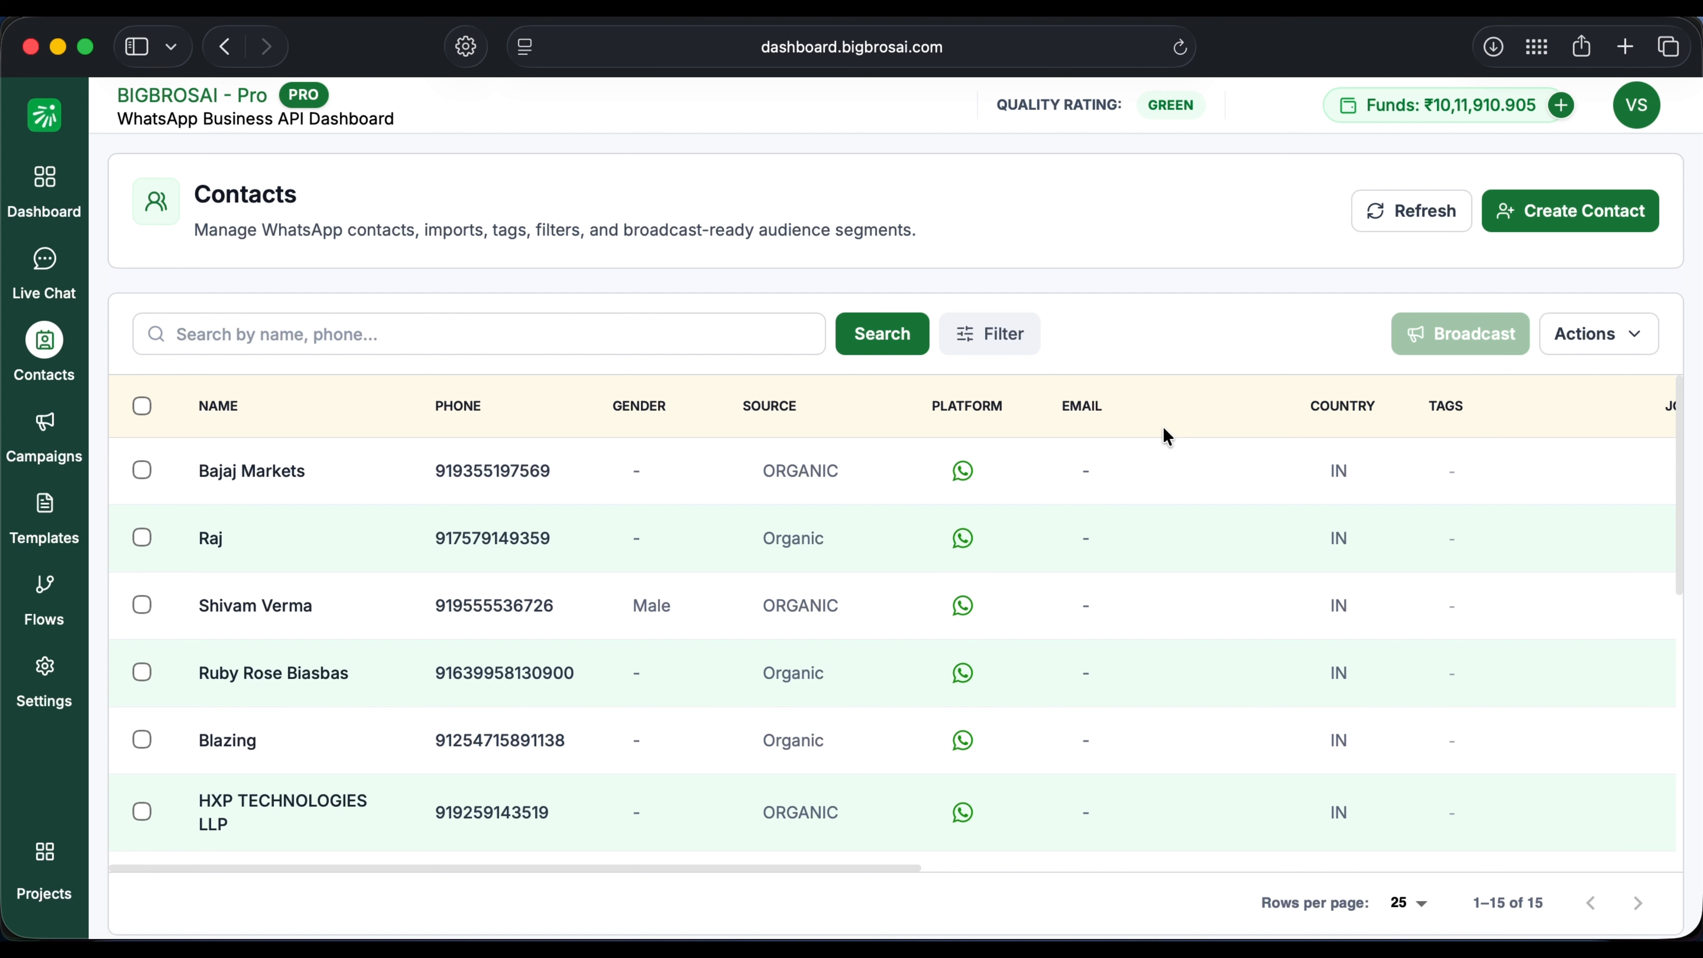
click(1560, 236)
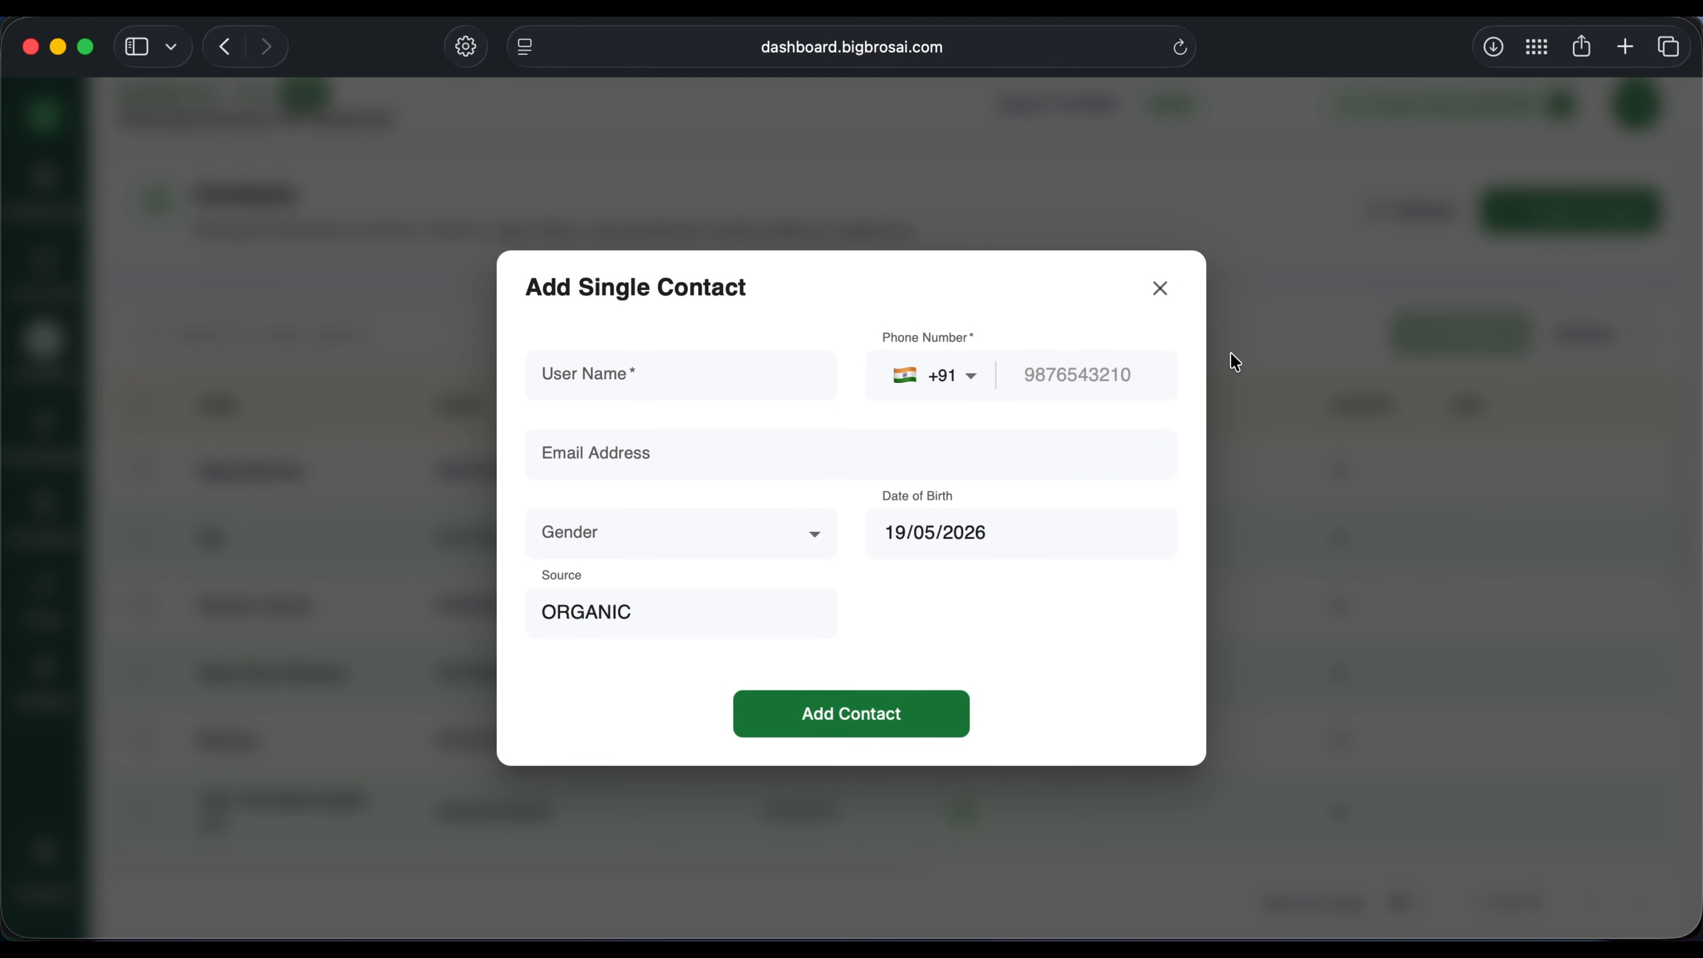
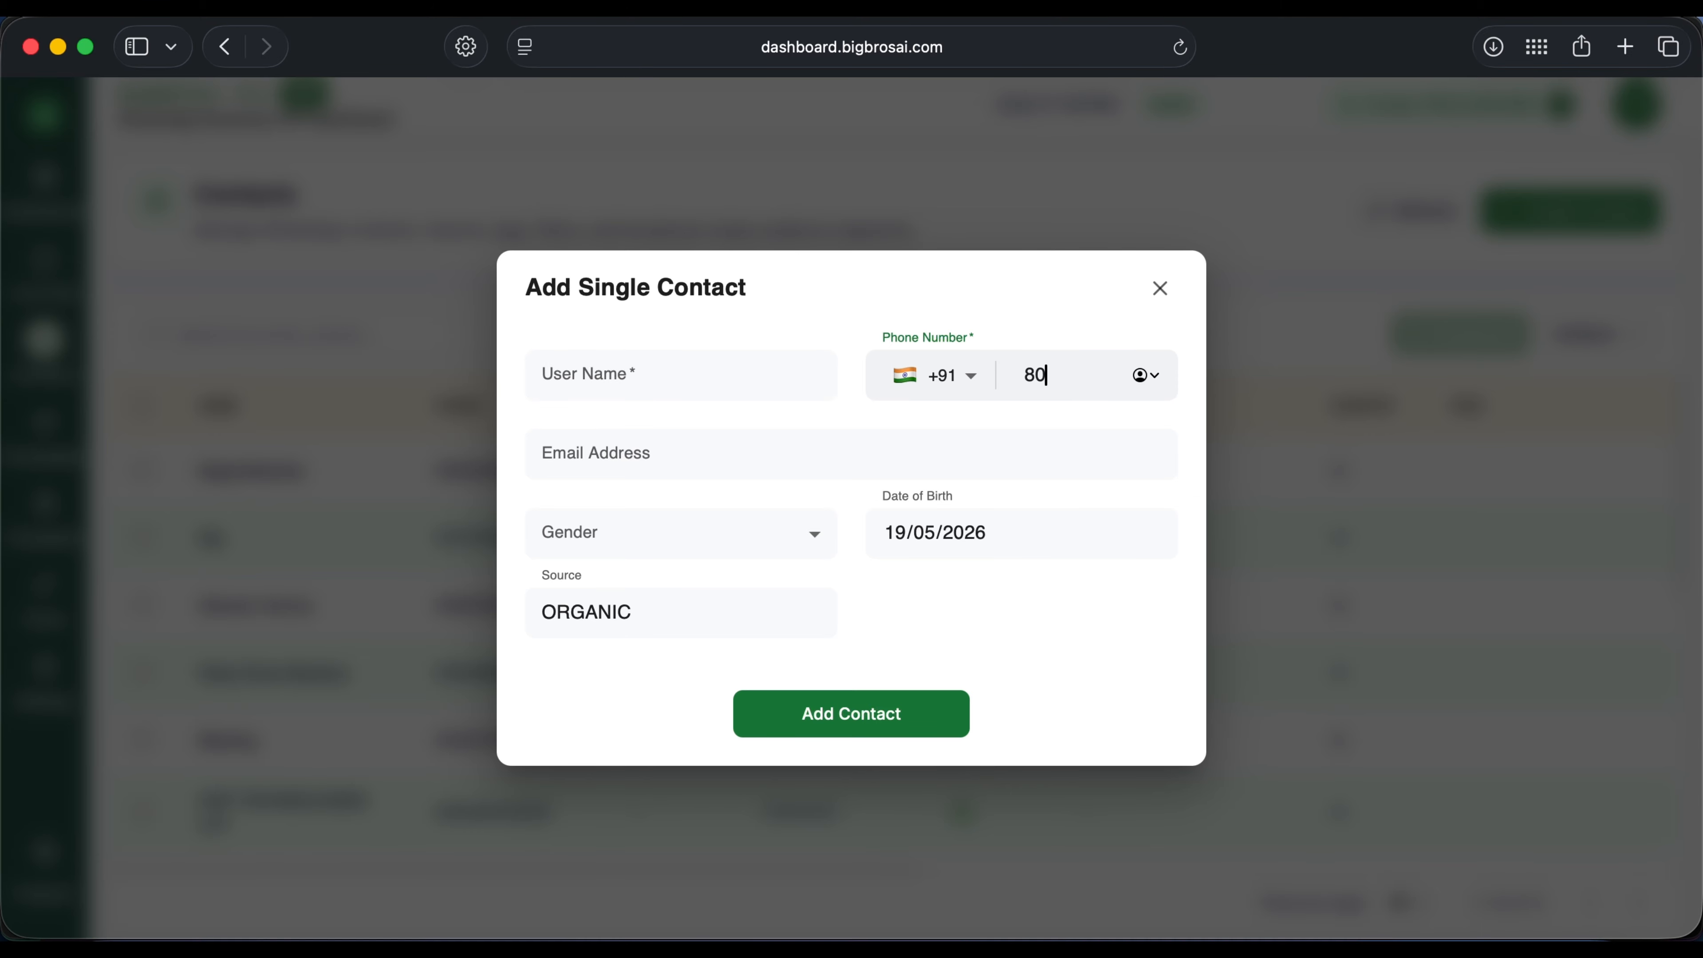
click(673, 377)
text(Vishwas)
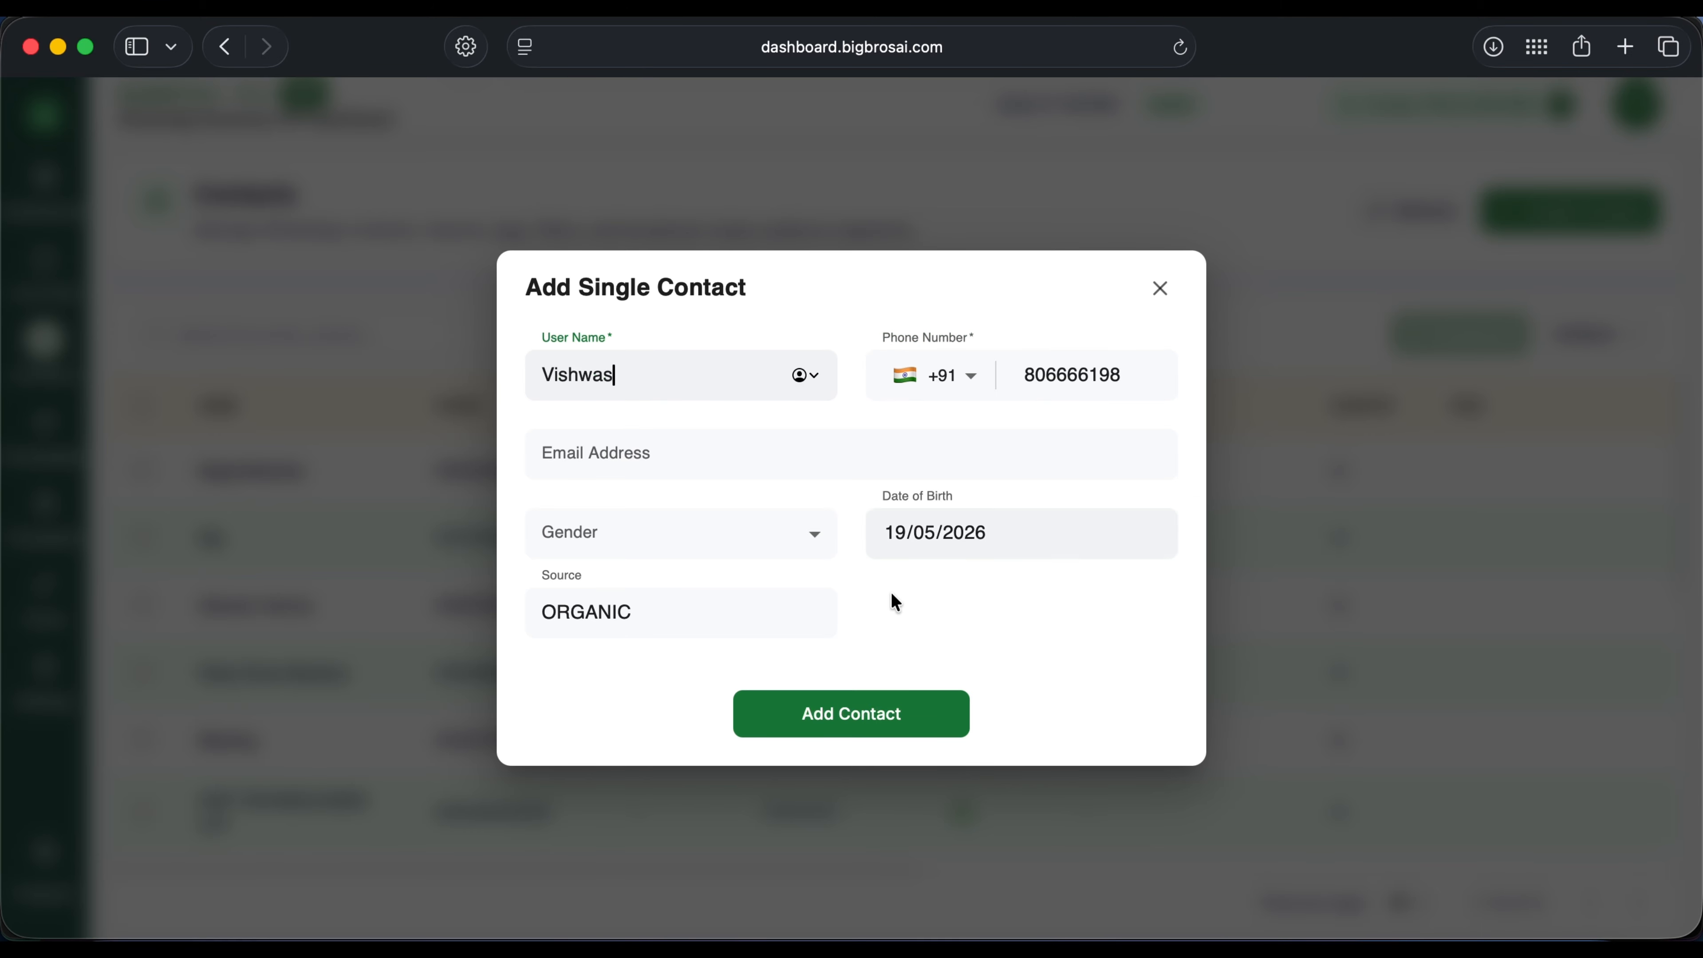
click(881, 711)
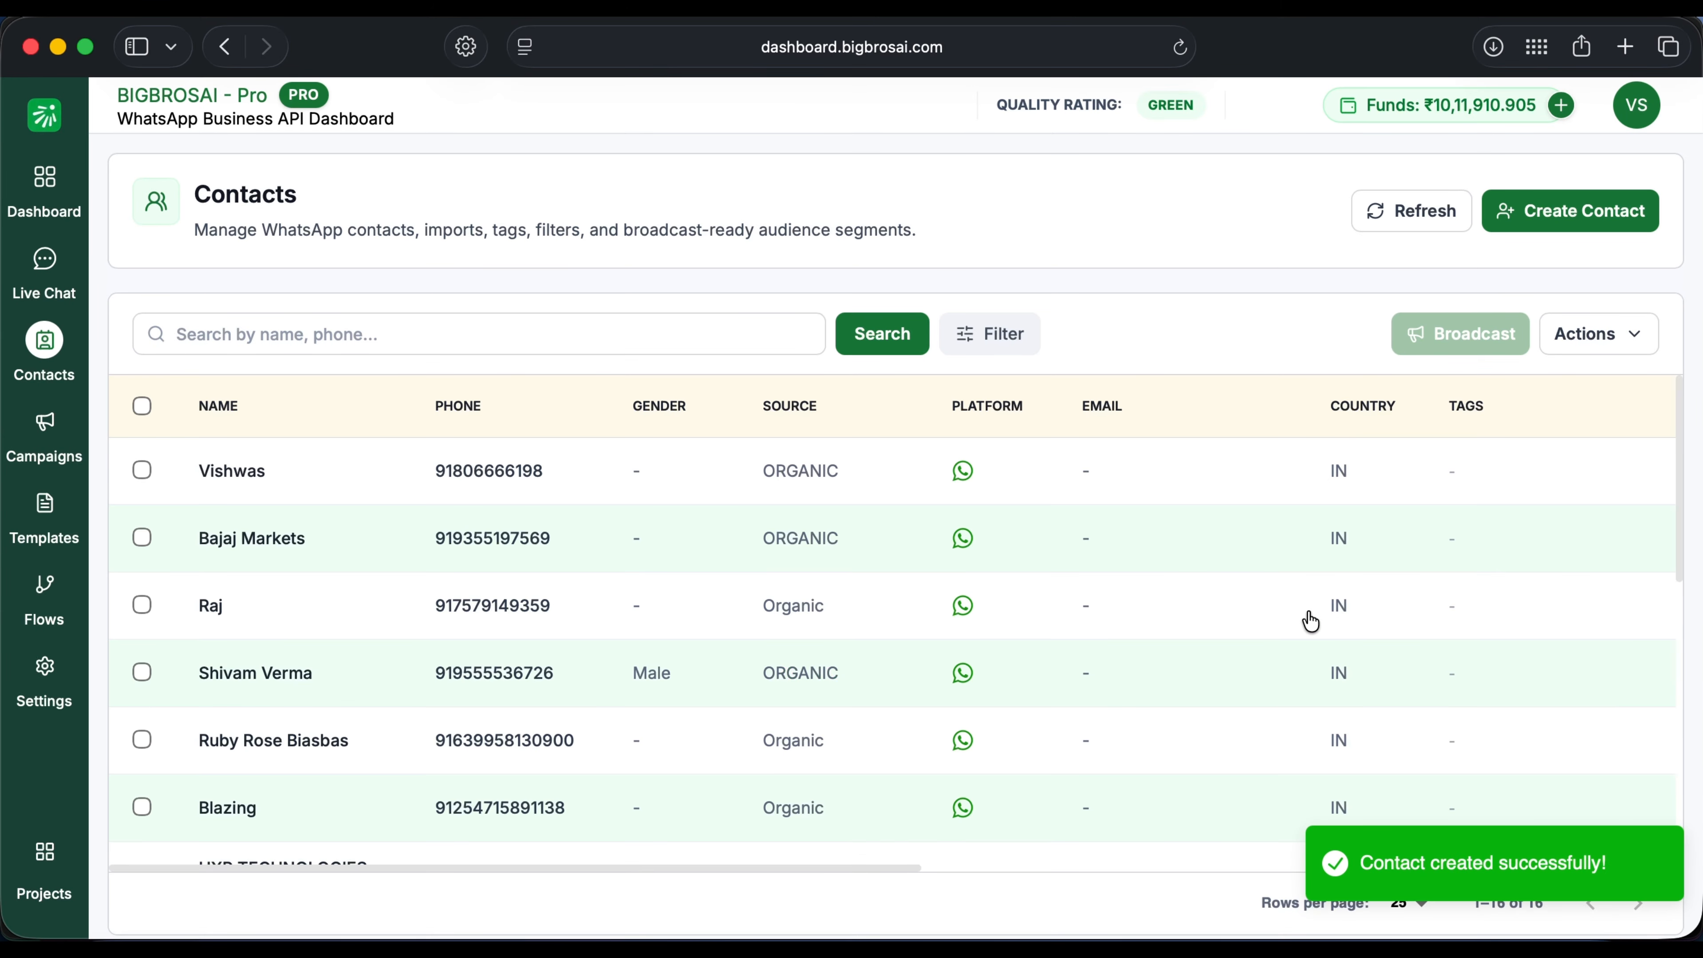
click(1627, 334)
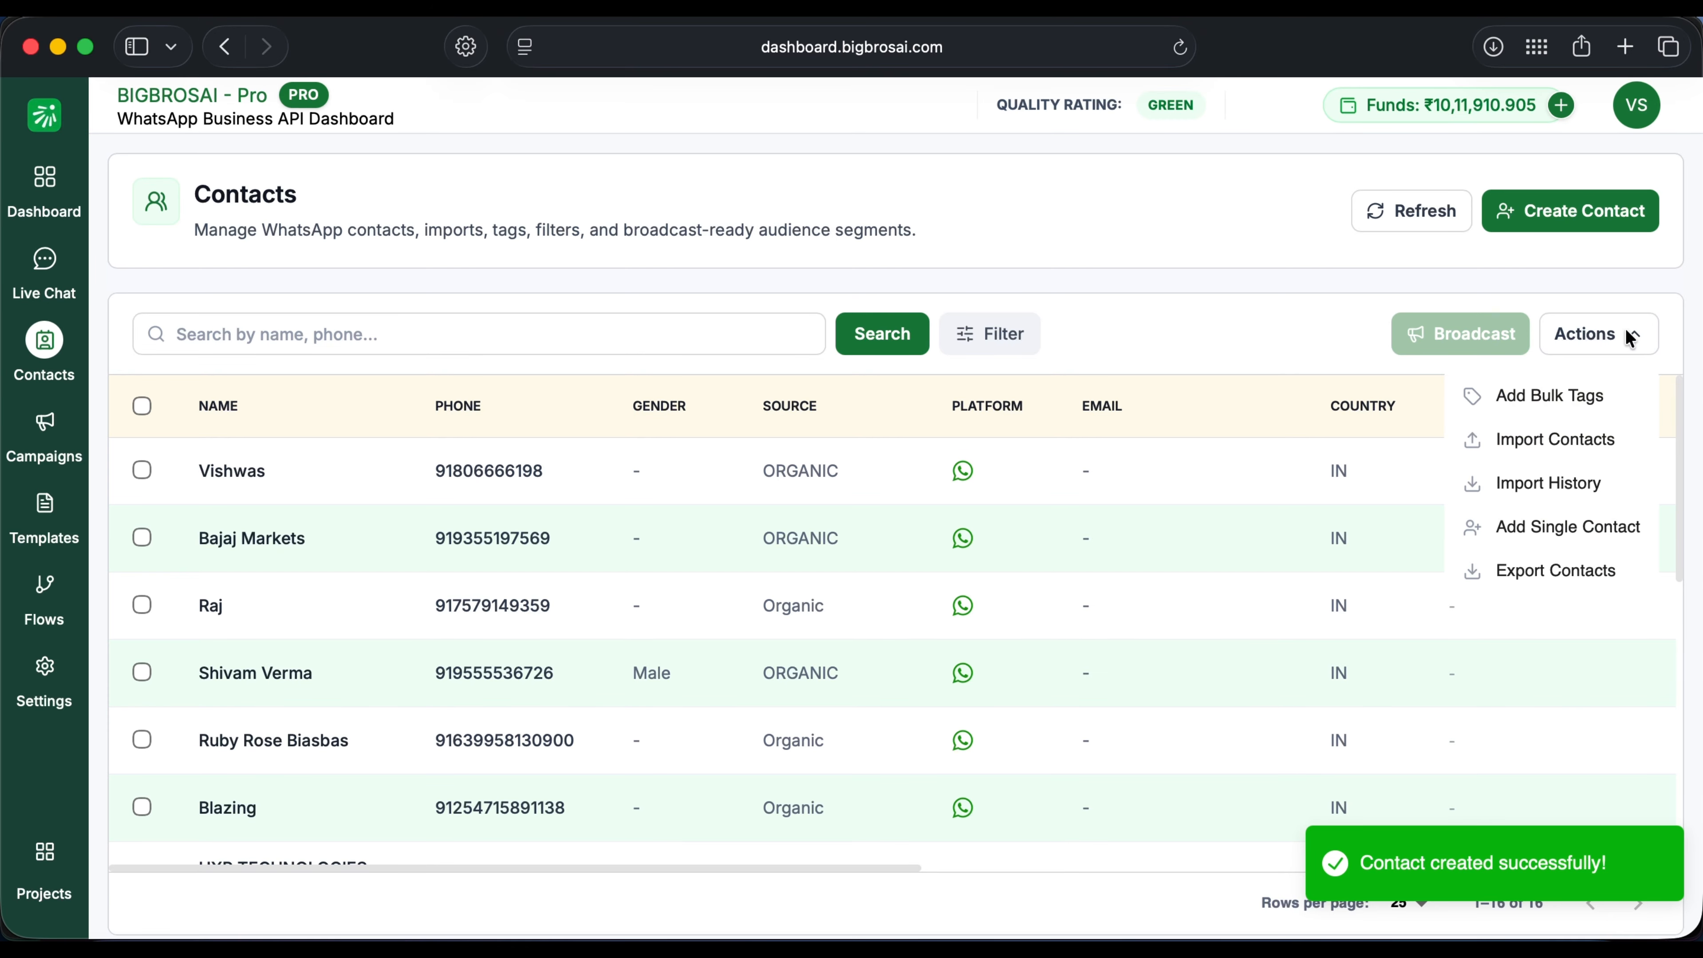
click(1592, 443)
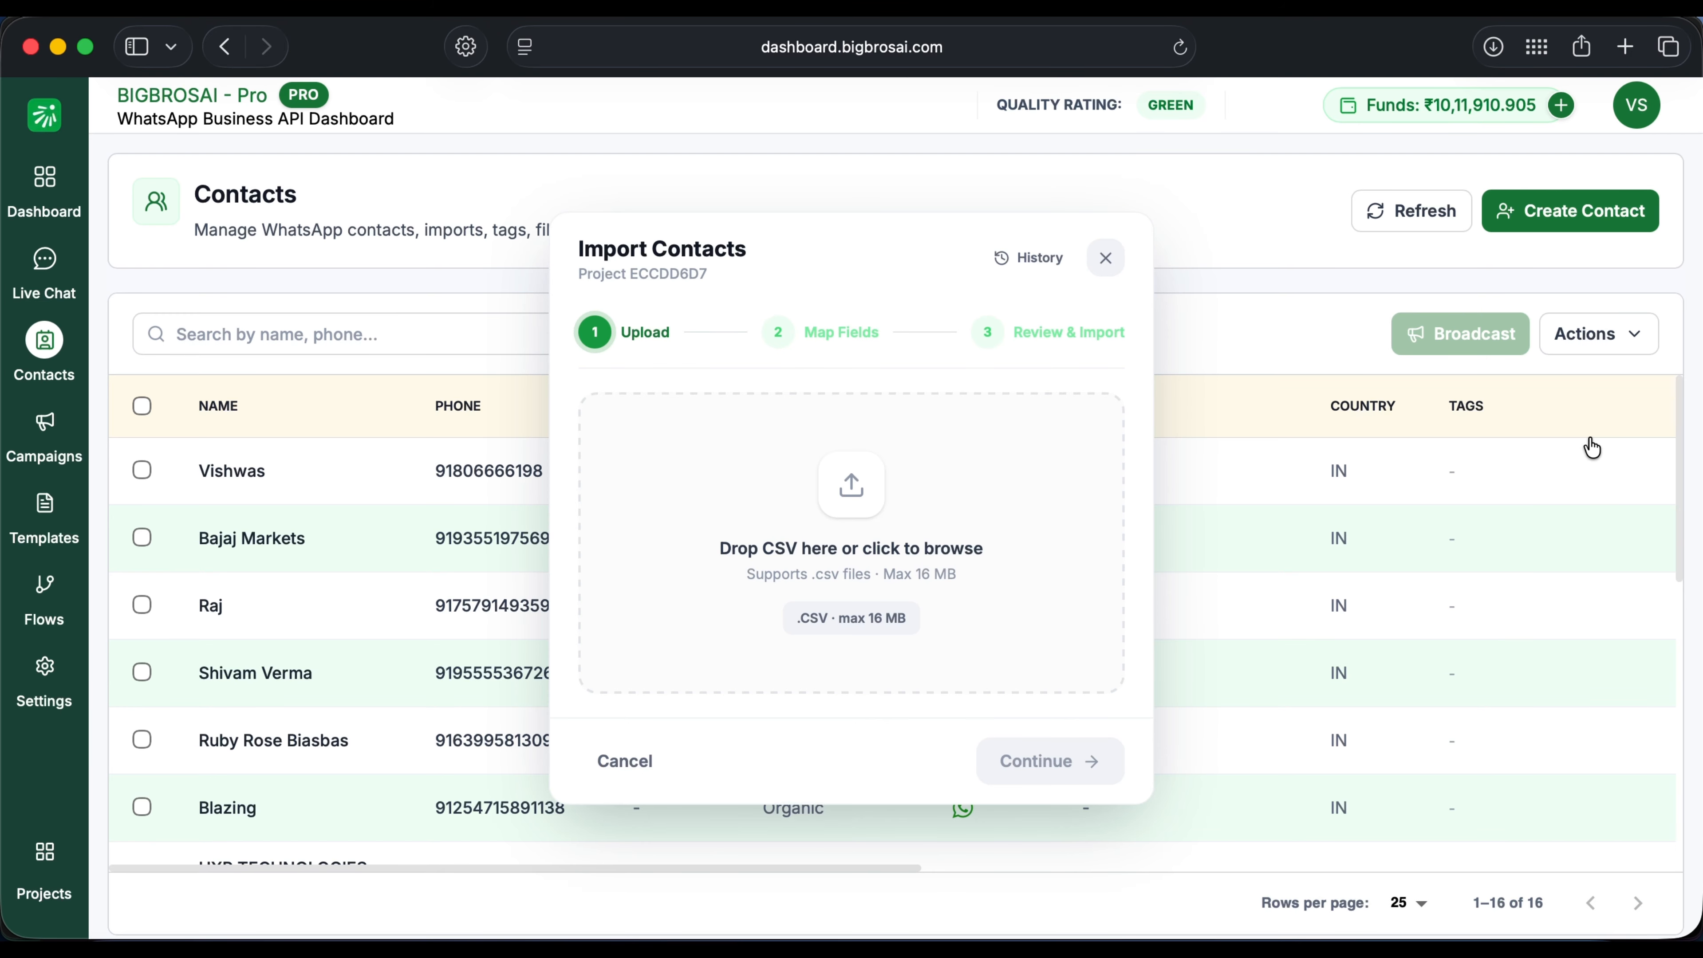
Step: Import Internal Contacts copy.csv, updating its 3 existing contacts
click(863, 549)
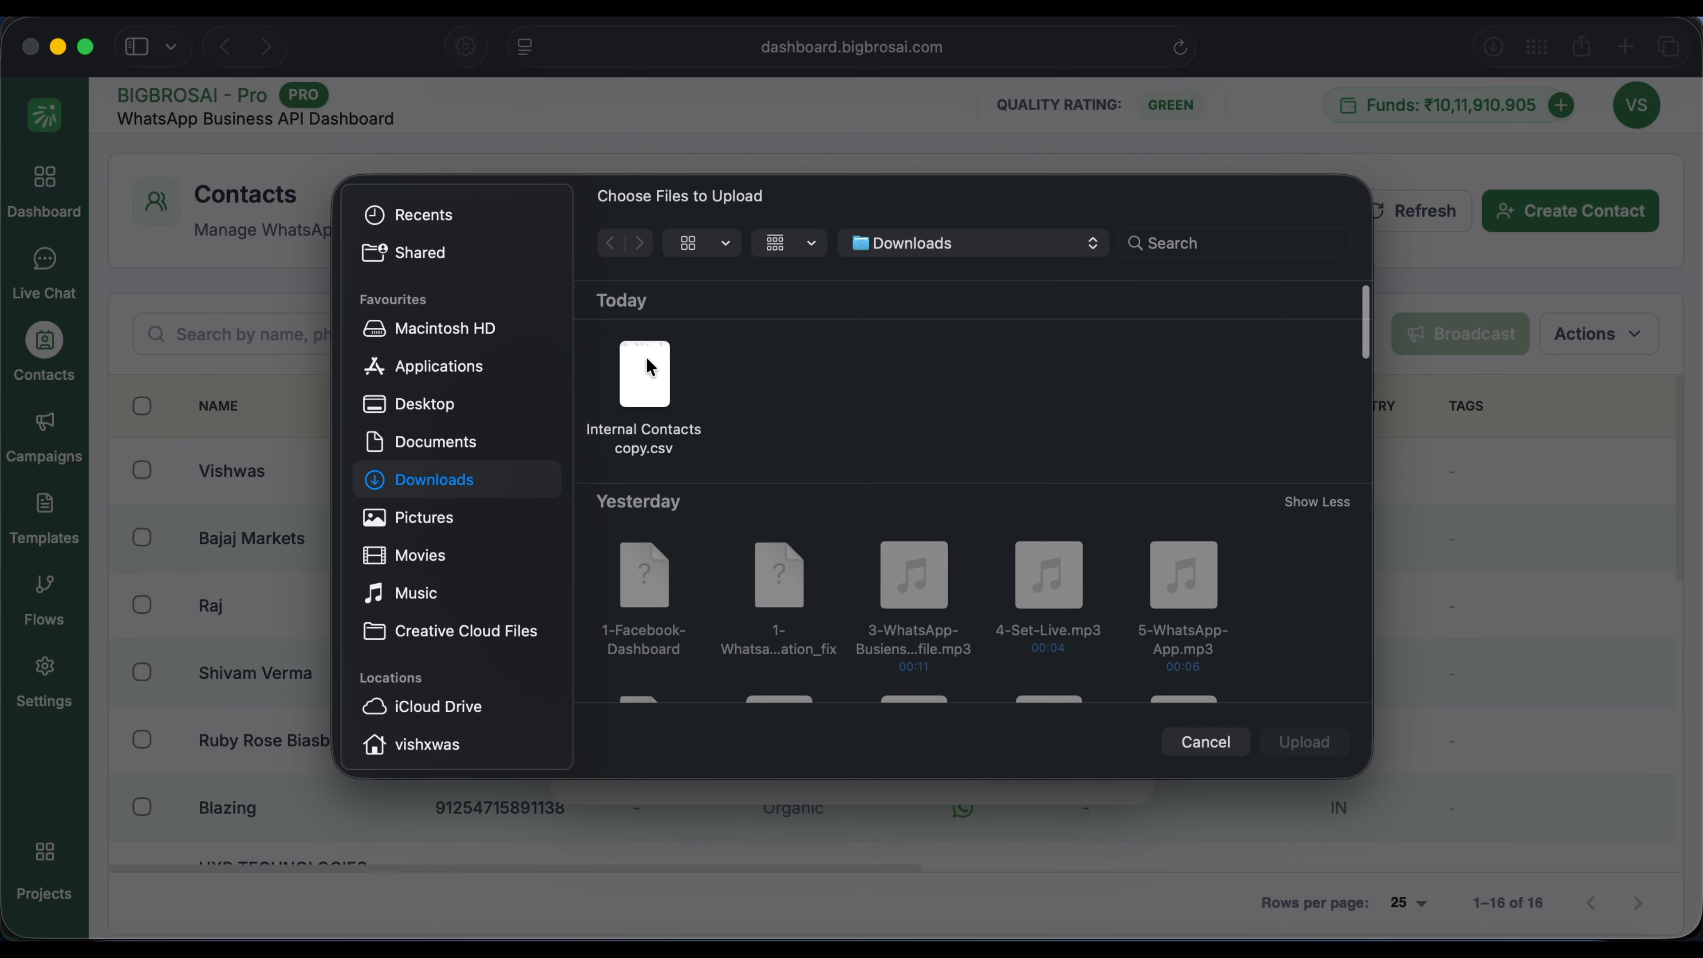
click(651, 368)
click(1313, 741)
scroll(973, 443, down, 15)
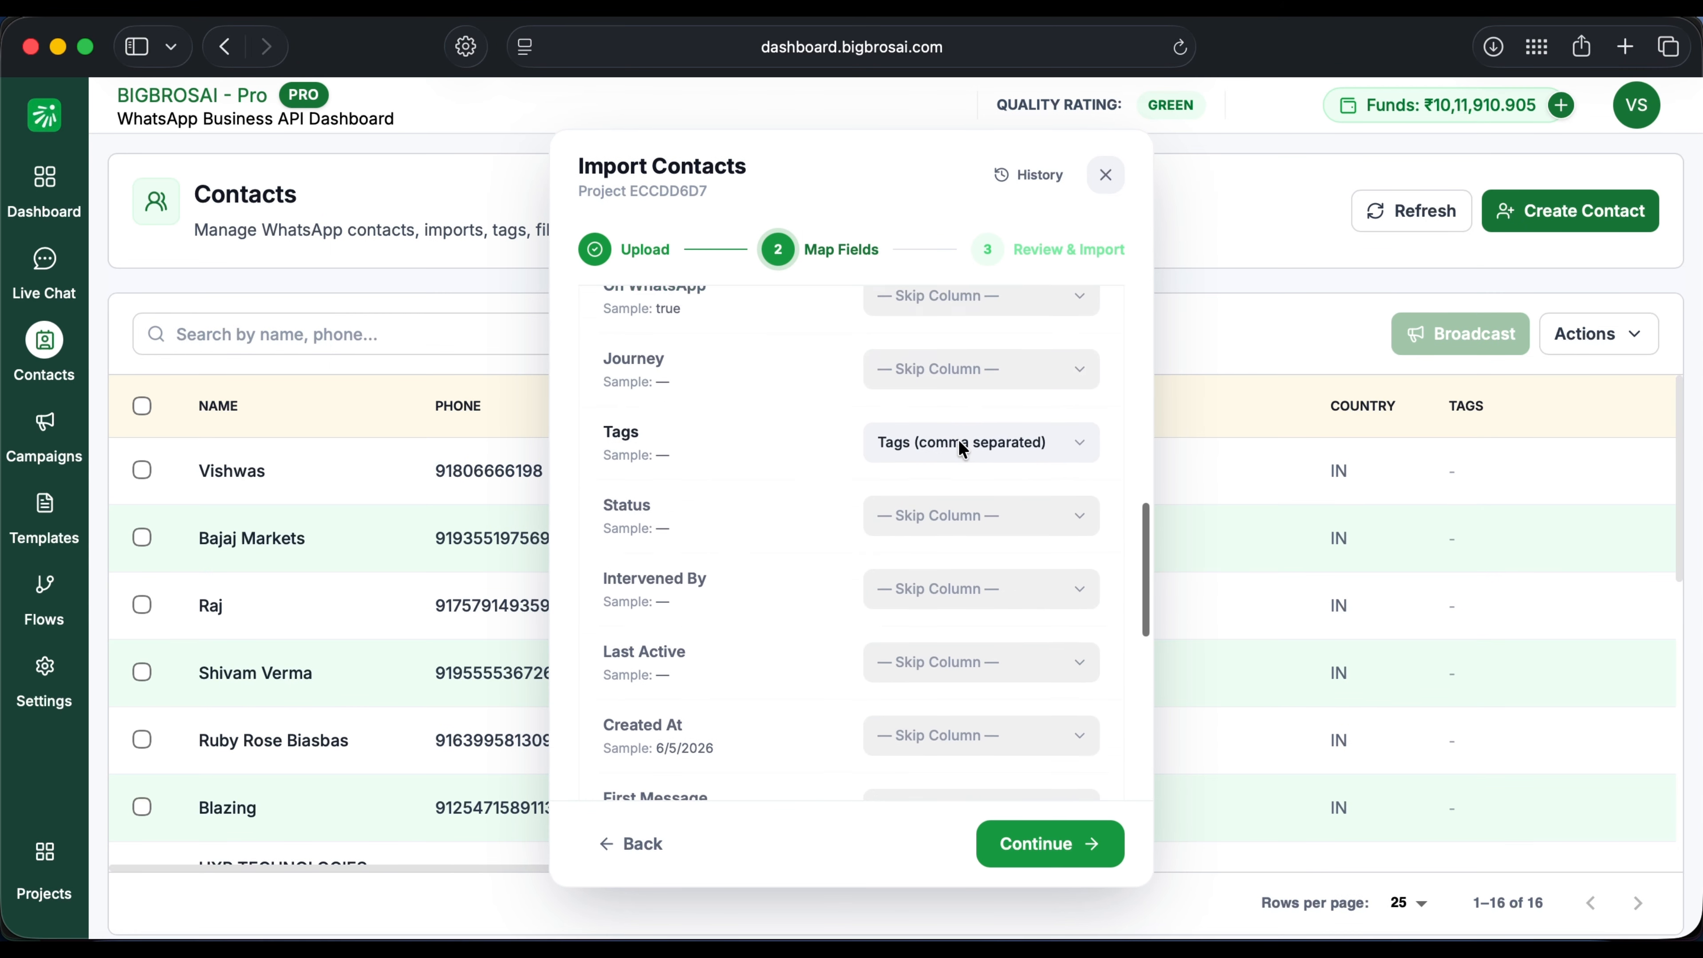
click(1054, 843)
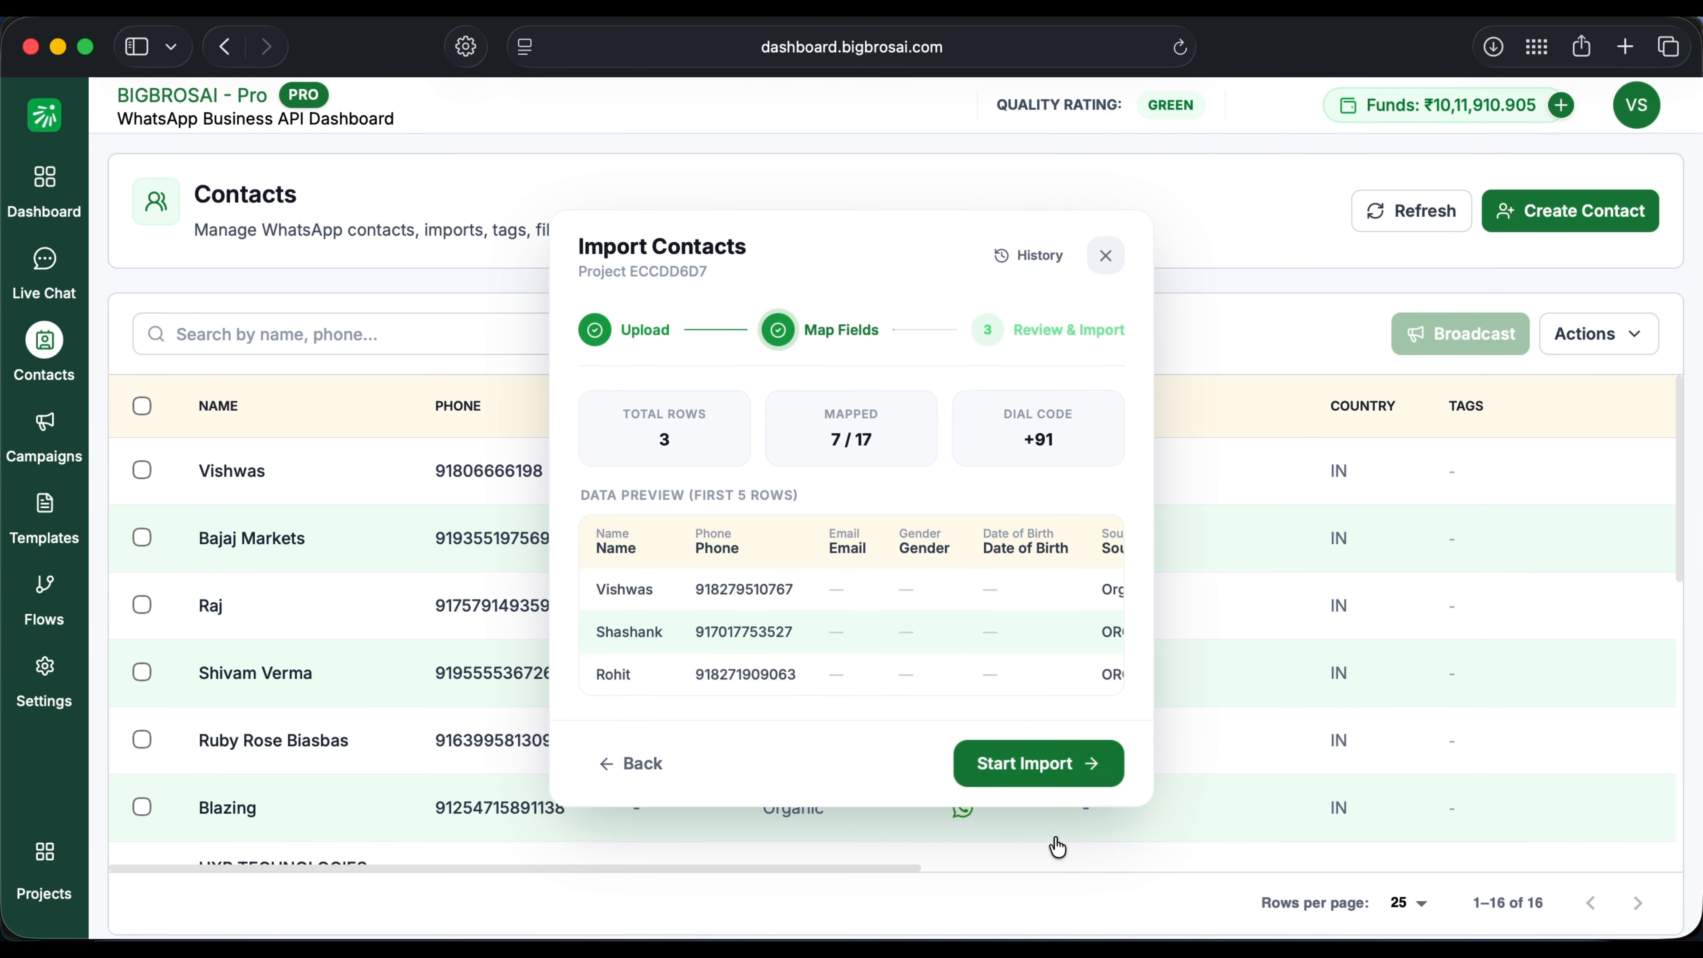
click(1030, 764)
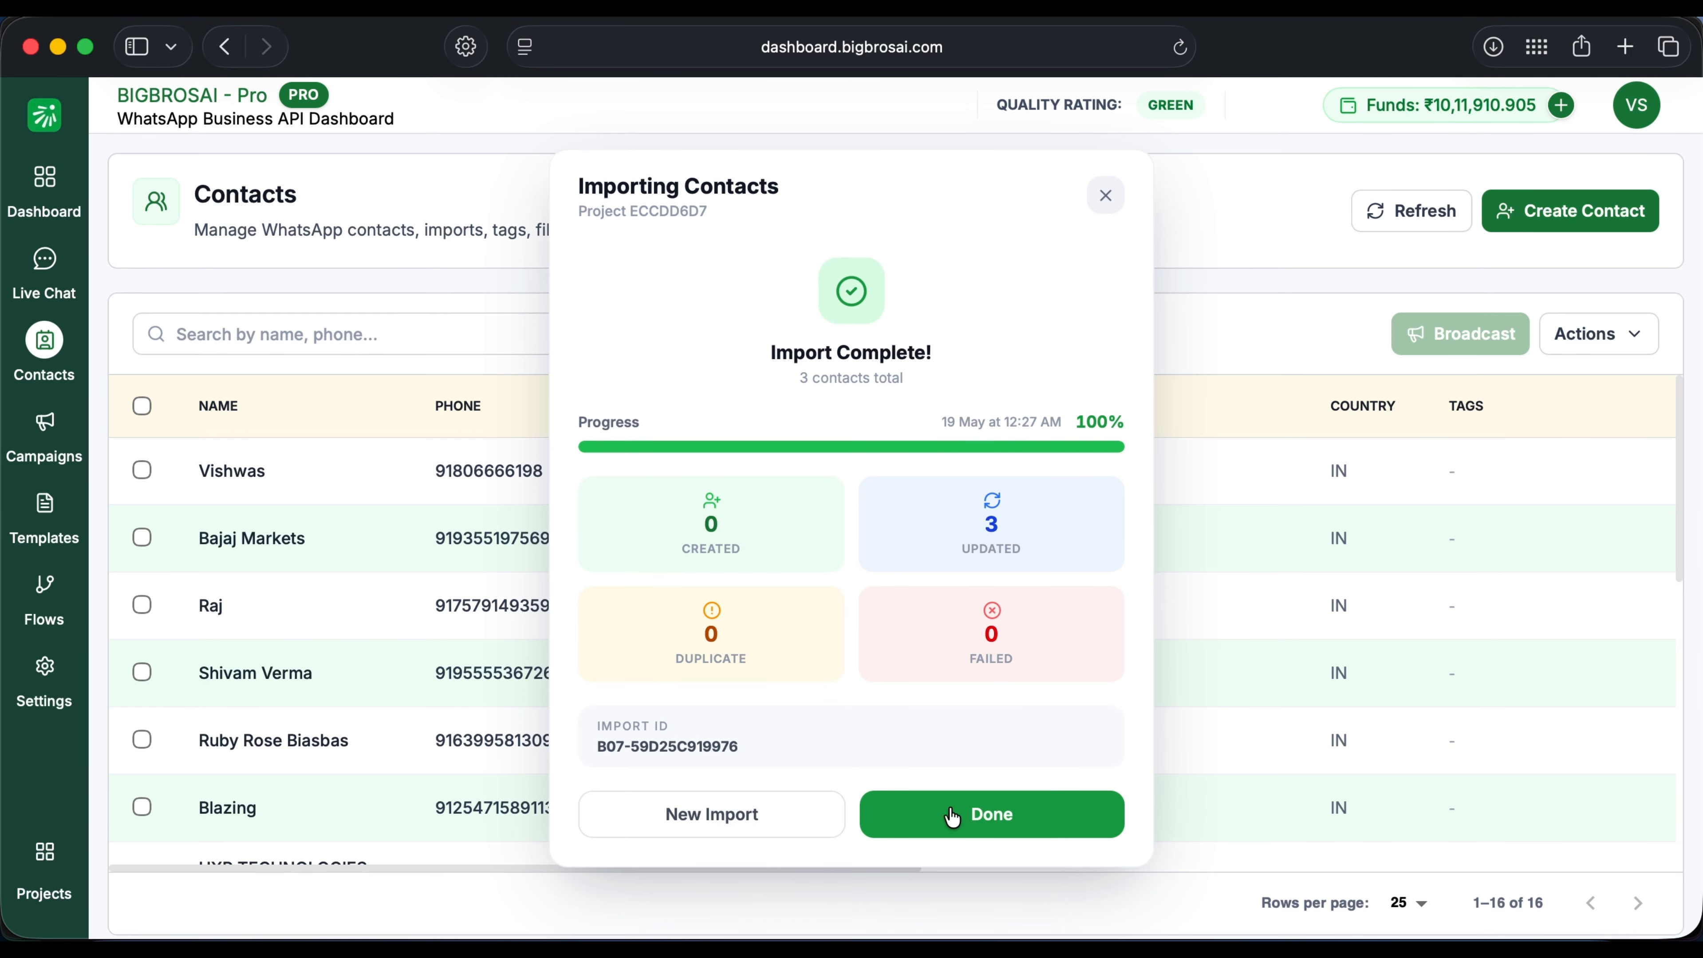
click(949, 815)
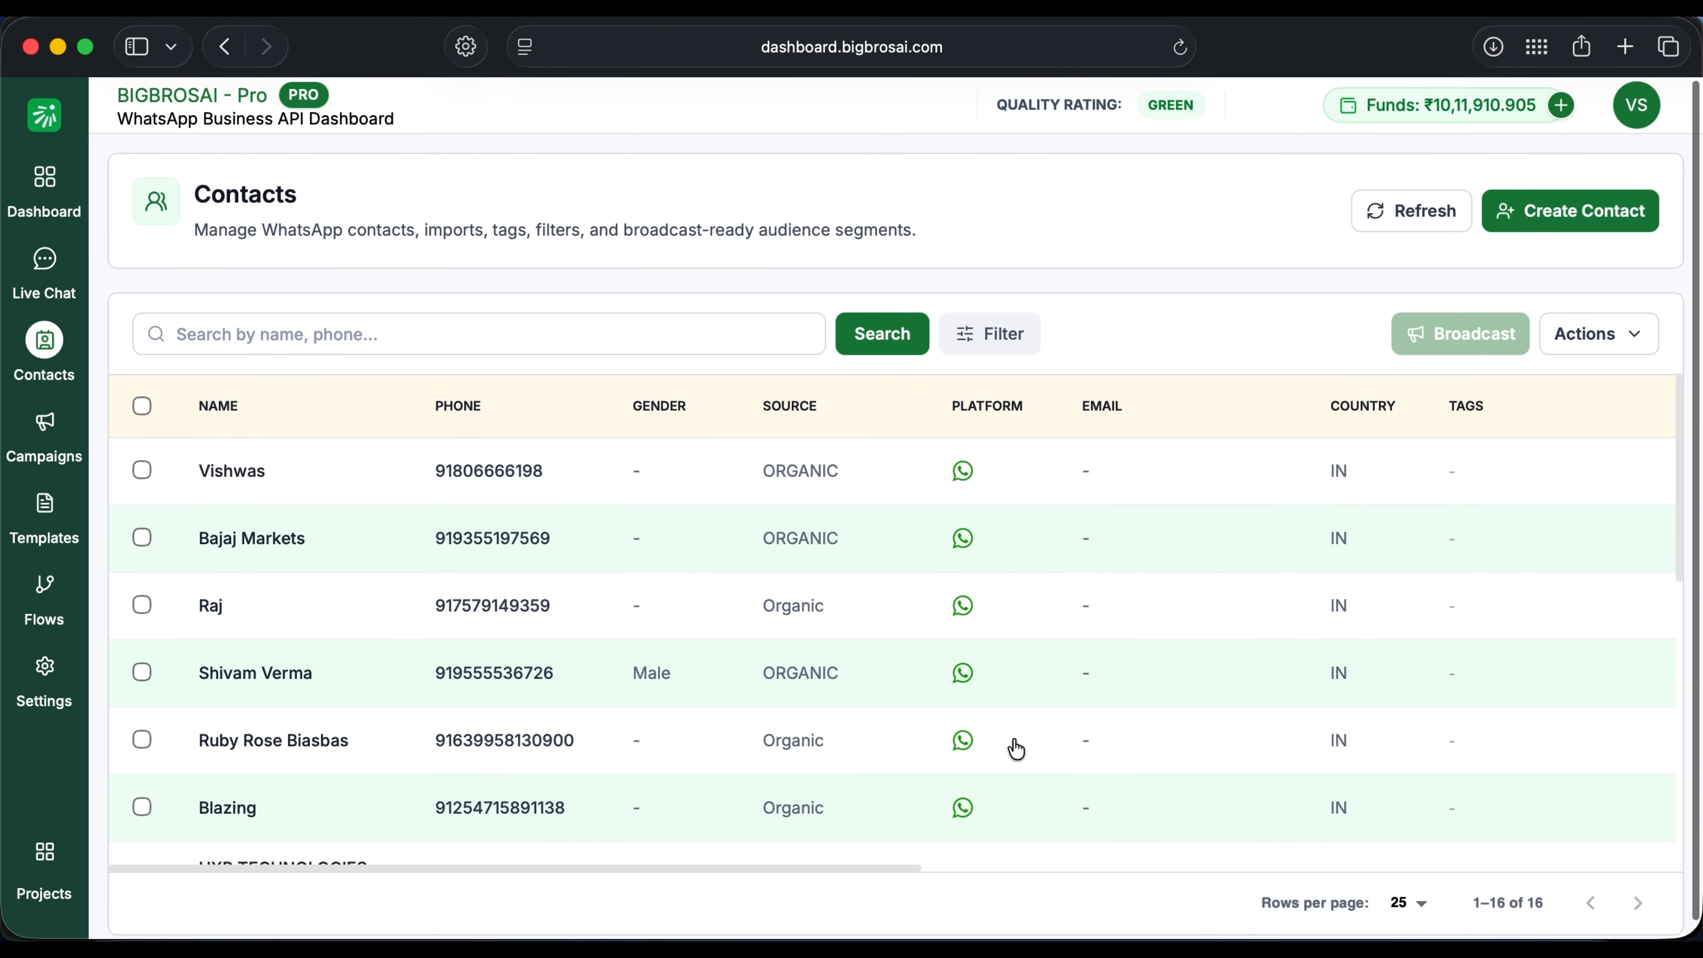
scroll(1019, 750, right, 7)
scroll(1022, 751, right, 10)
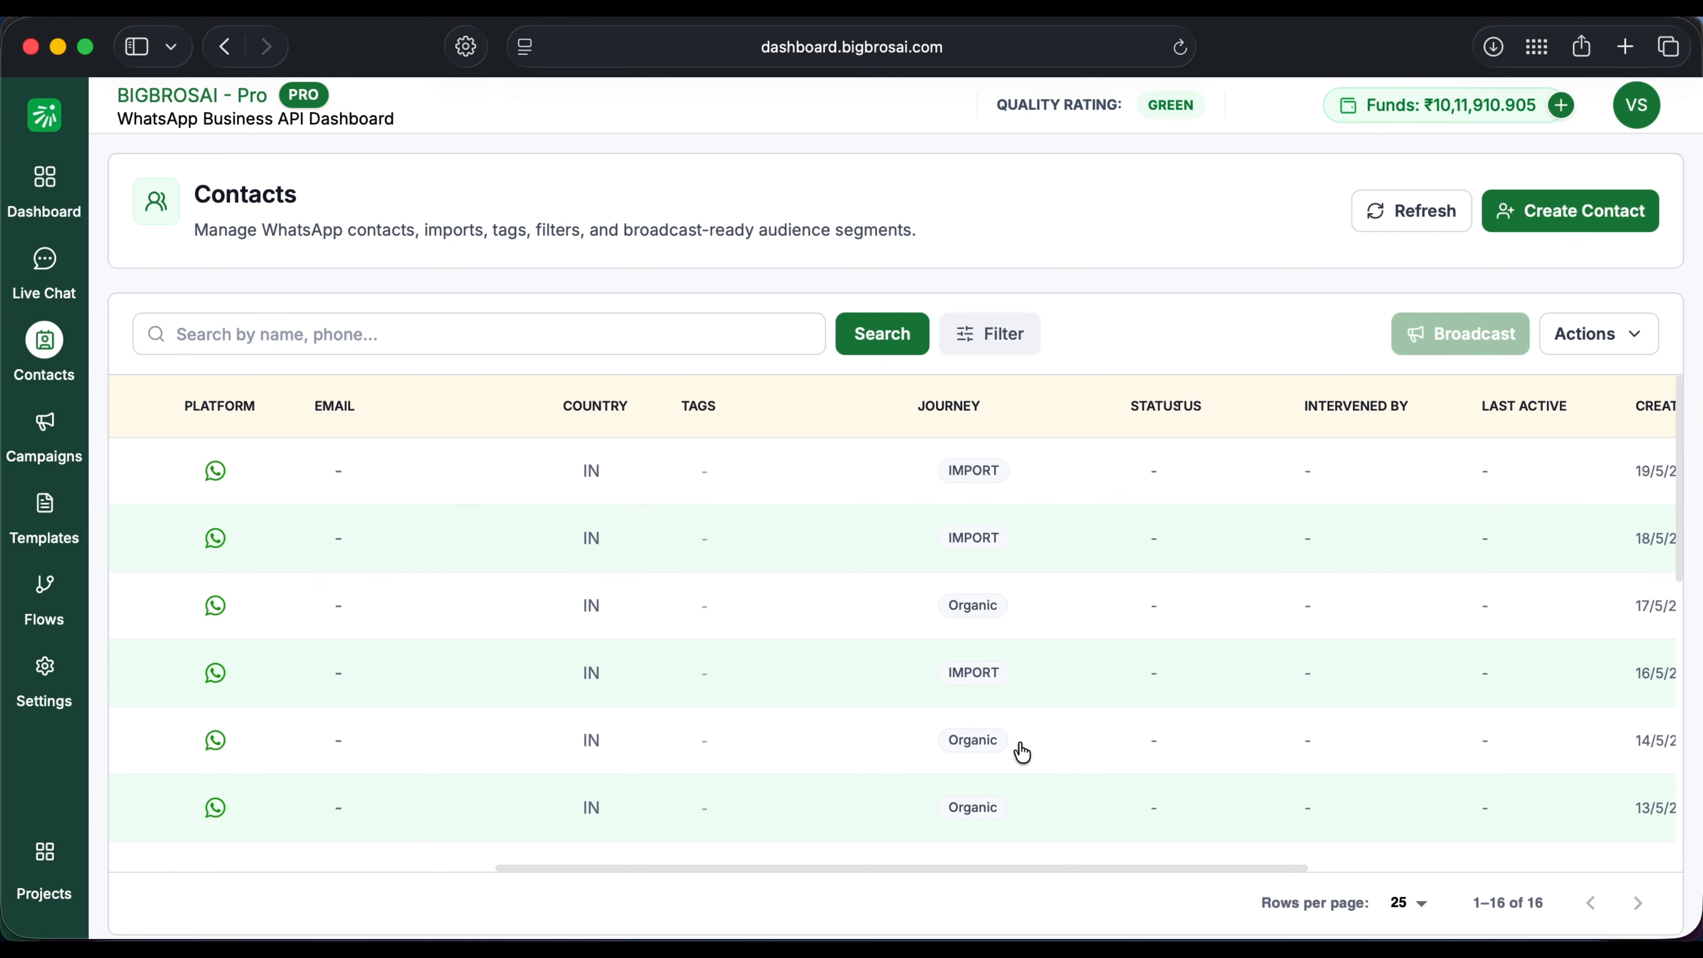
scroll(1022, 752, right, 5)
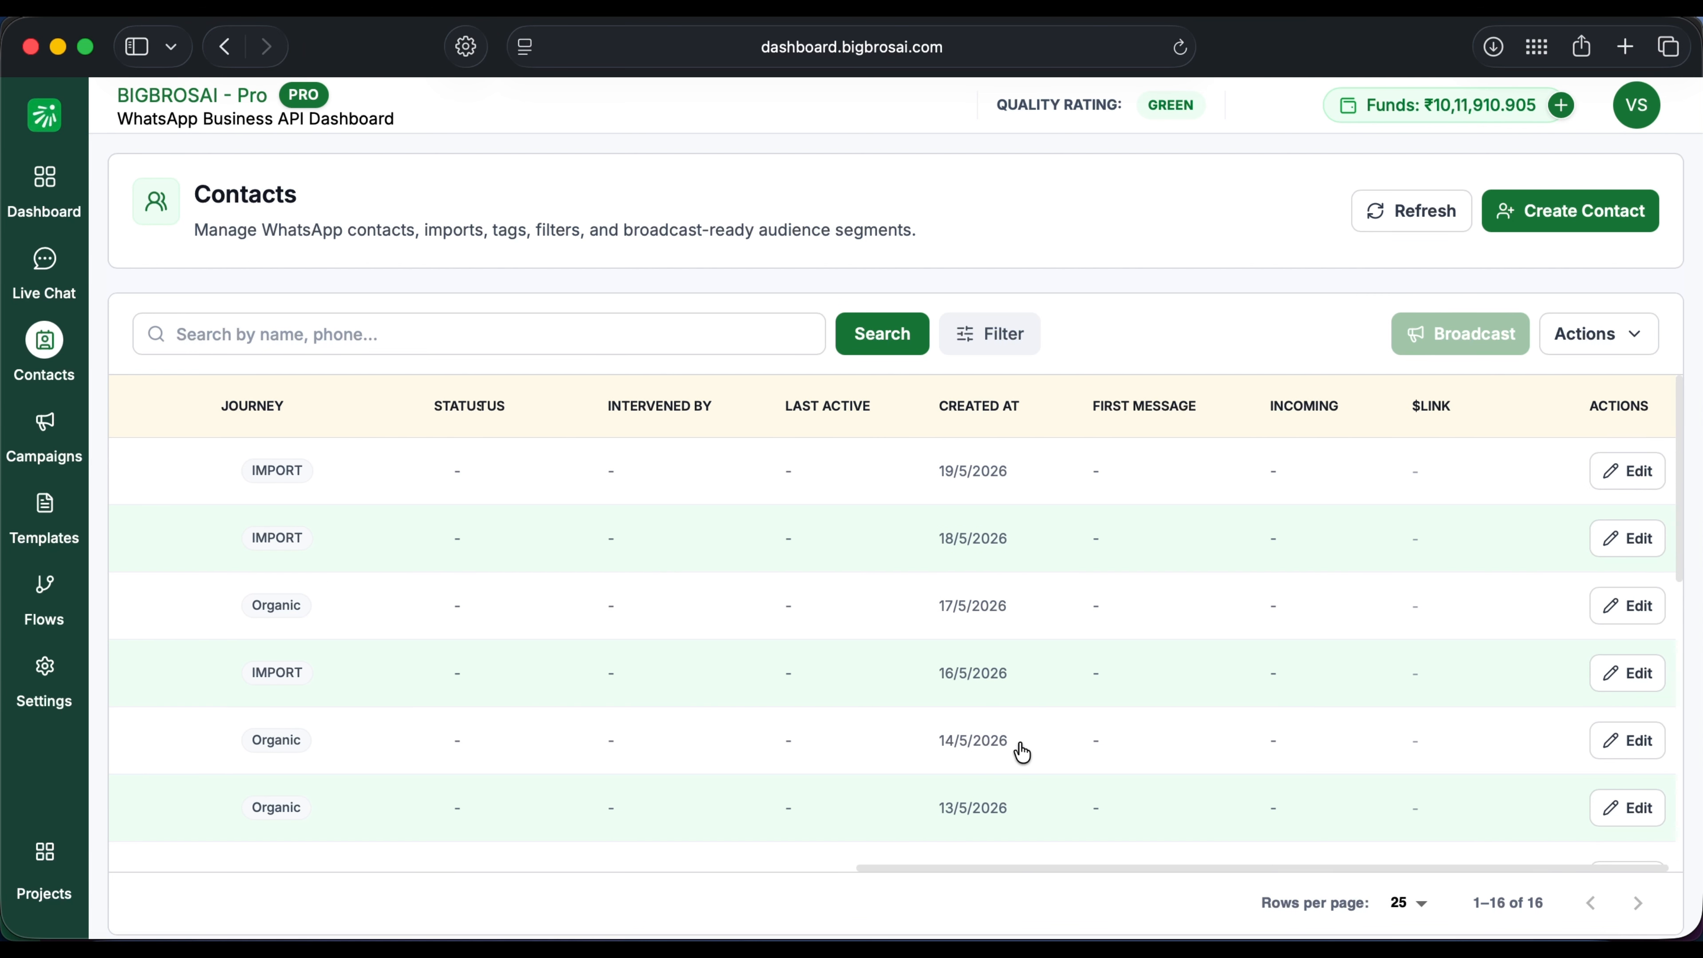
scroll(1022, 751, left, 15)
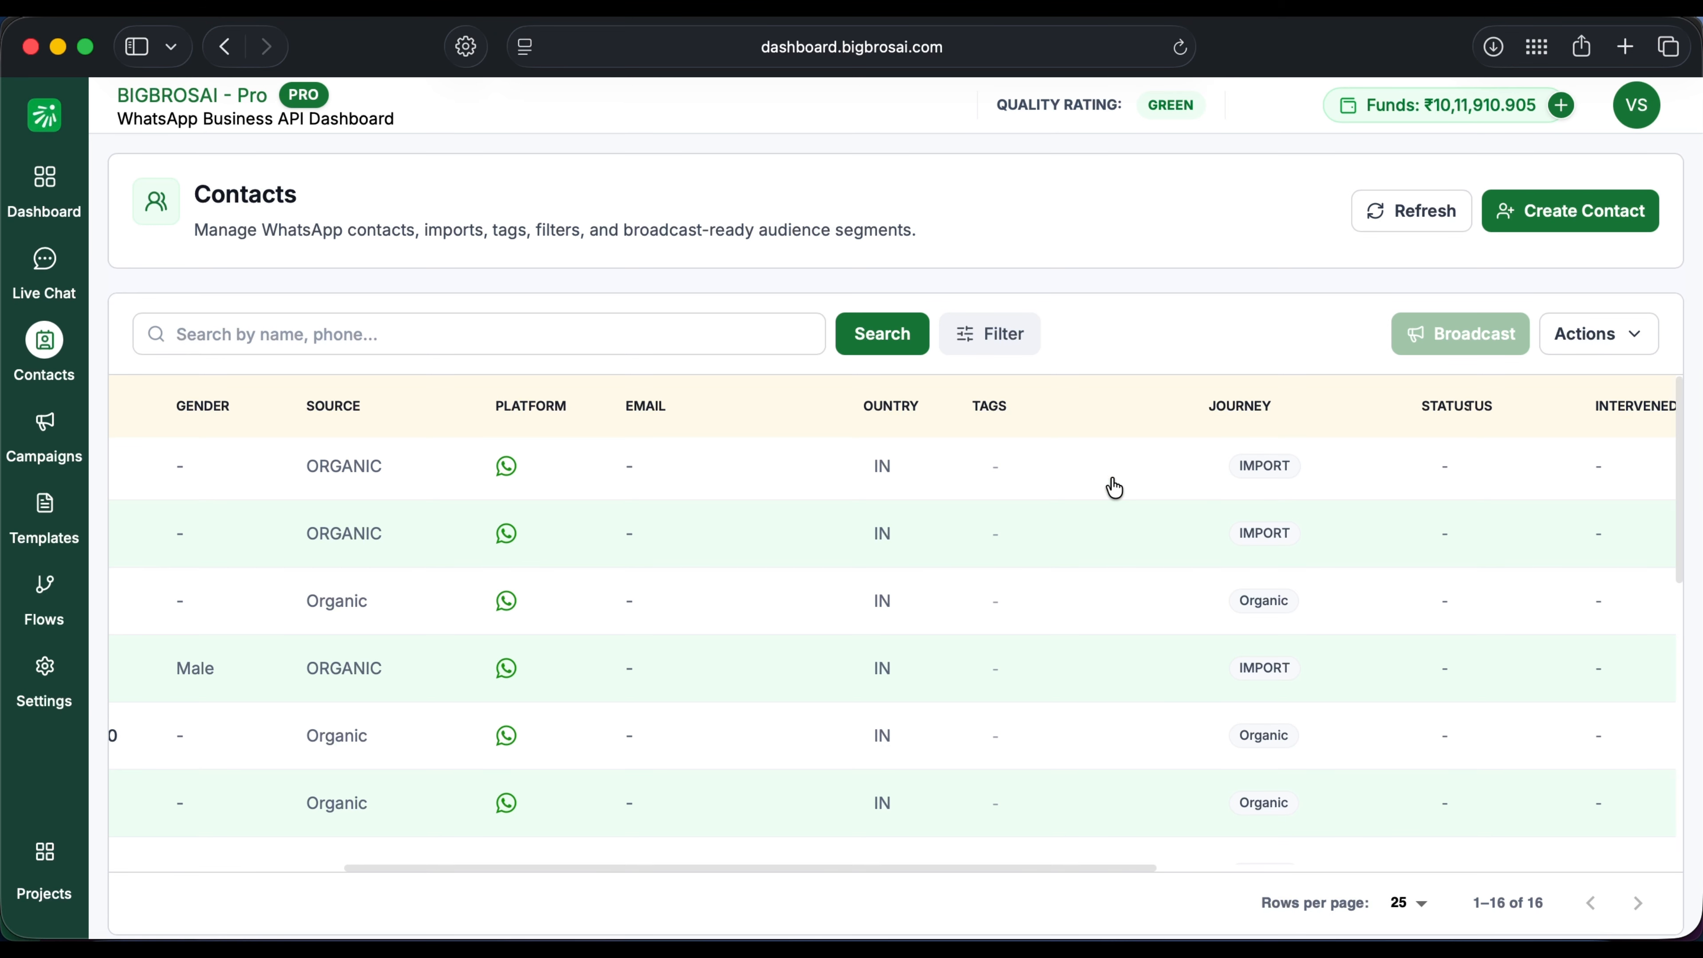
scroll(1019, 609, down, 5)
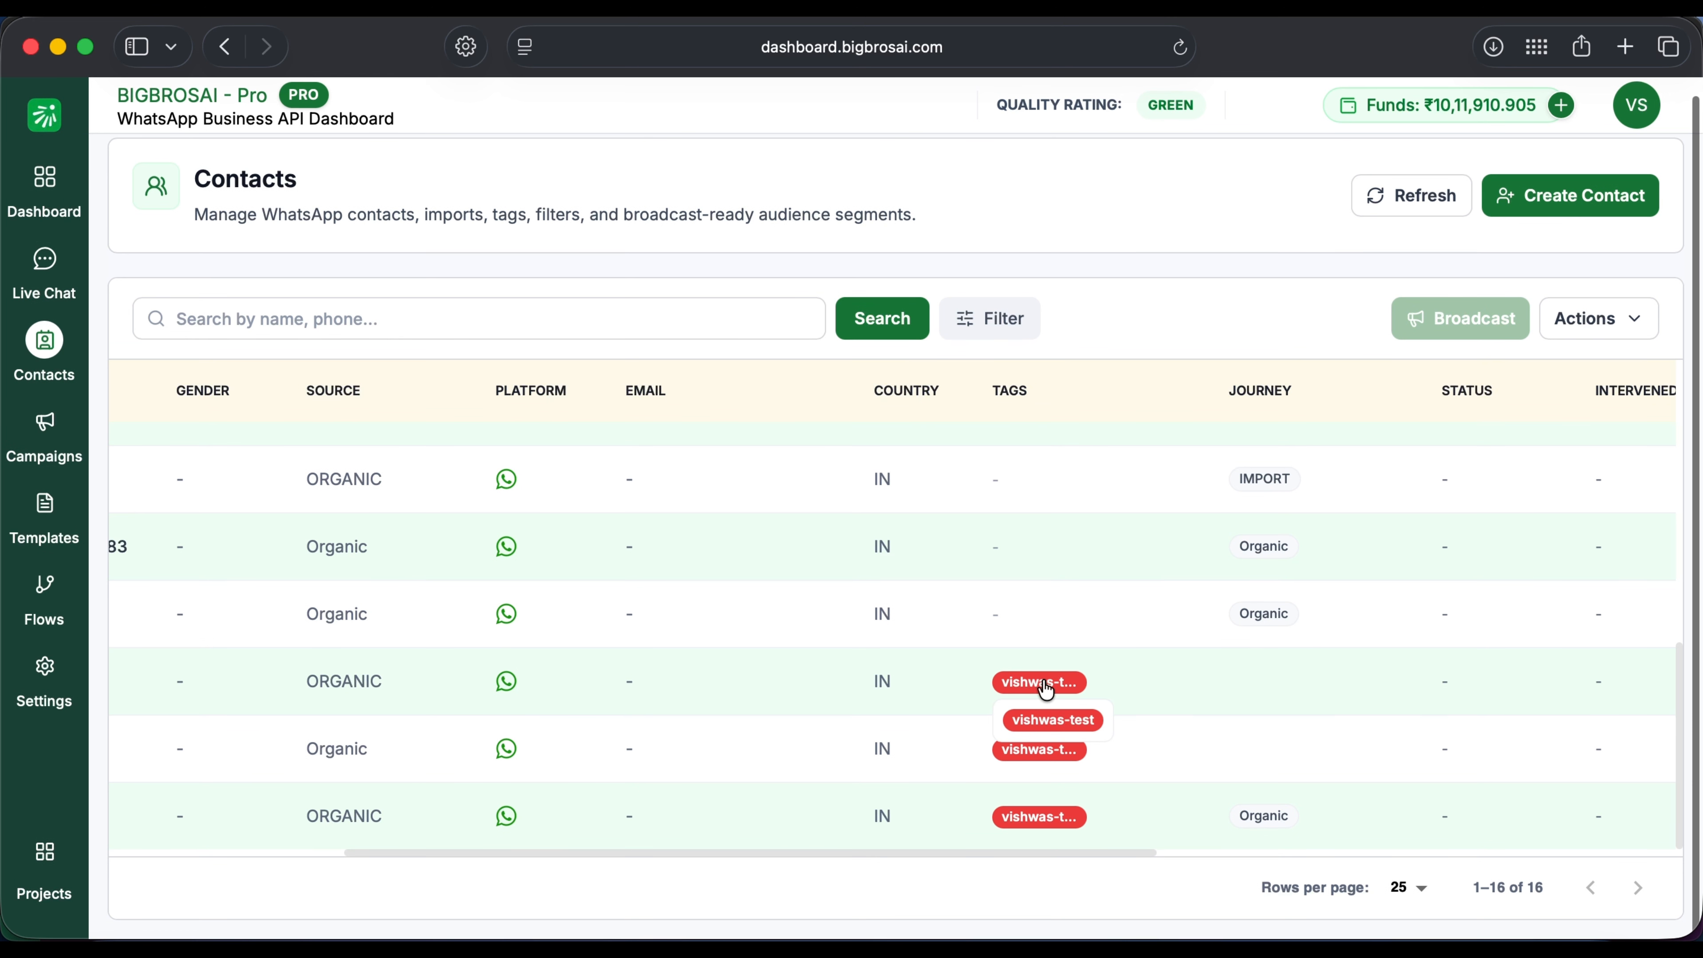
scroll(1067, 602, up, 5)
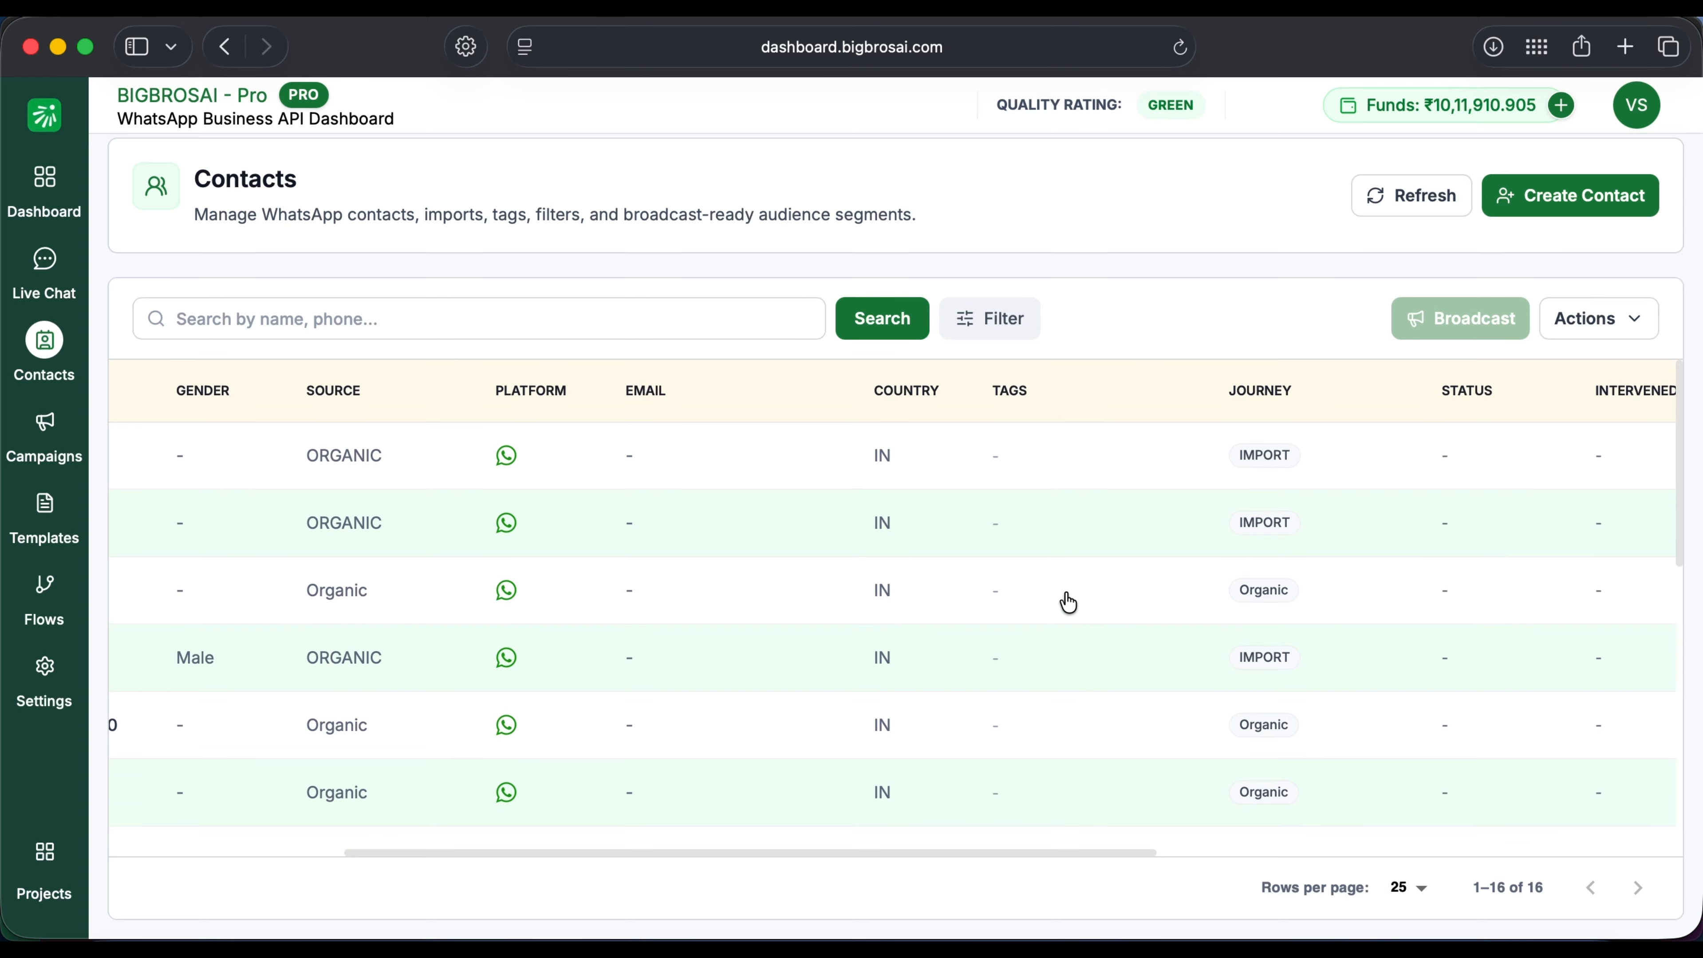
scroll(1068, 602, left, 2)
scroll(1194, 552, left, 2)
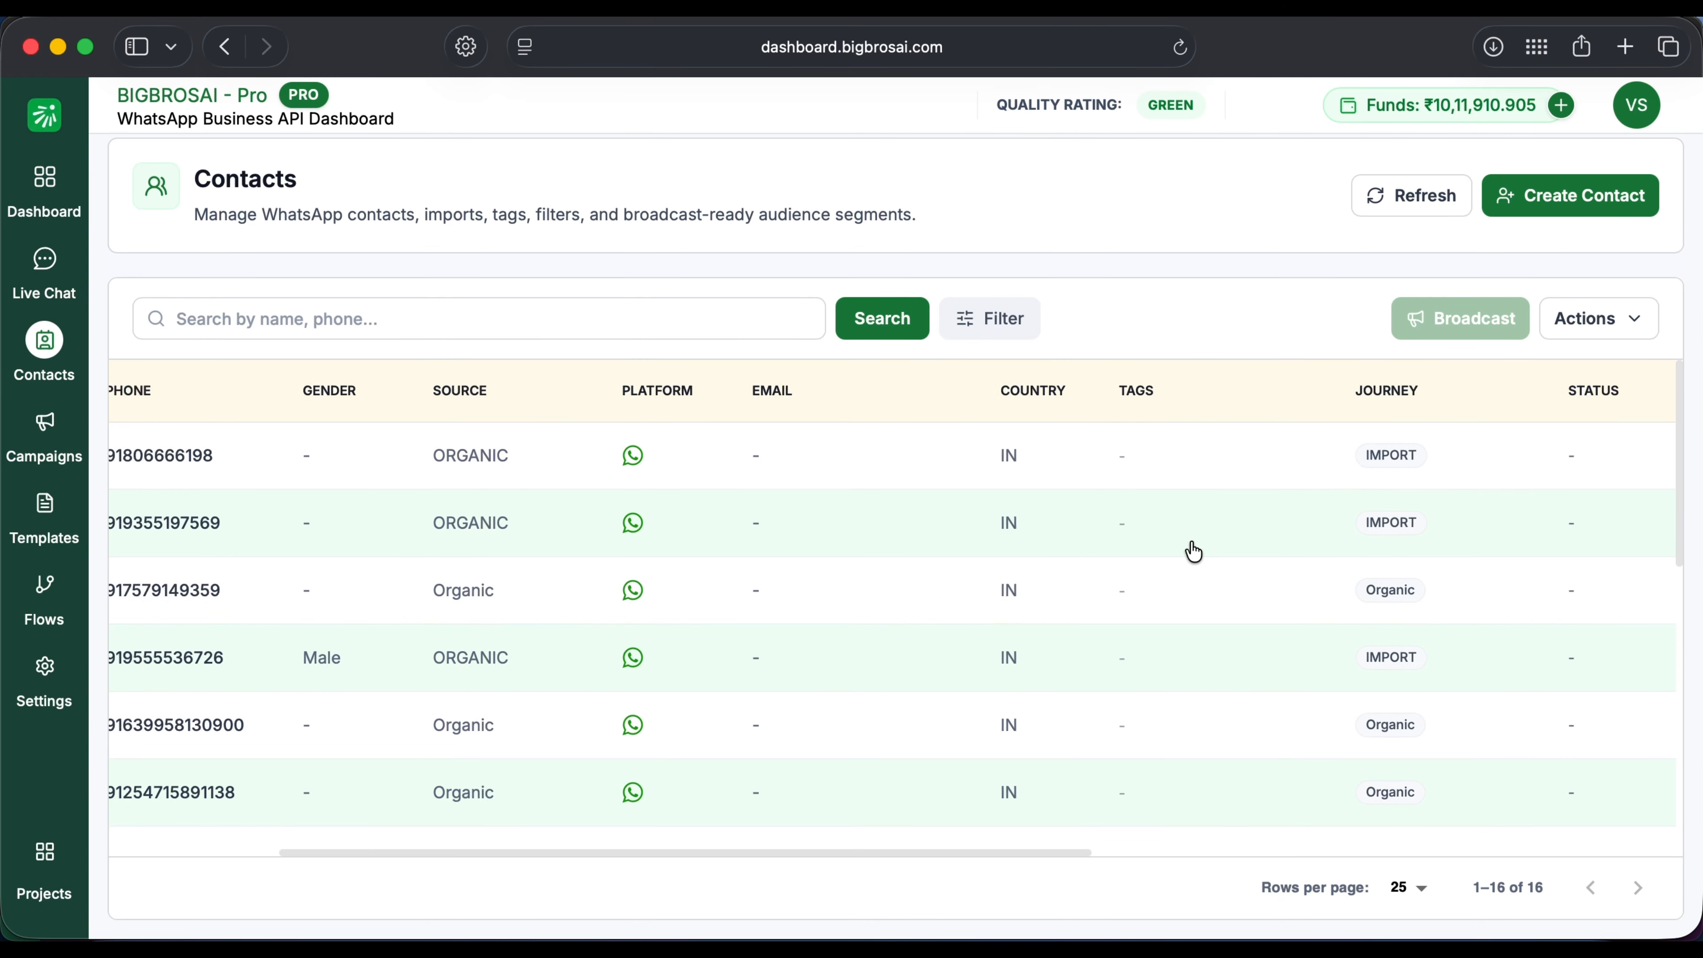
scroll(1192, 552, left, 3)
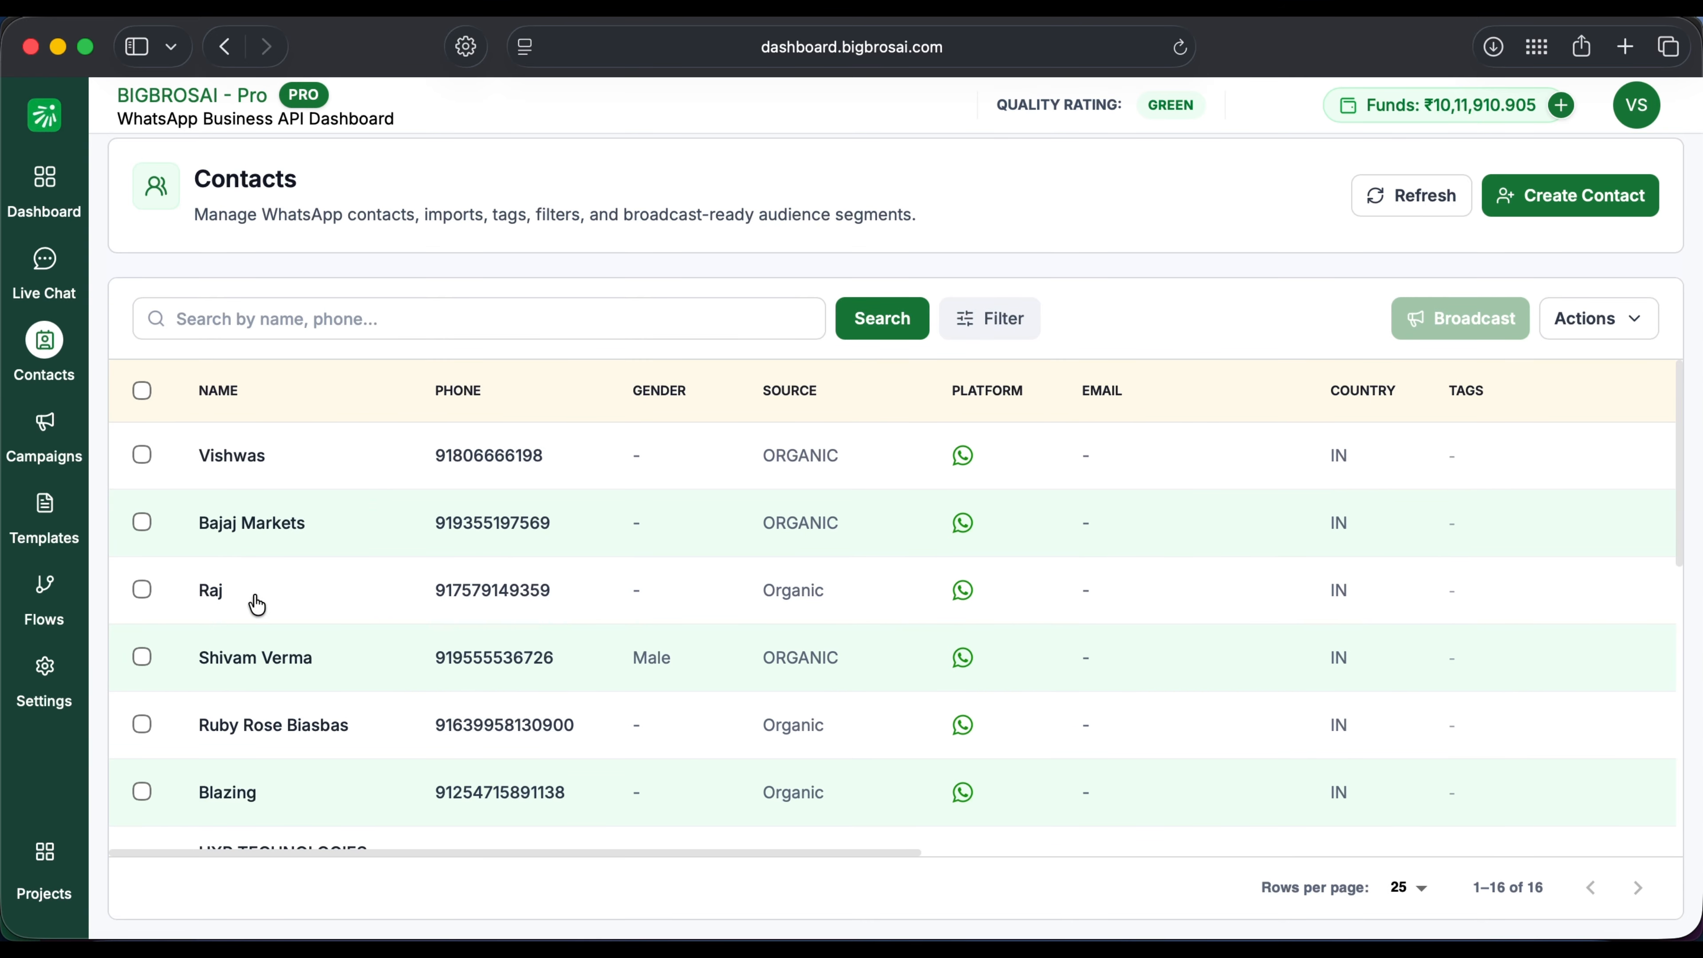
scroll(279, 722, down, 3)
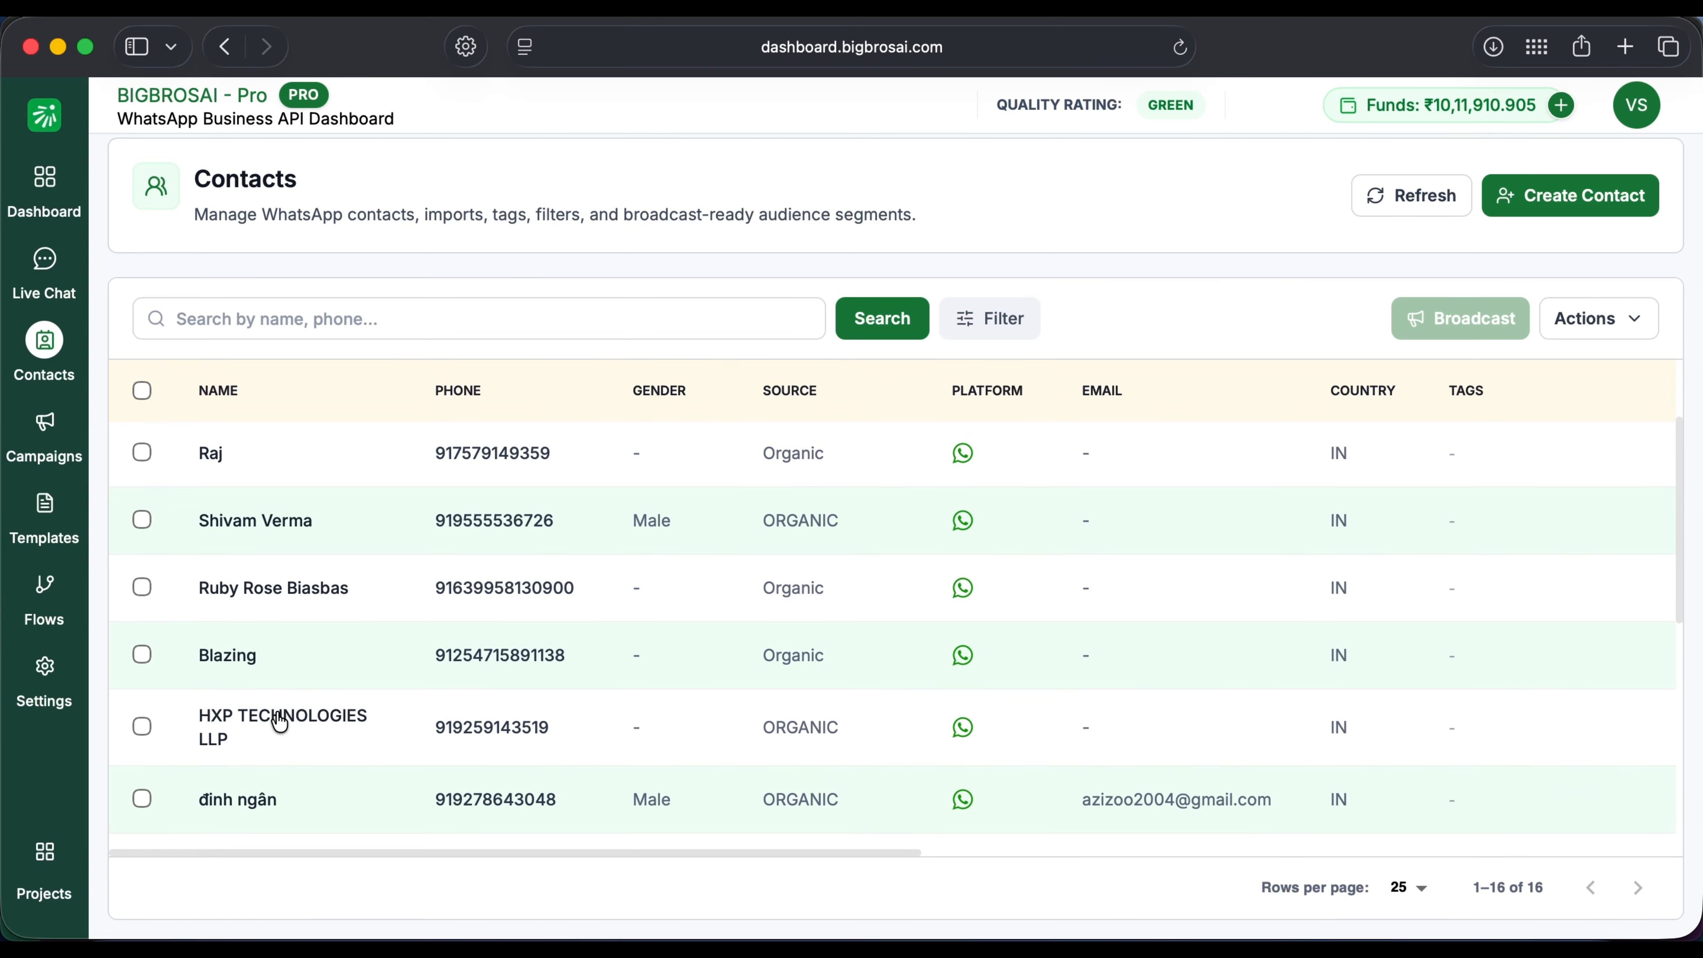
Step: View the templates sendable to HXP TECHNOLOGIES LLP, then move to the Message Templates list
click(279, 723)
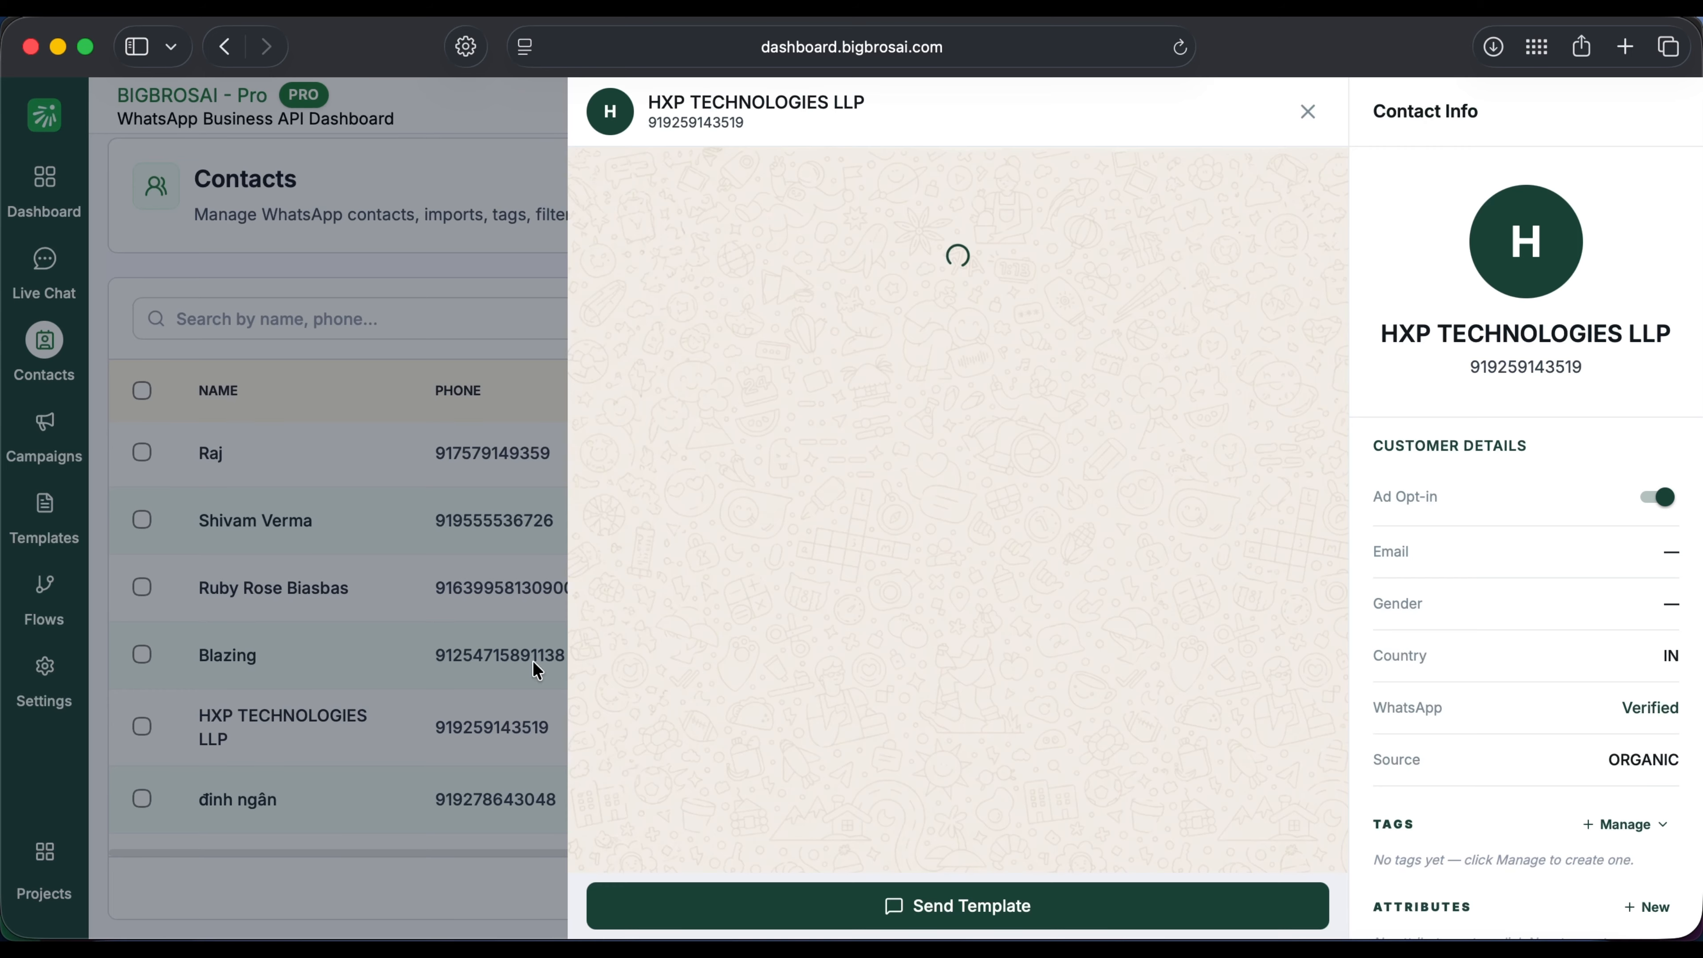
click(858, 906)
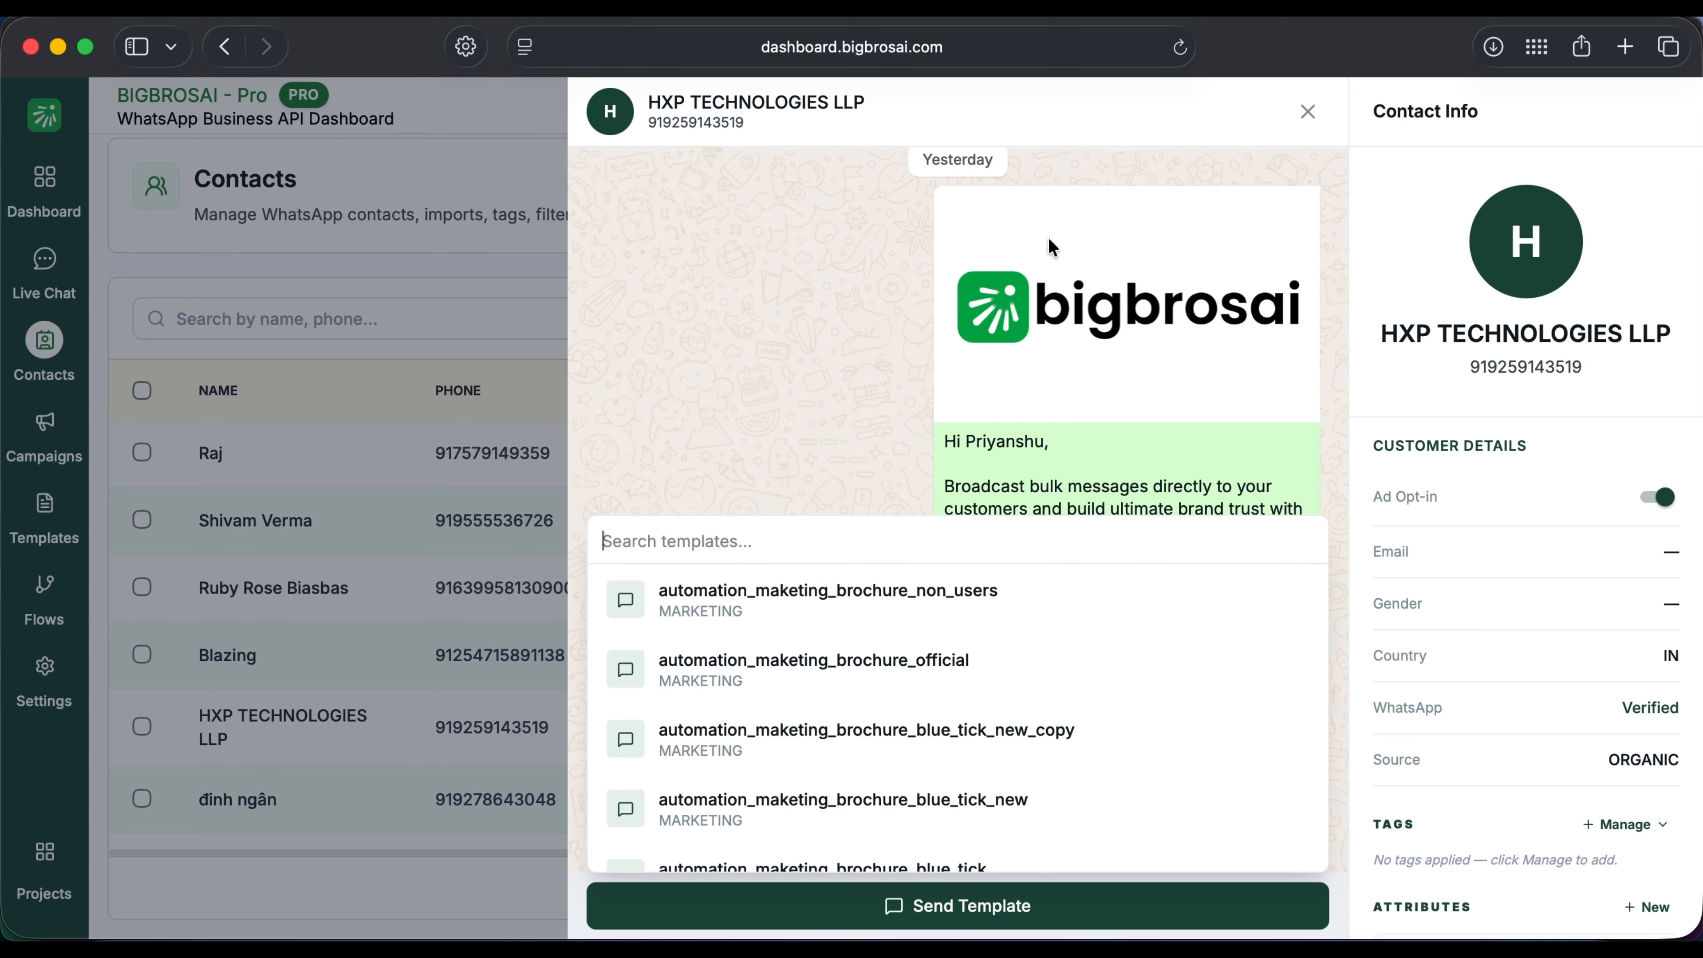
click(1308, 113)
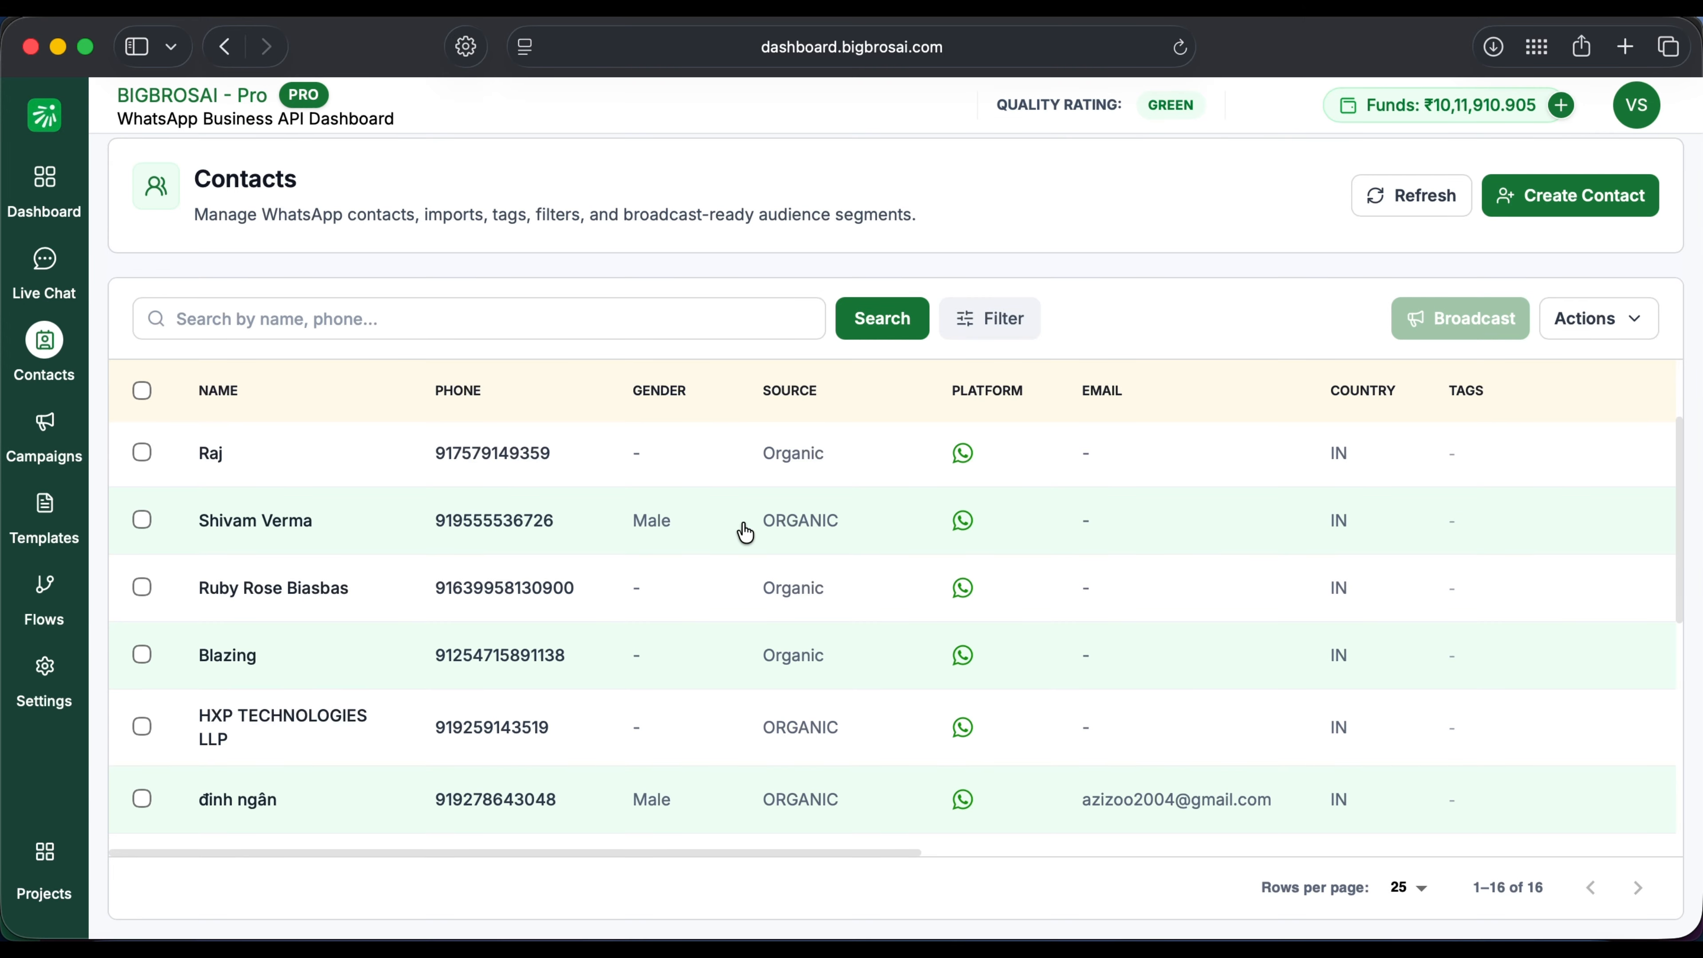
click(46, 504)
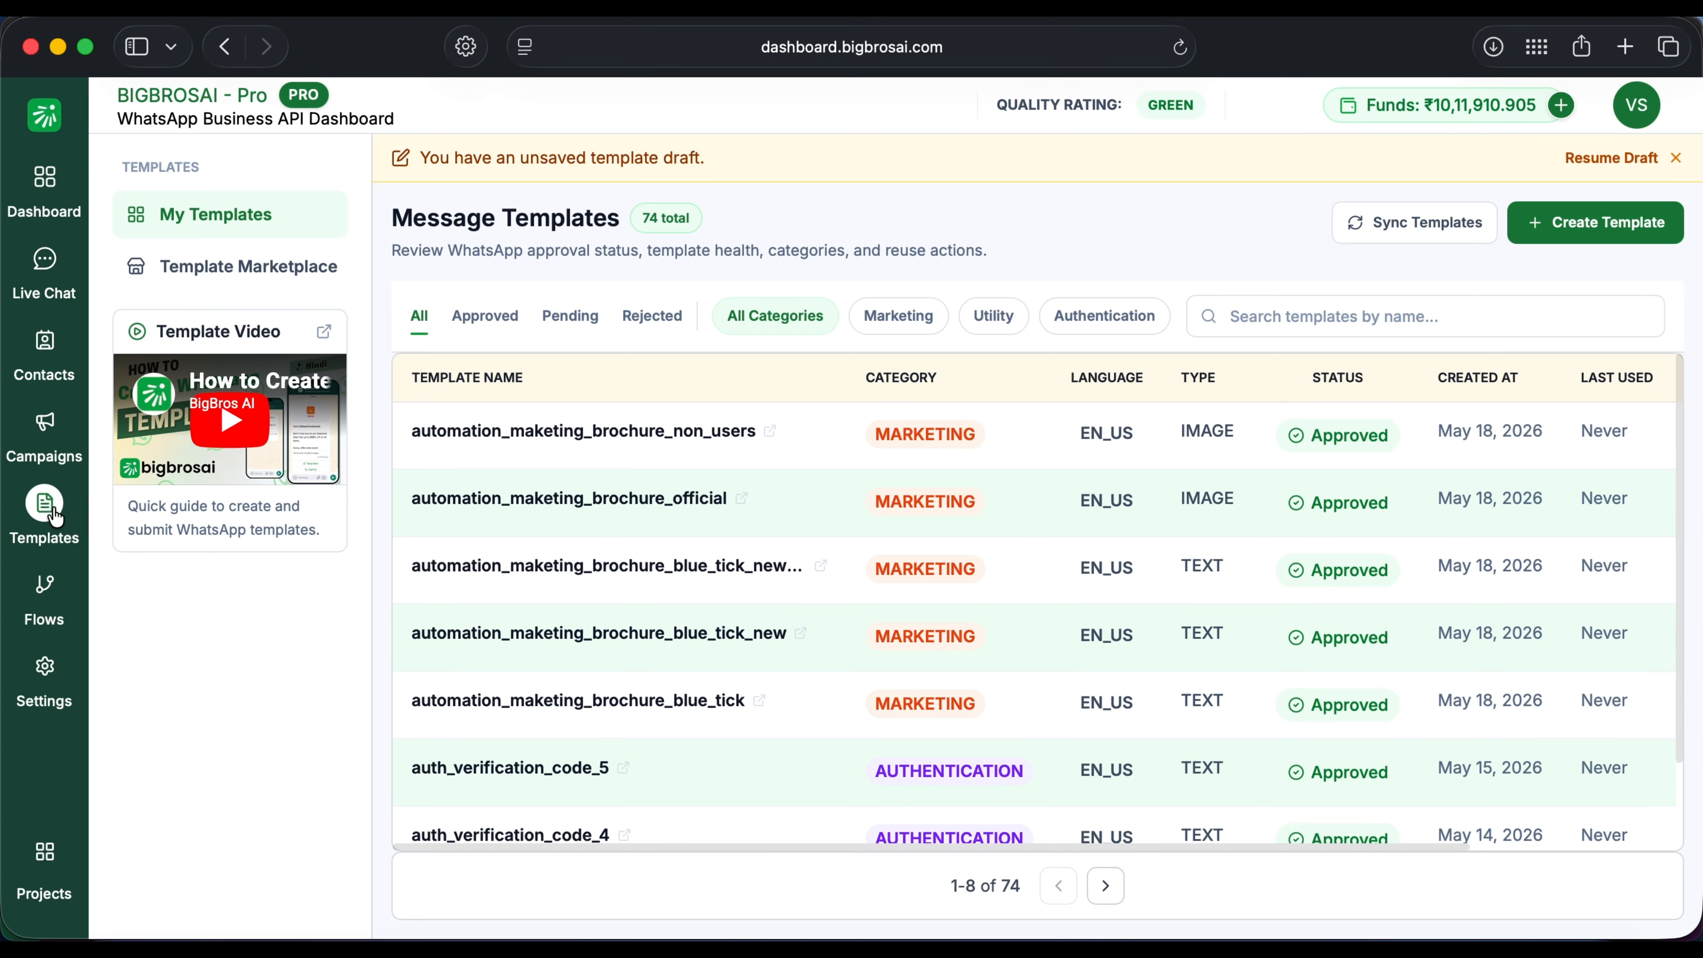
click(1574, 233)
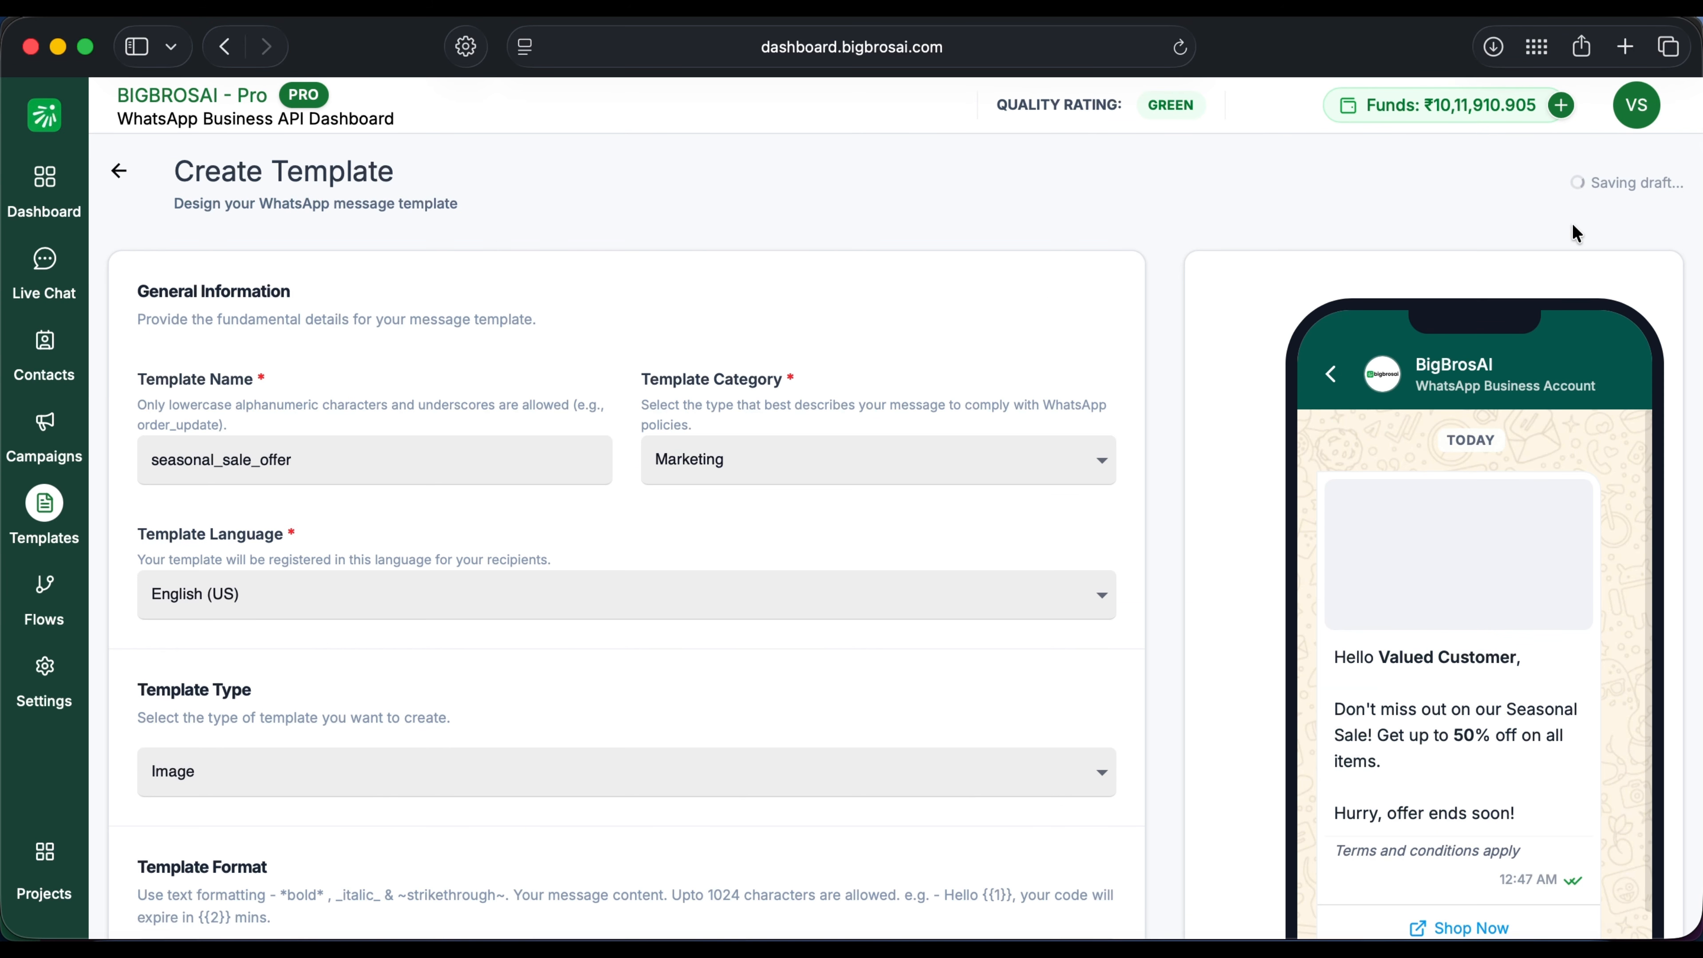
scroll(1201, 603, down, 2)
scroll(1199, 597, down, 10)
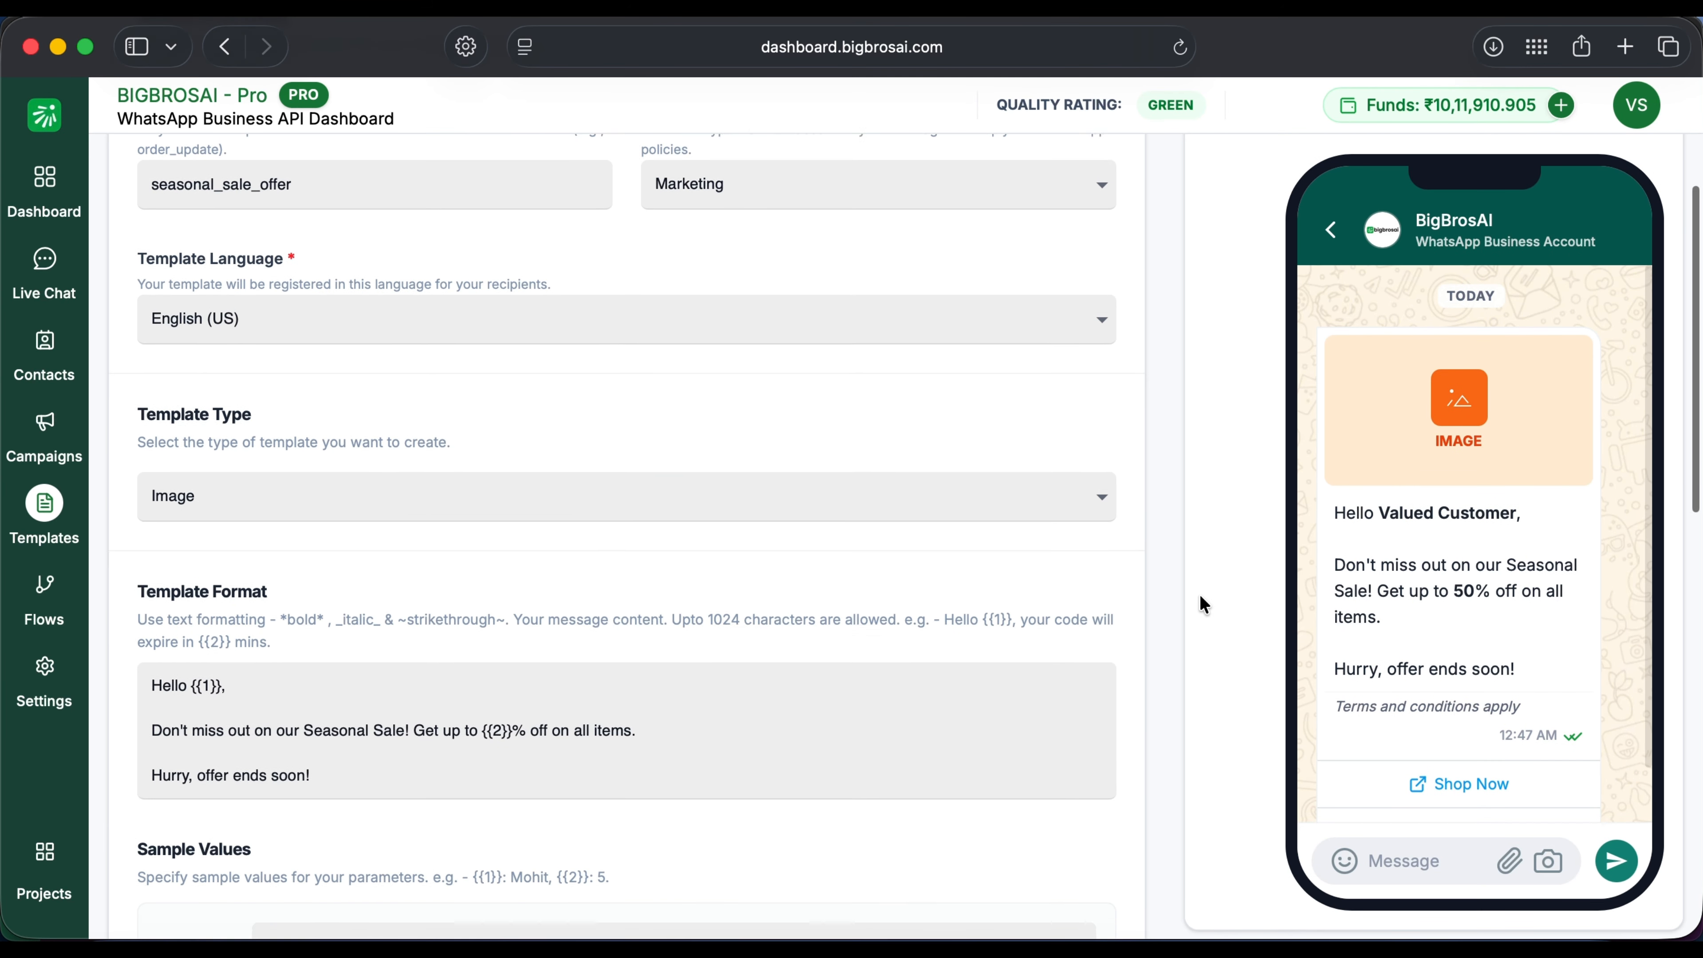
scroll(1200, 597, up, 11)
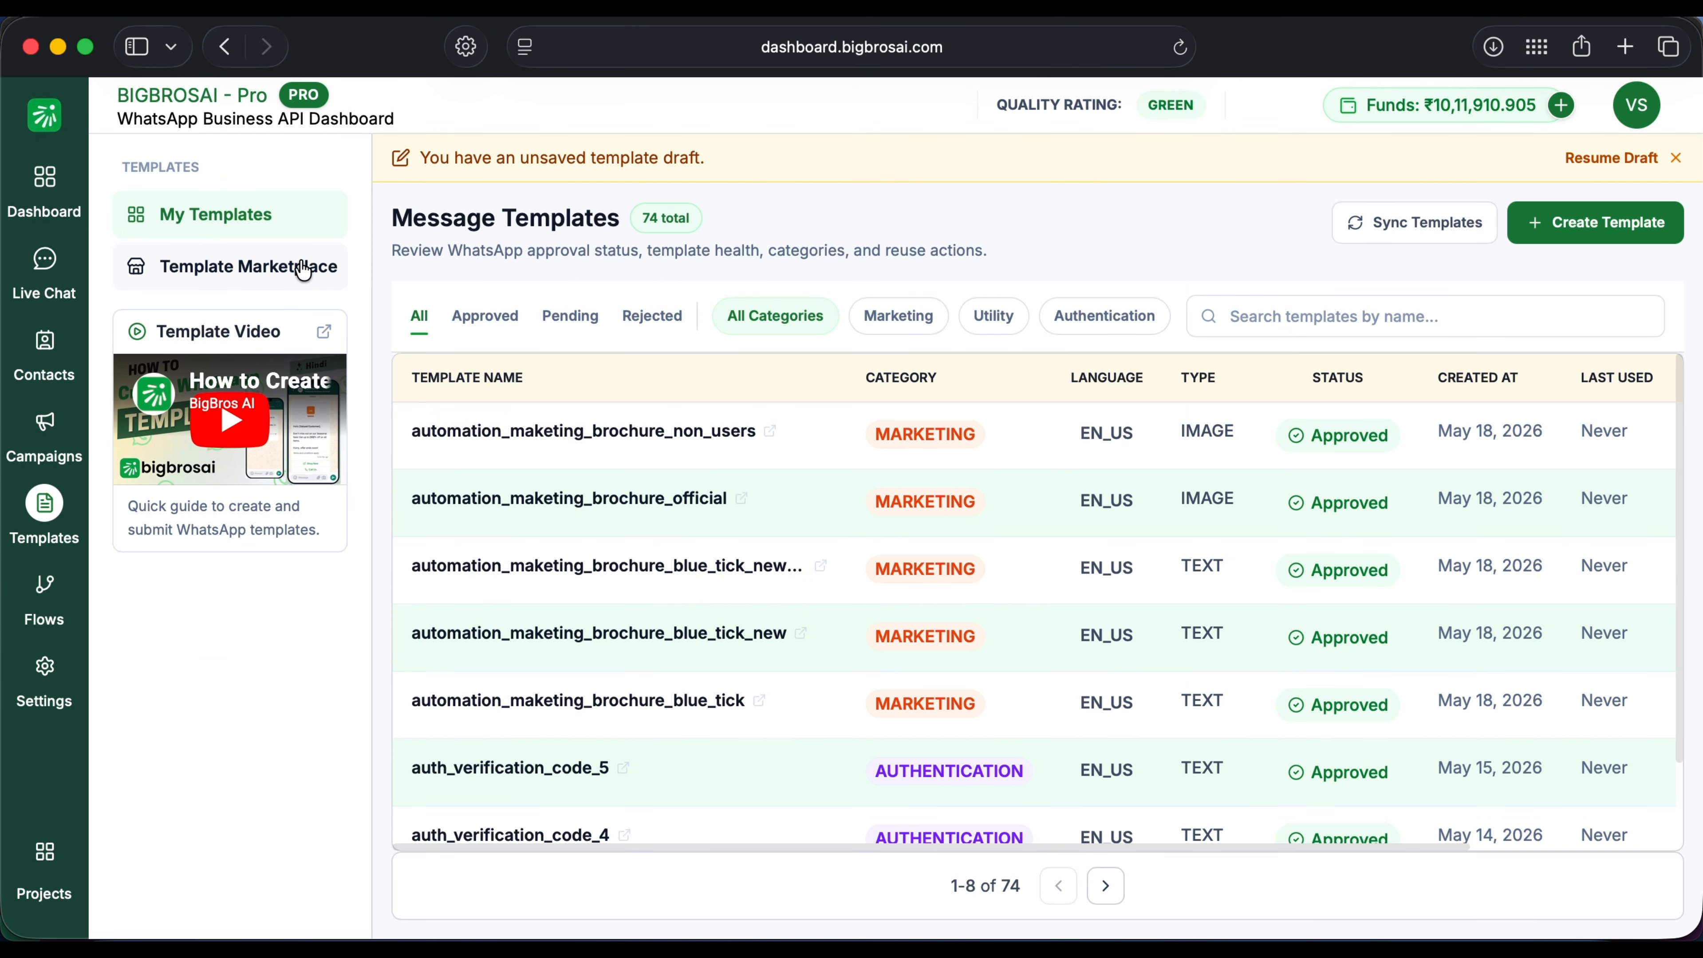
Step: Preview the Order Shipment Update template in Template Marketplace, then switch to Live Chat
click(300, 267)
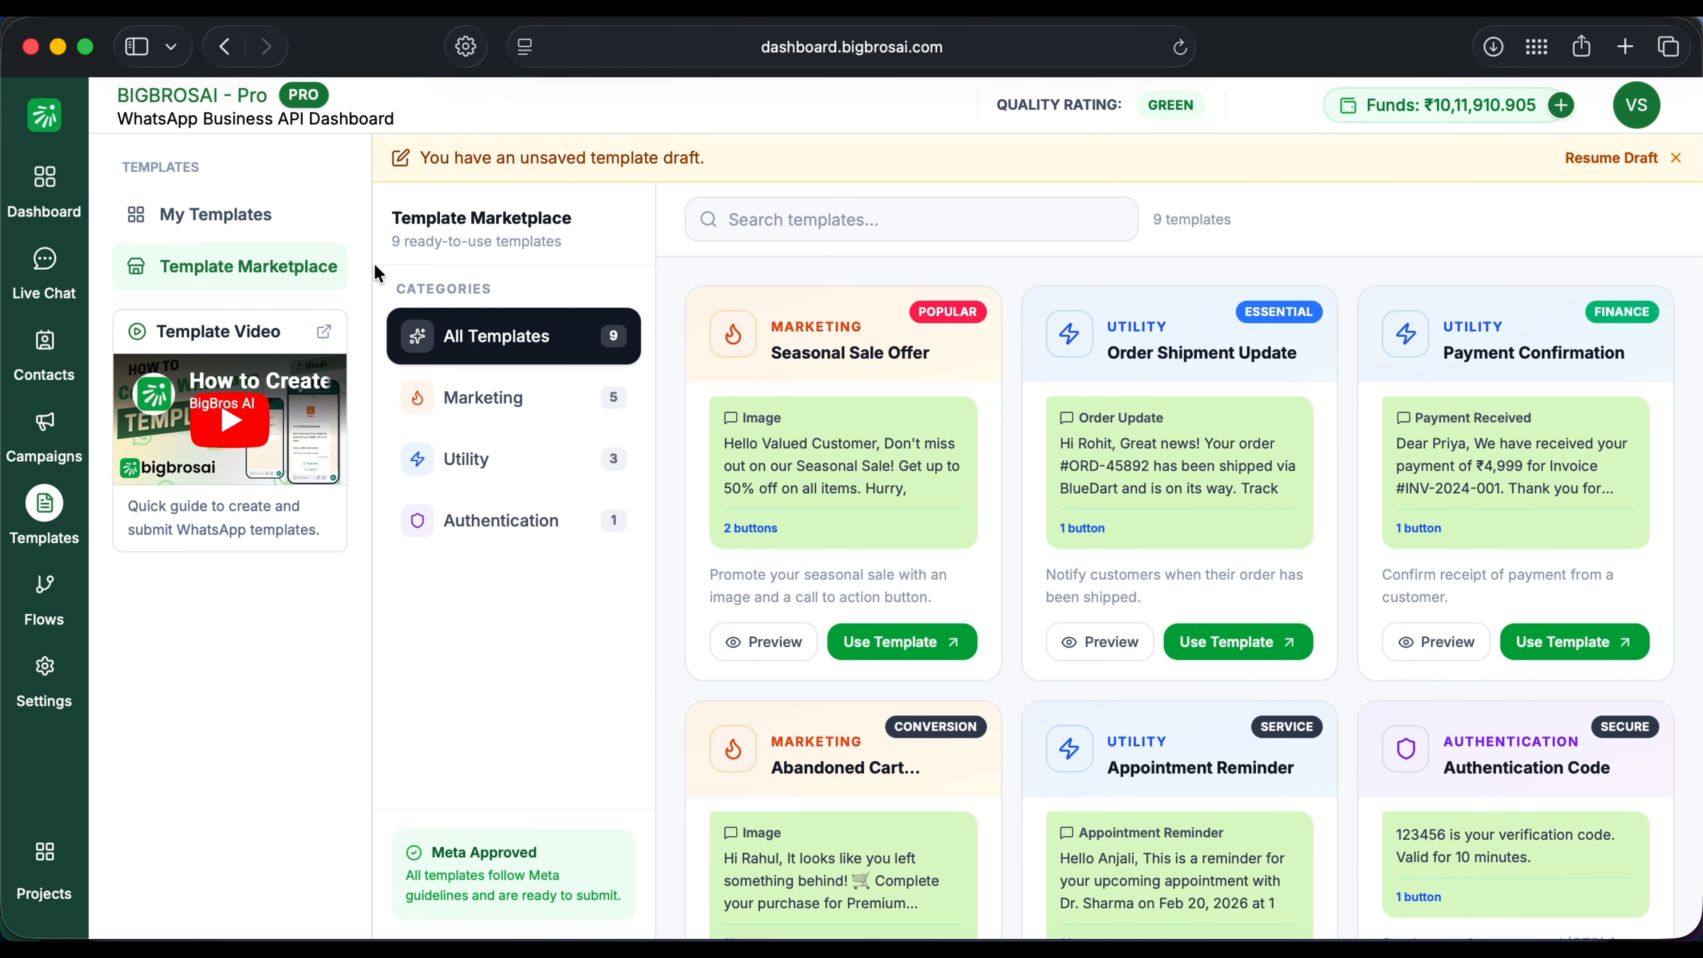
click(1138, 655)
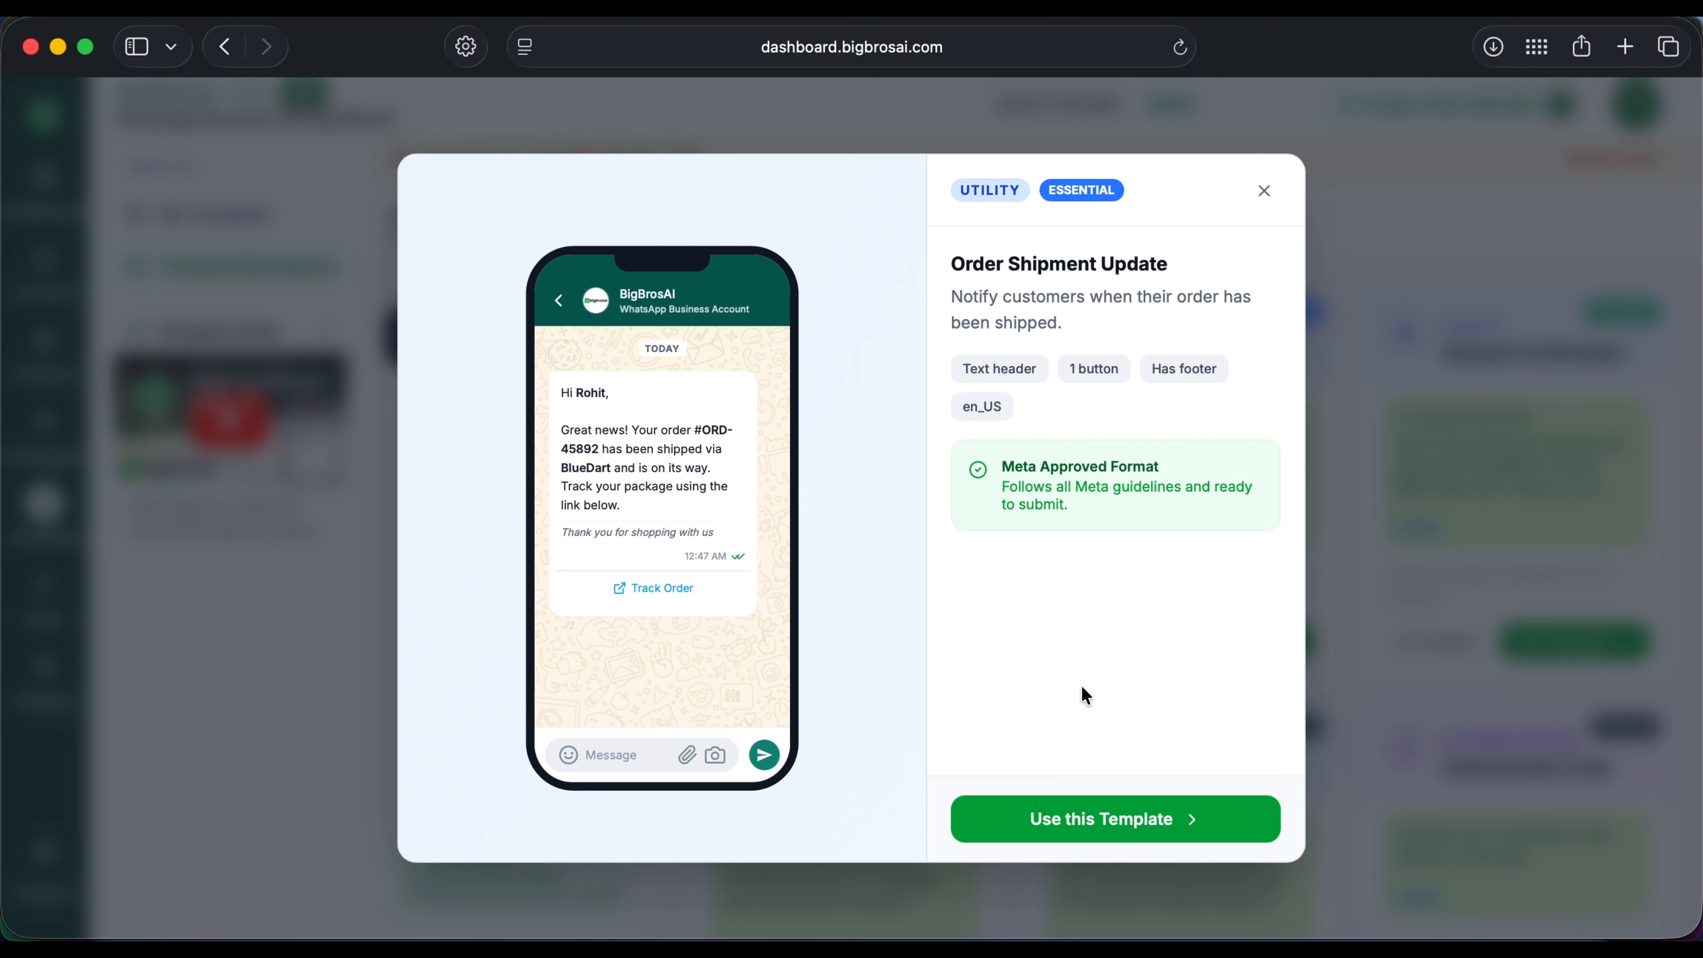
click(1265, 192)
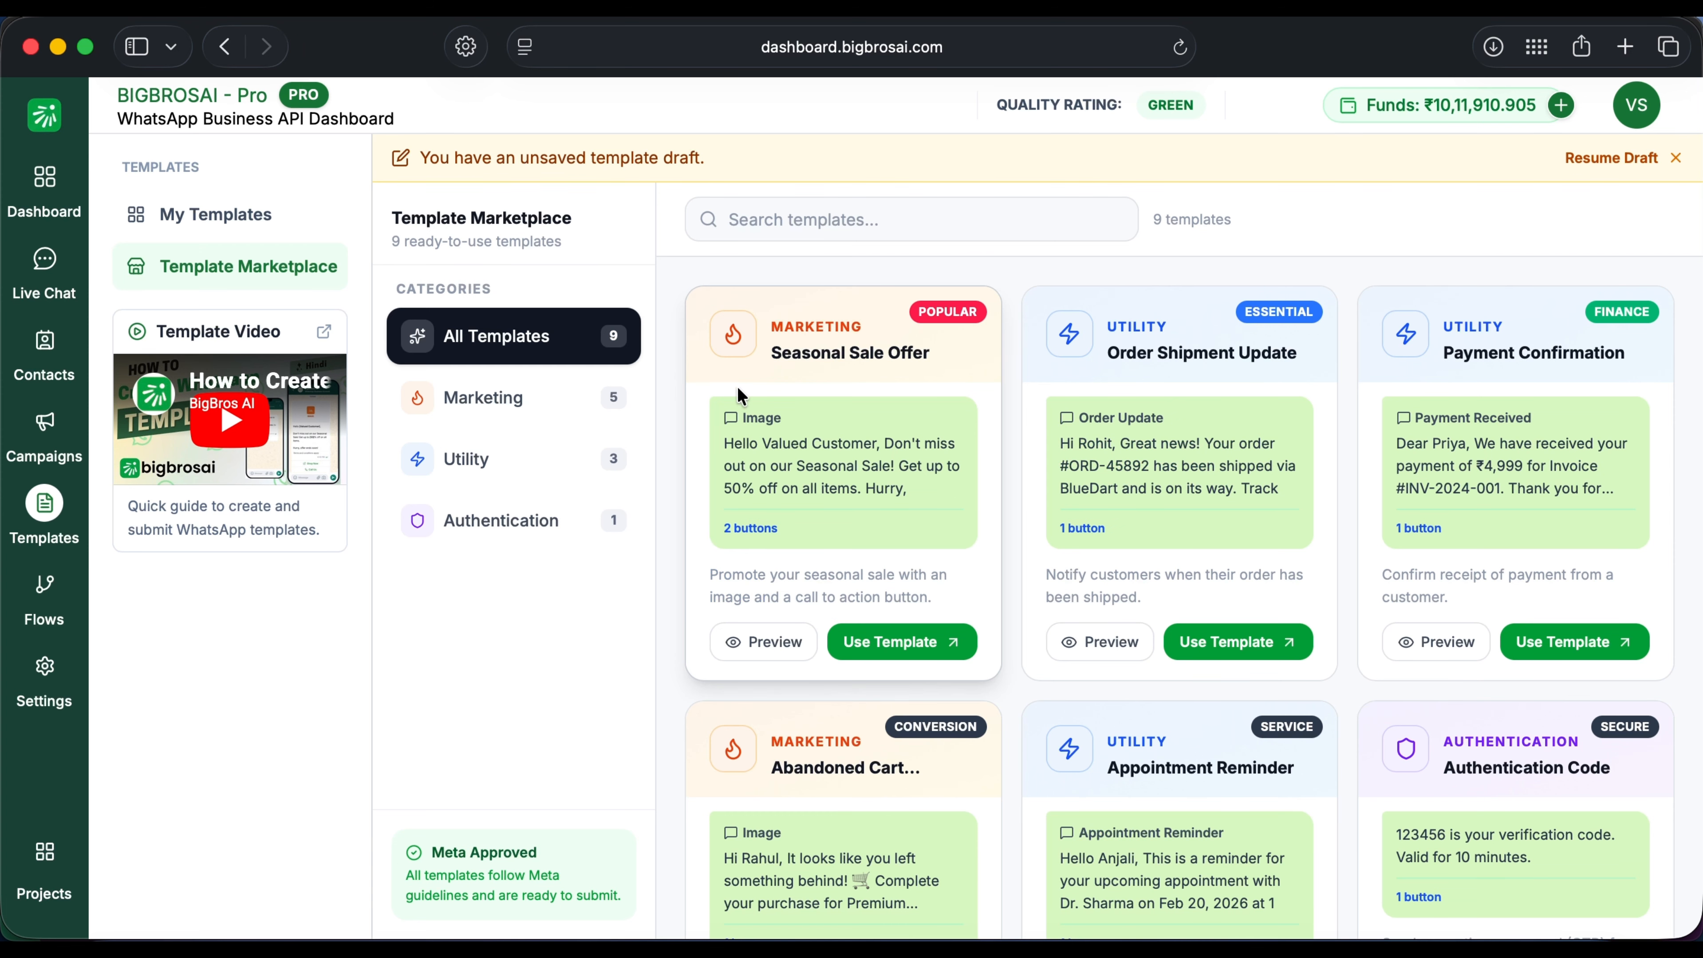
click(43, 265)
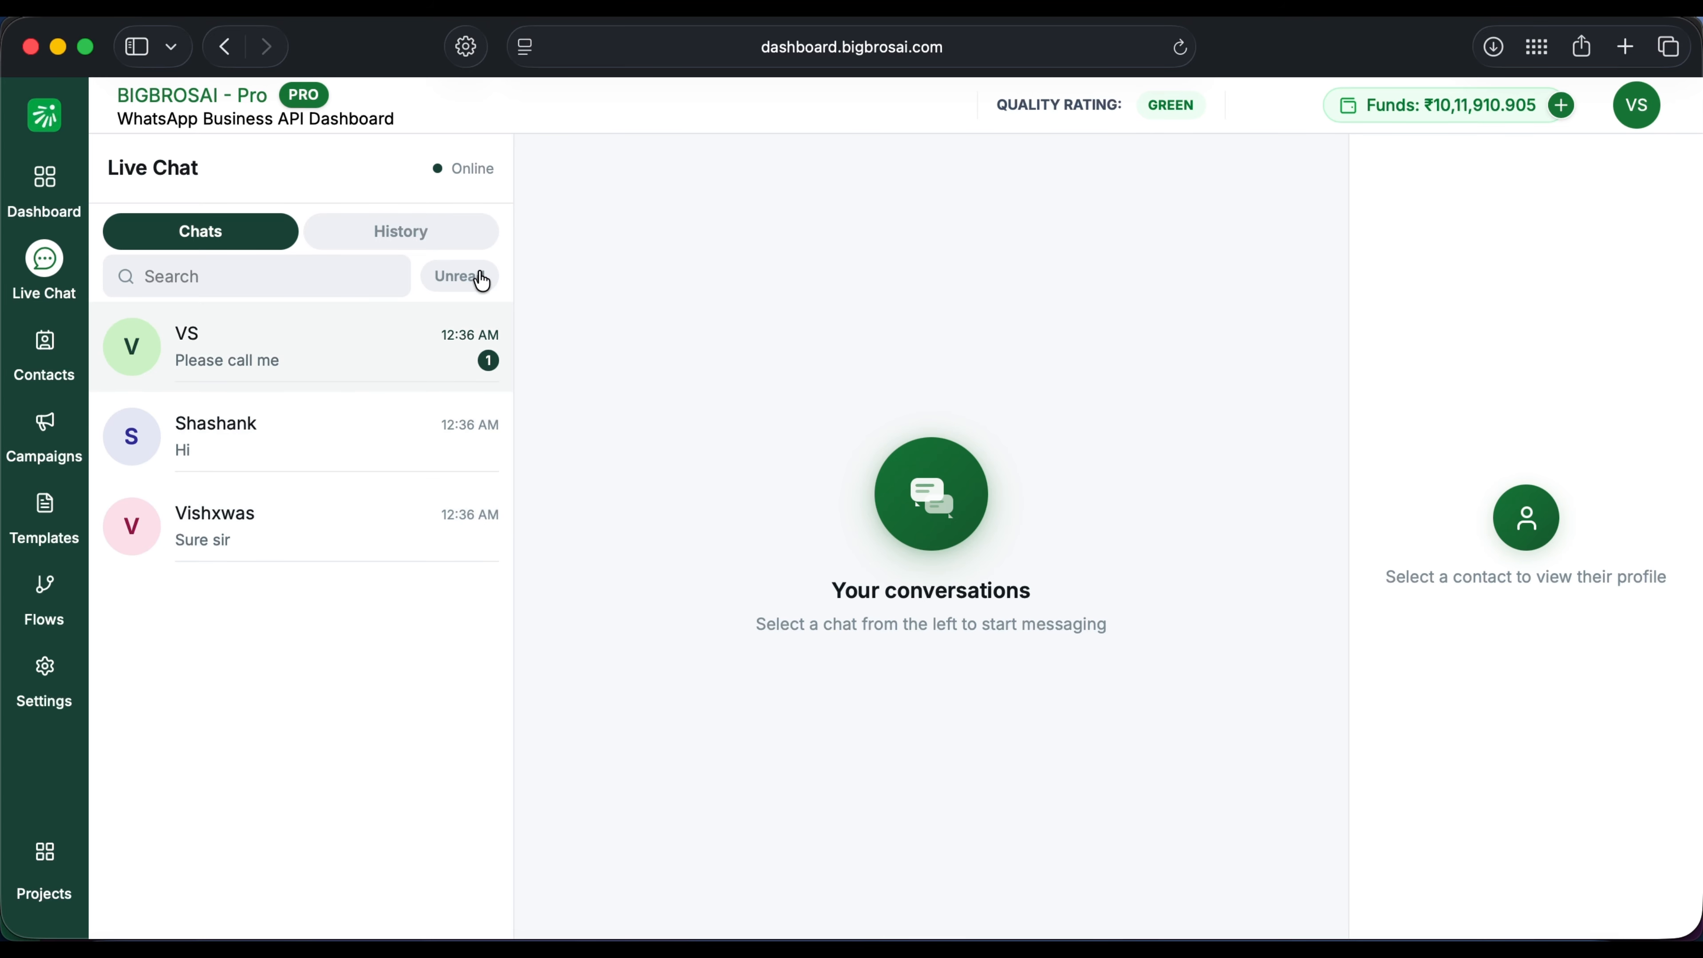
Step: Check chat history, view a current customer conversation, then move to Campaigns
click(427, 246)
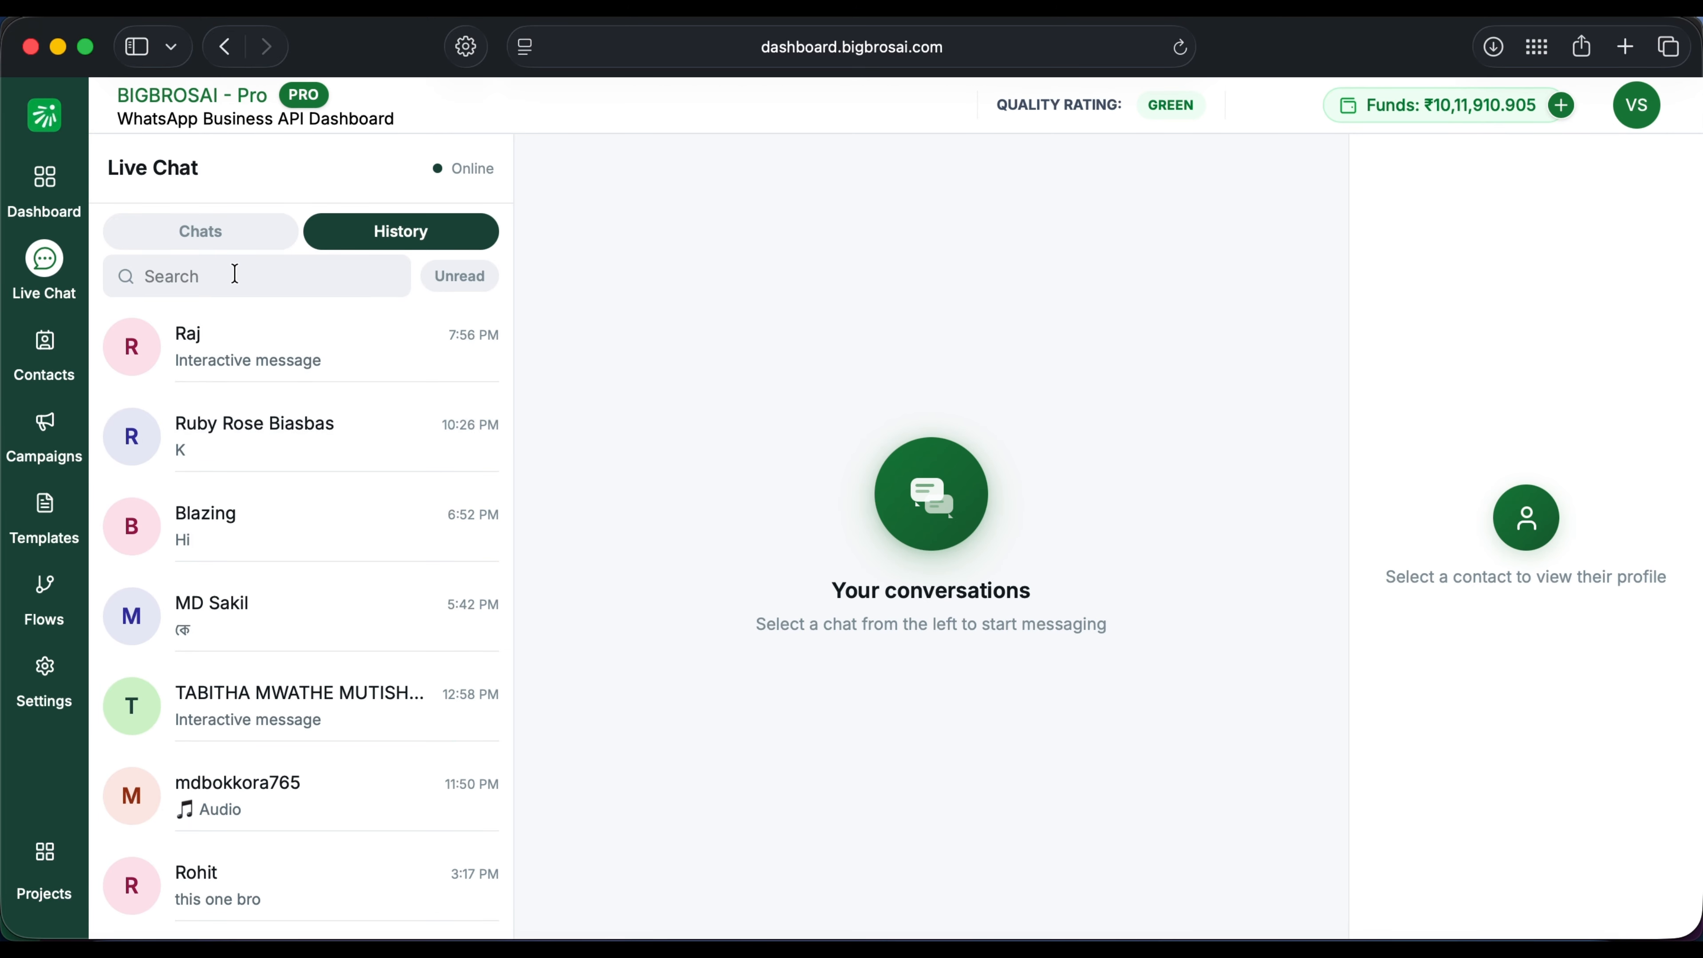
click(208, 238)
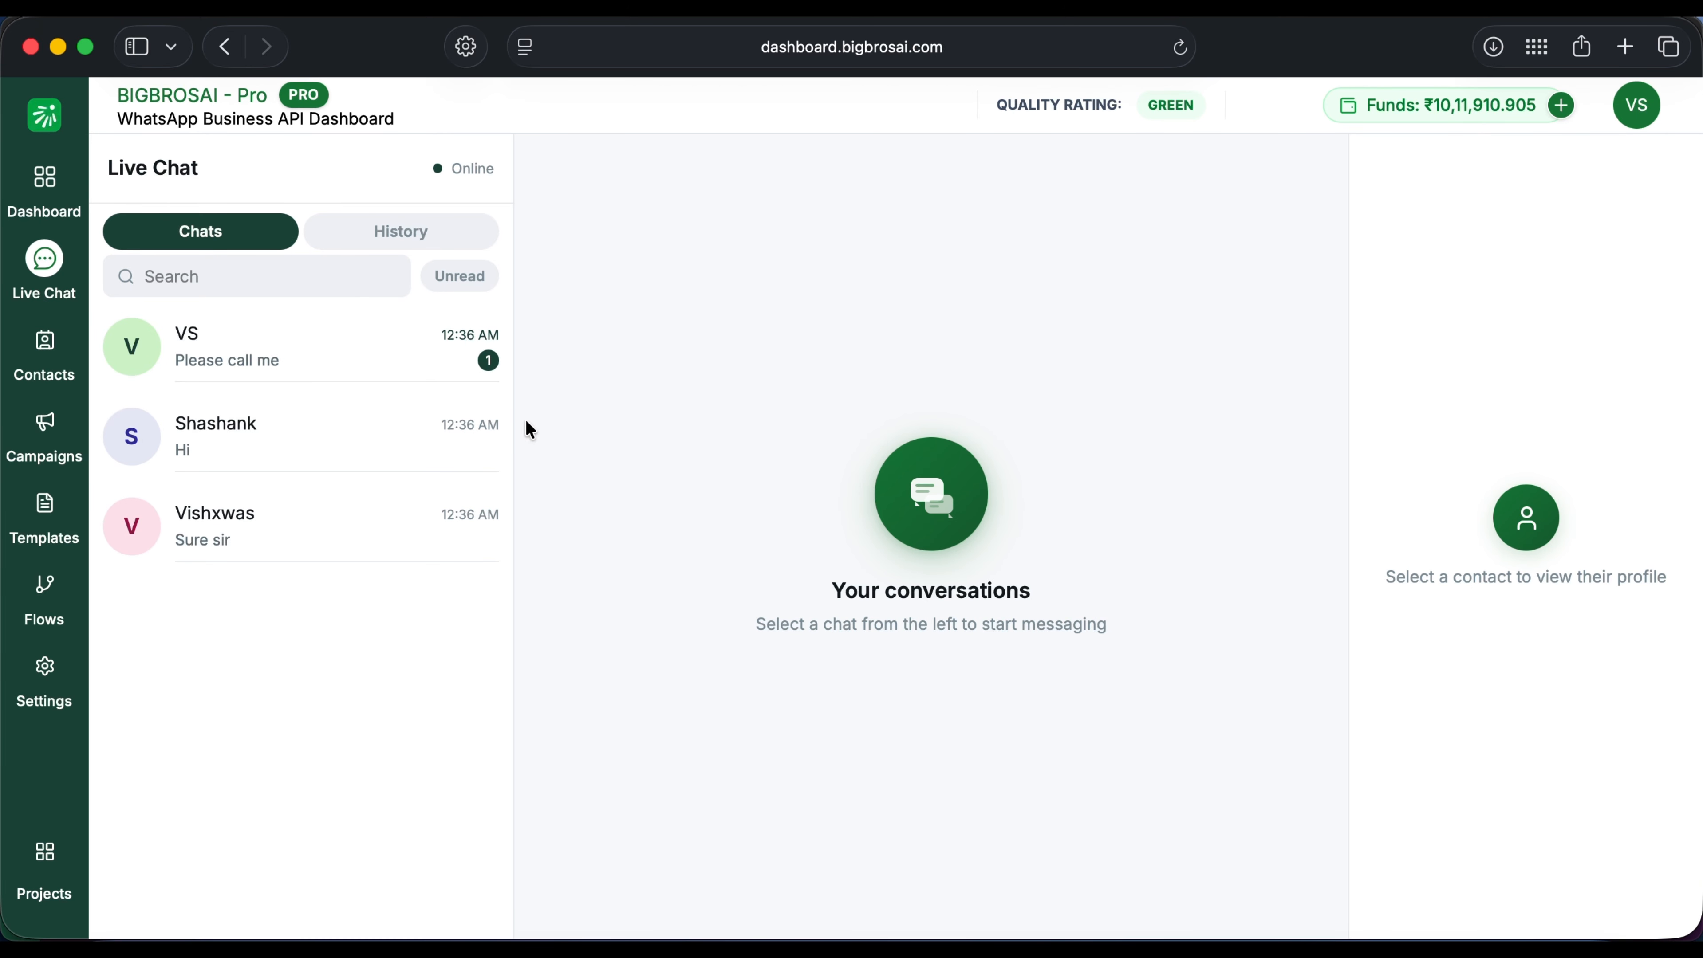
click(377, 530)
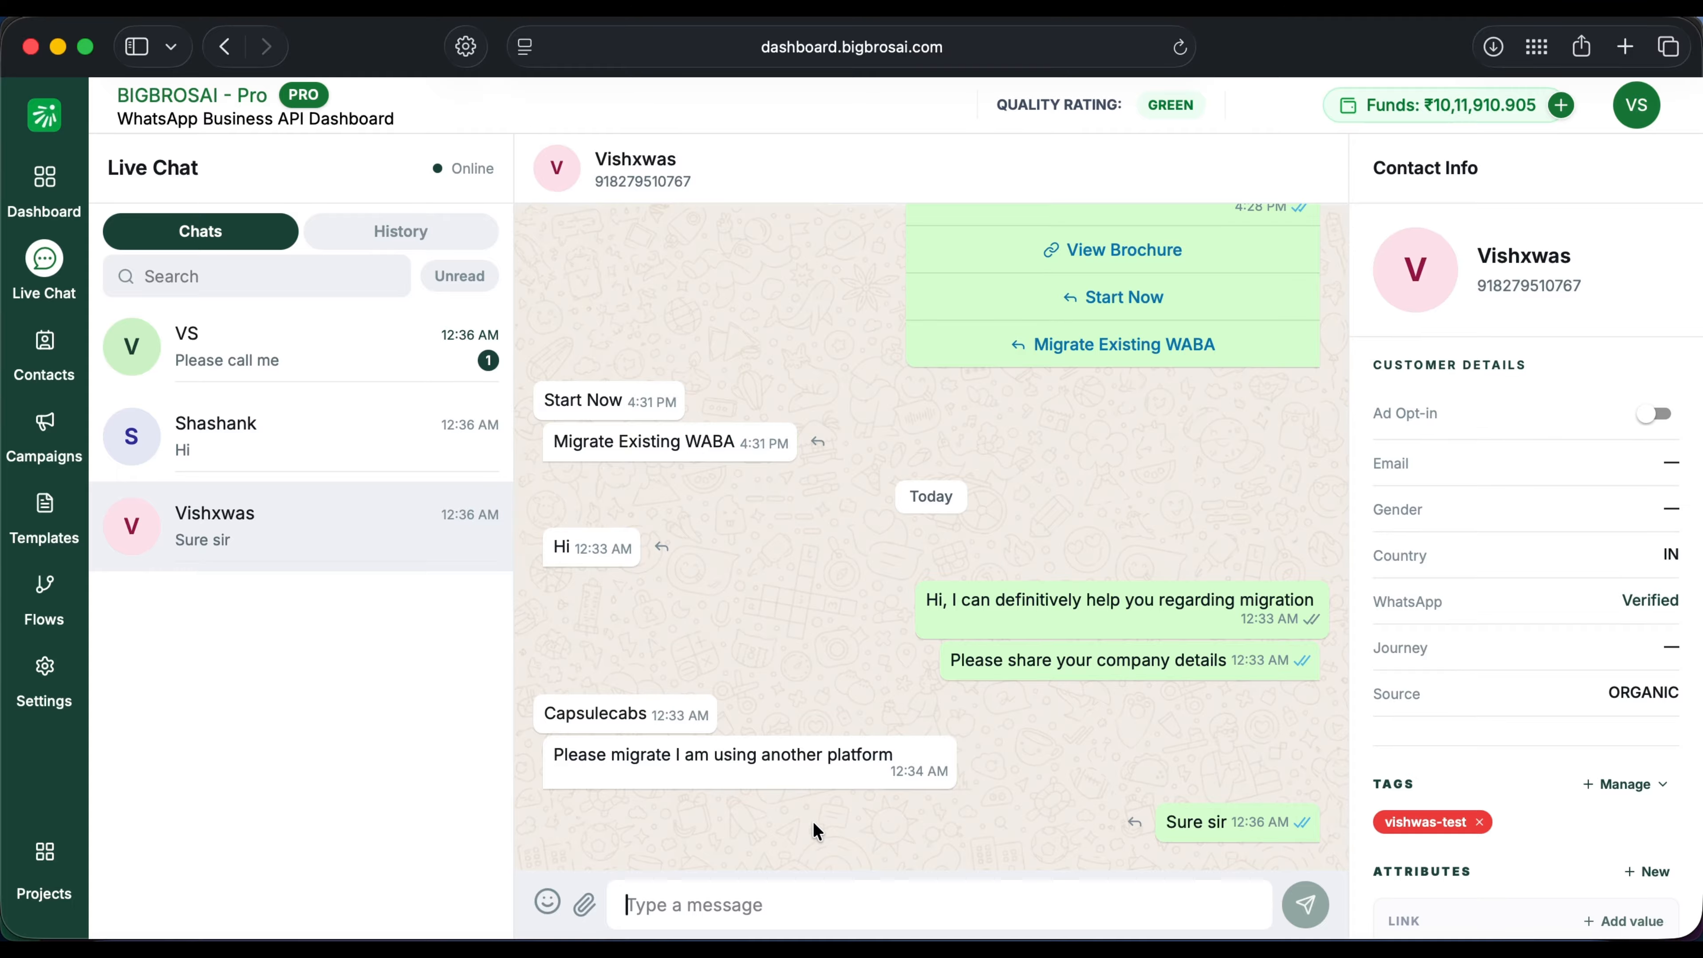
click(45, 422)
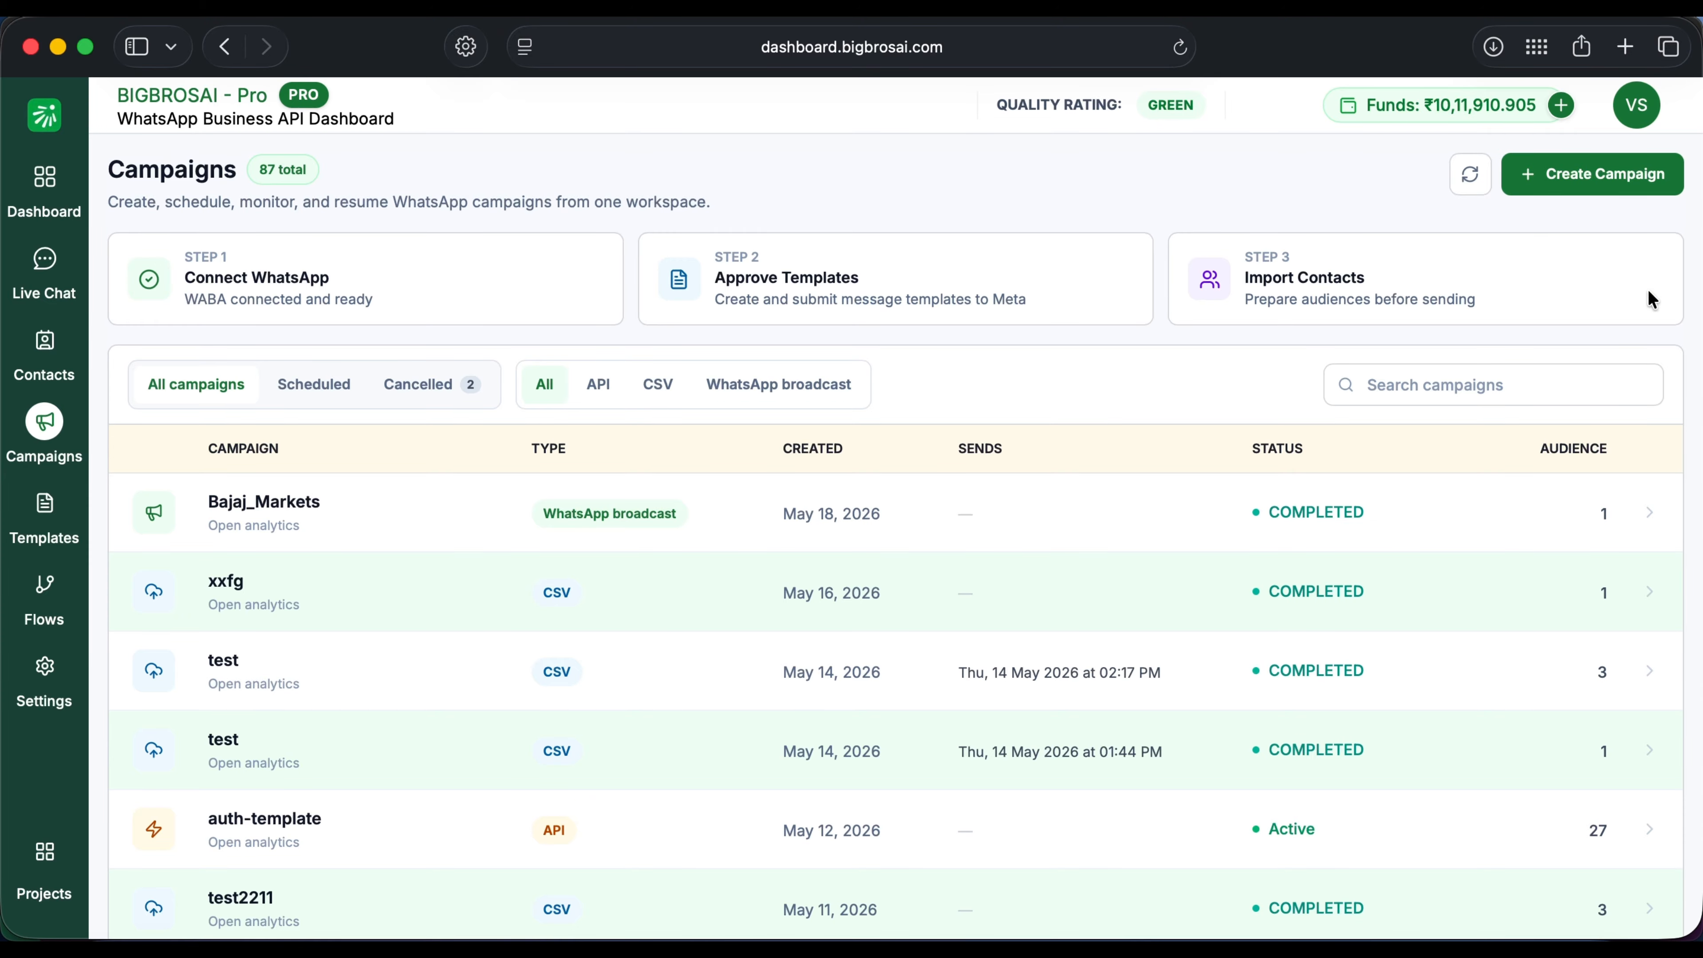
Step: Start a new campaign of the Broadcast Campaign type
click(1589, 193)
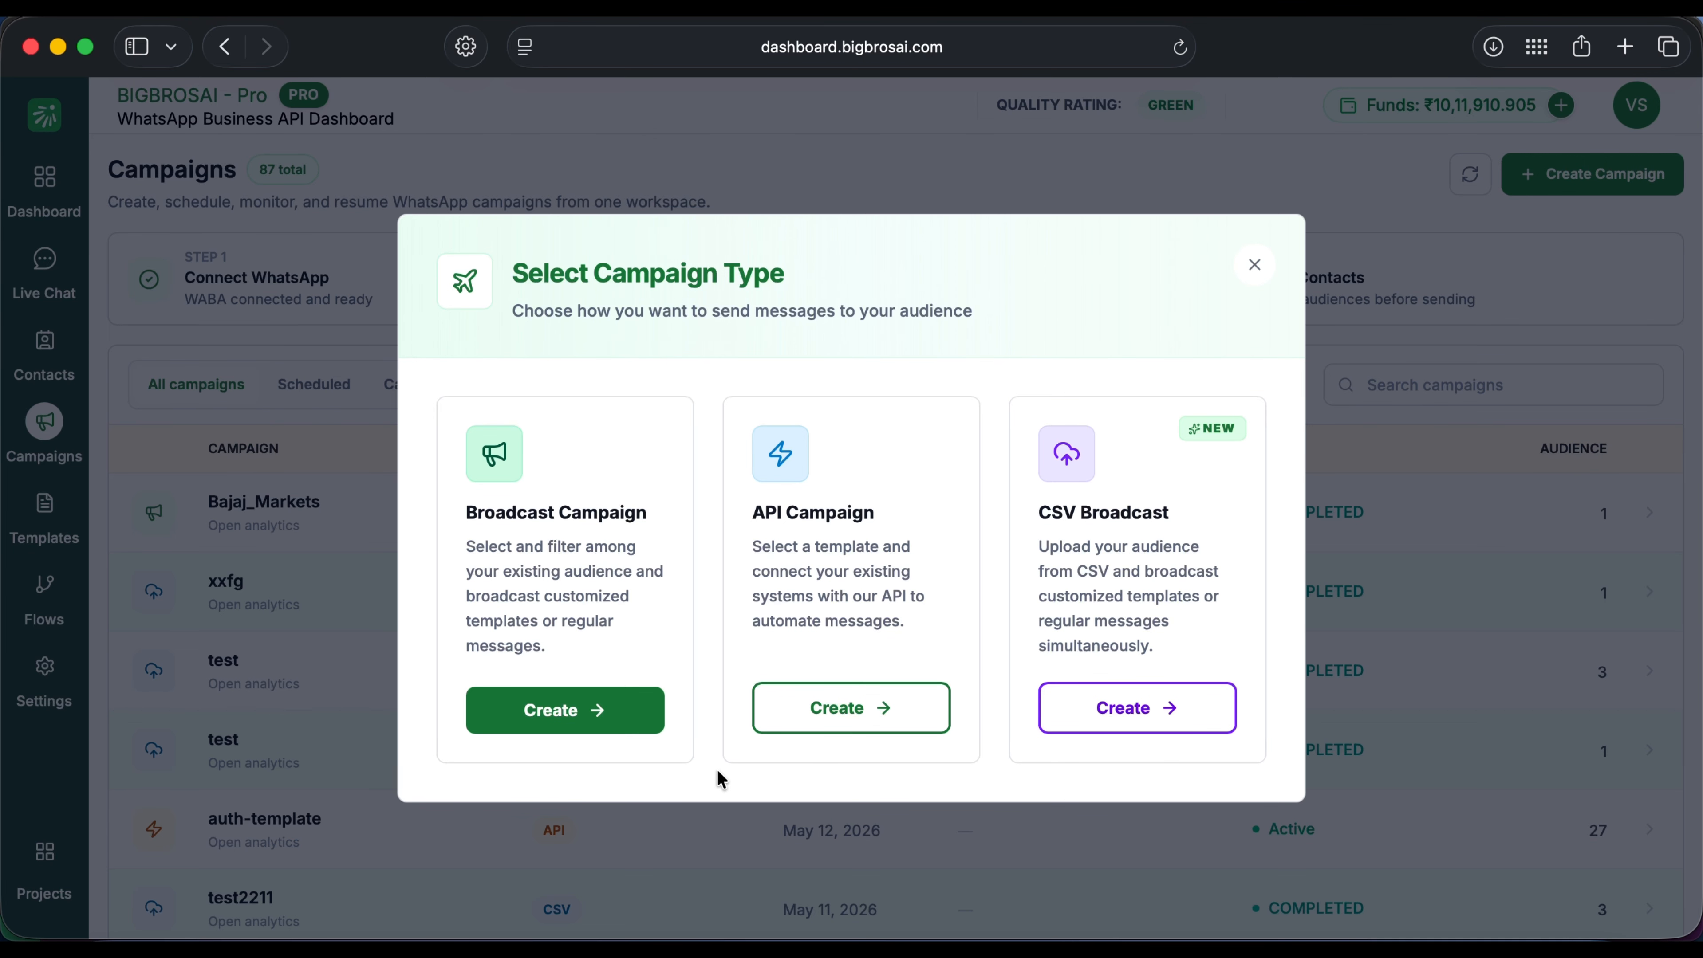
click(573, 712)
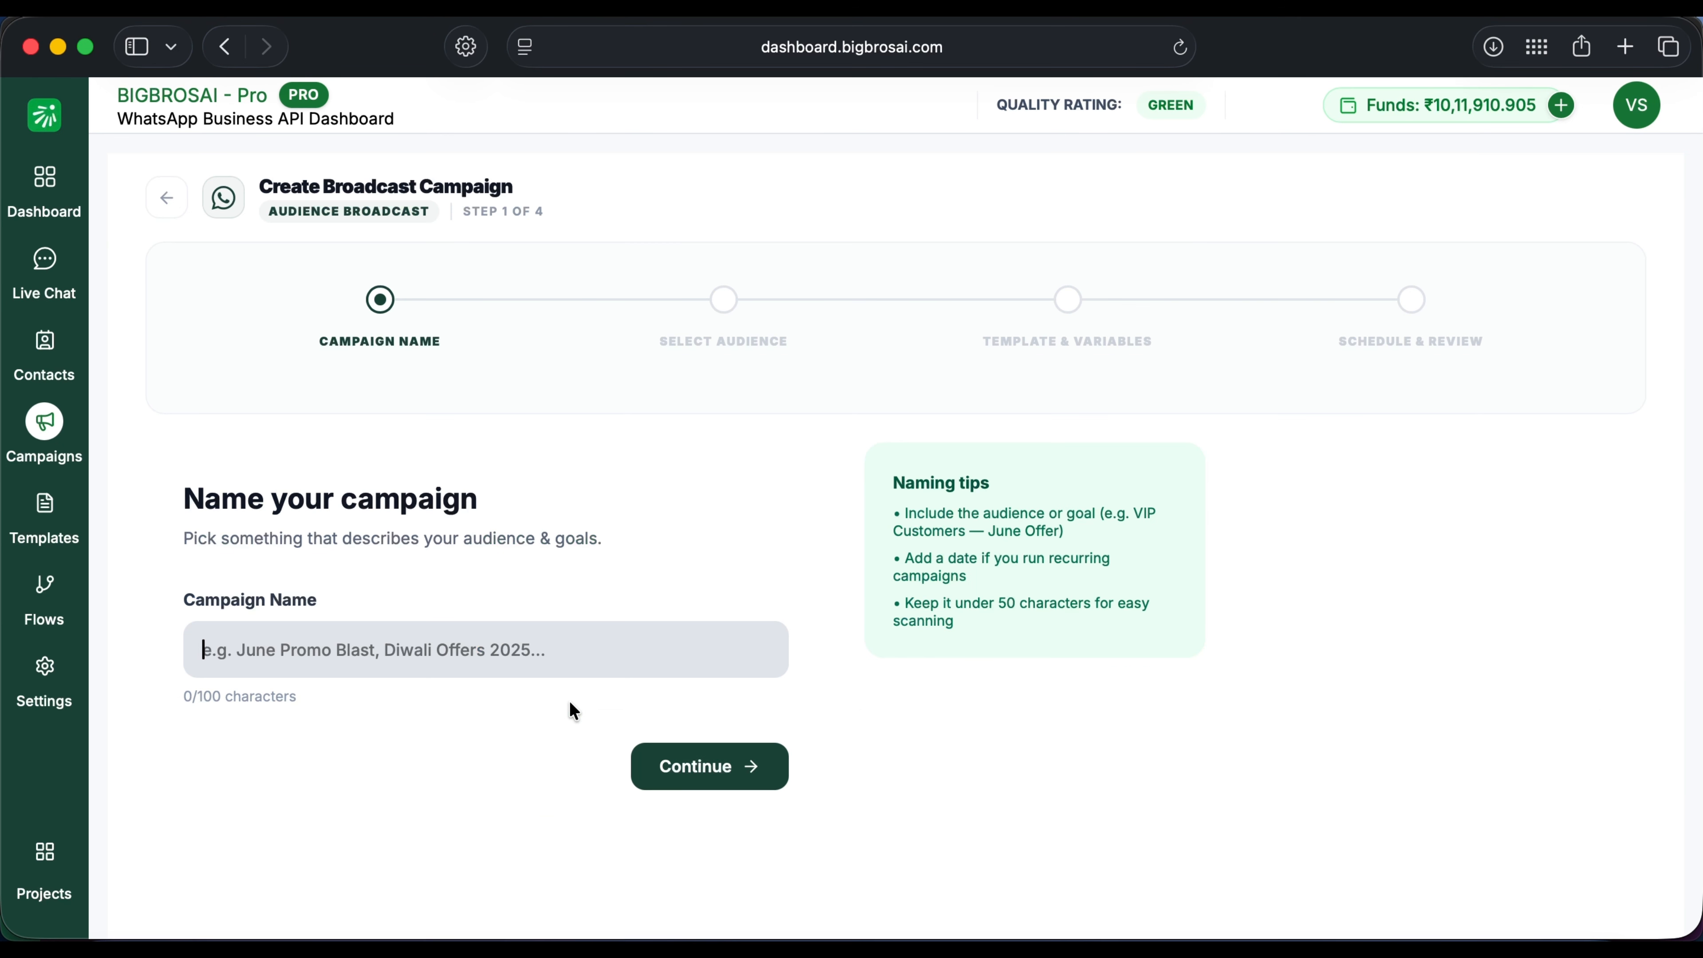
Step: Name the campaign 'camppiagn_22' and filter its audience by a chosen tag
text(c)
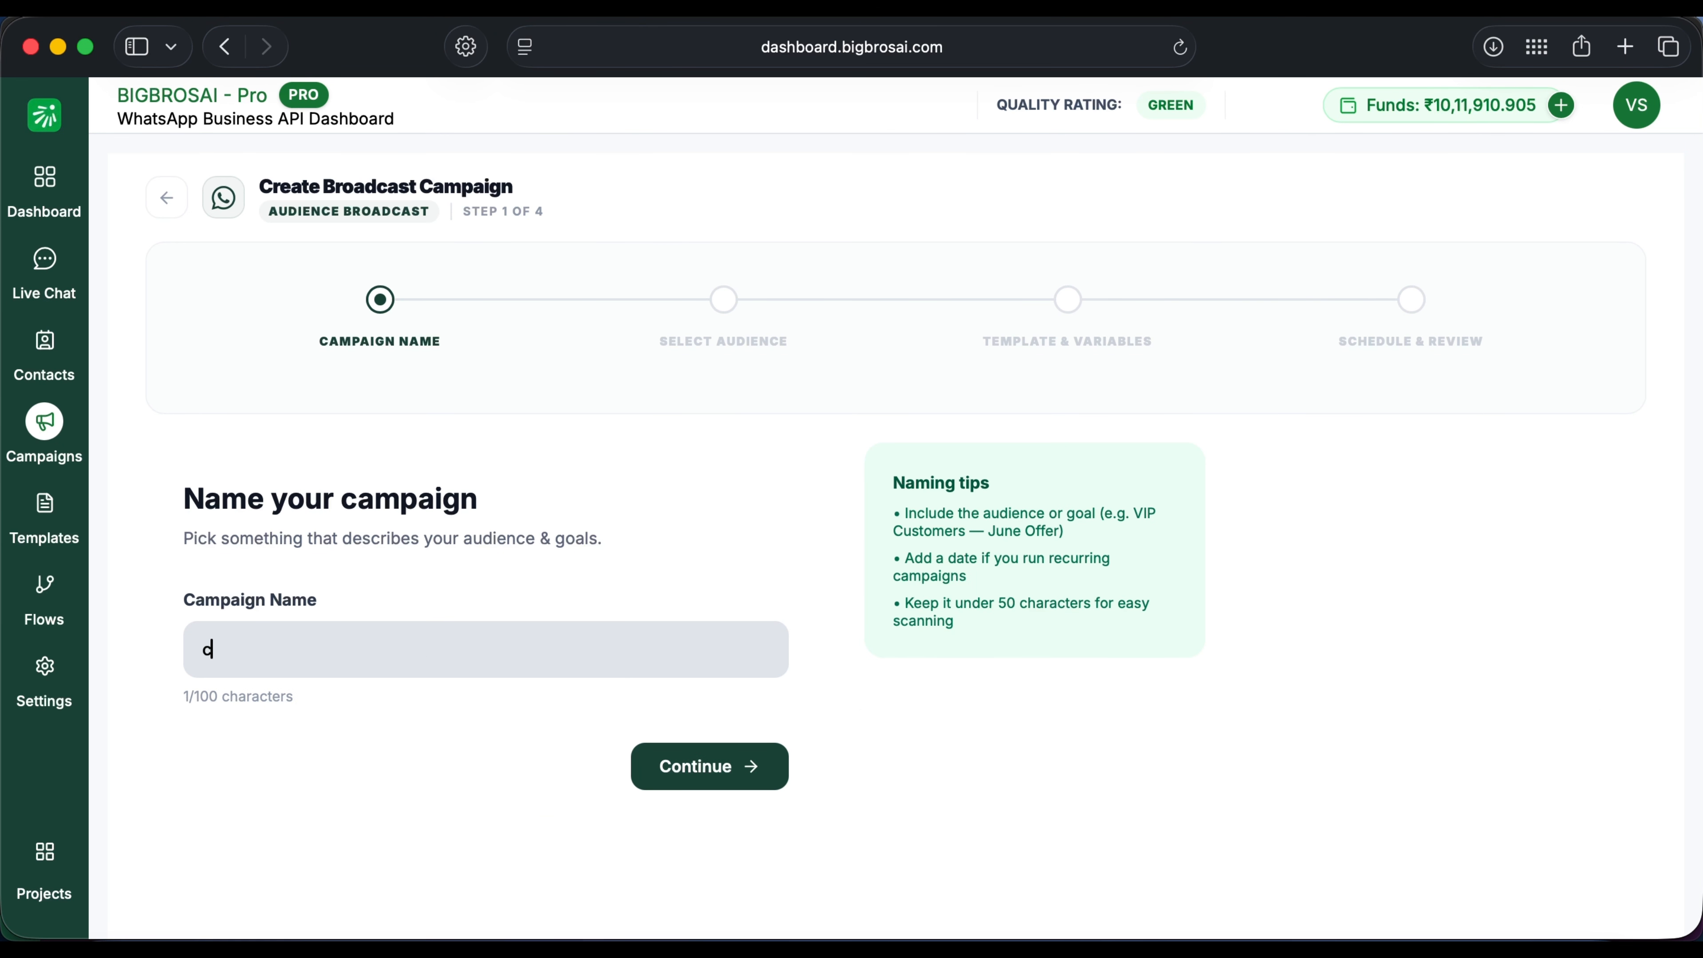
text(amppiagn_22)
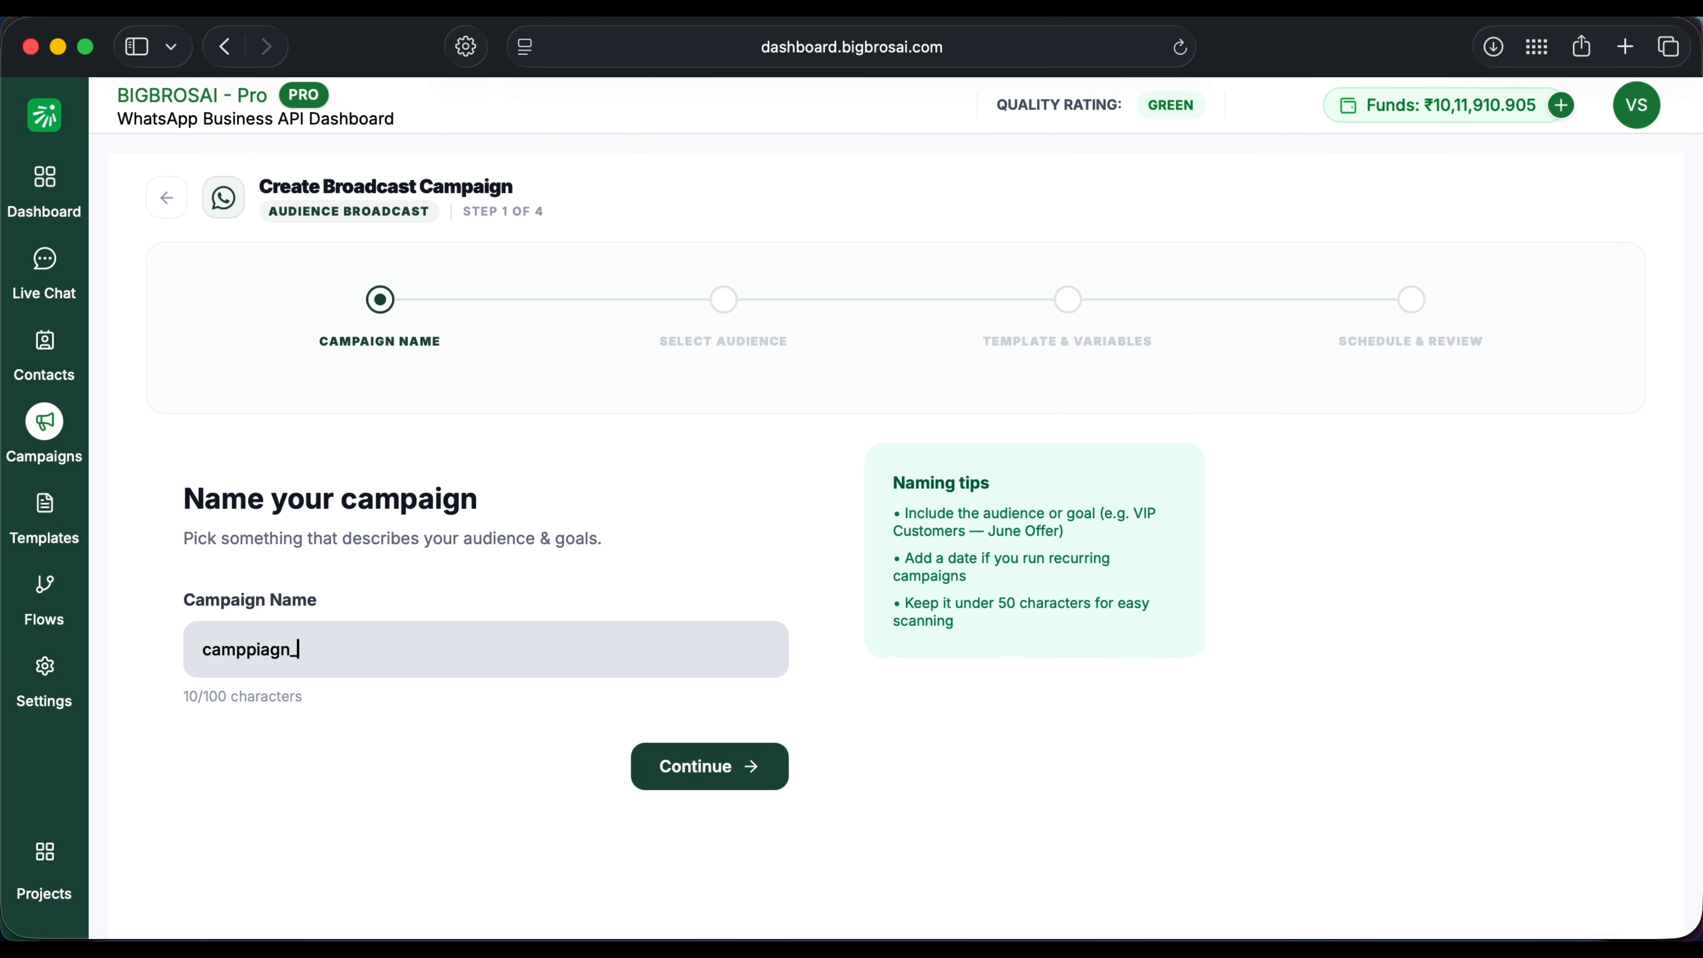
click(773, 768)
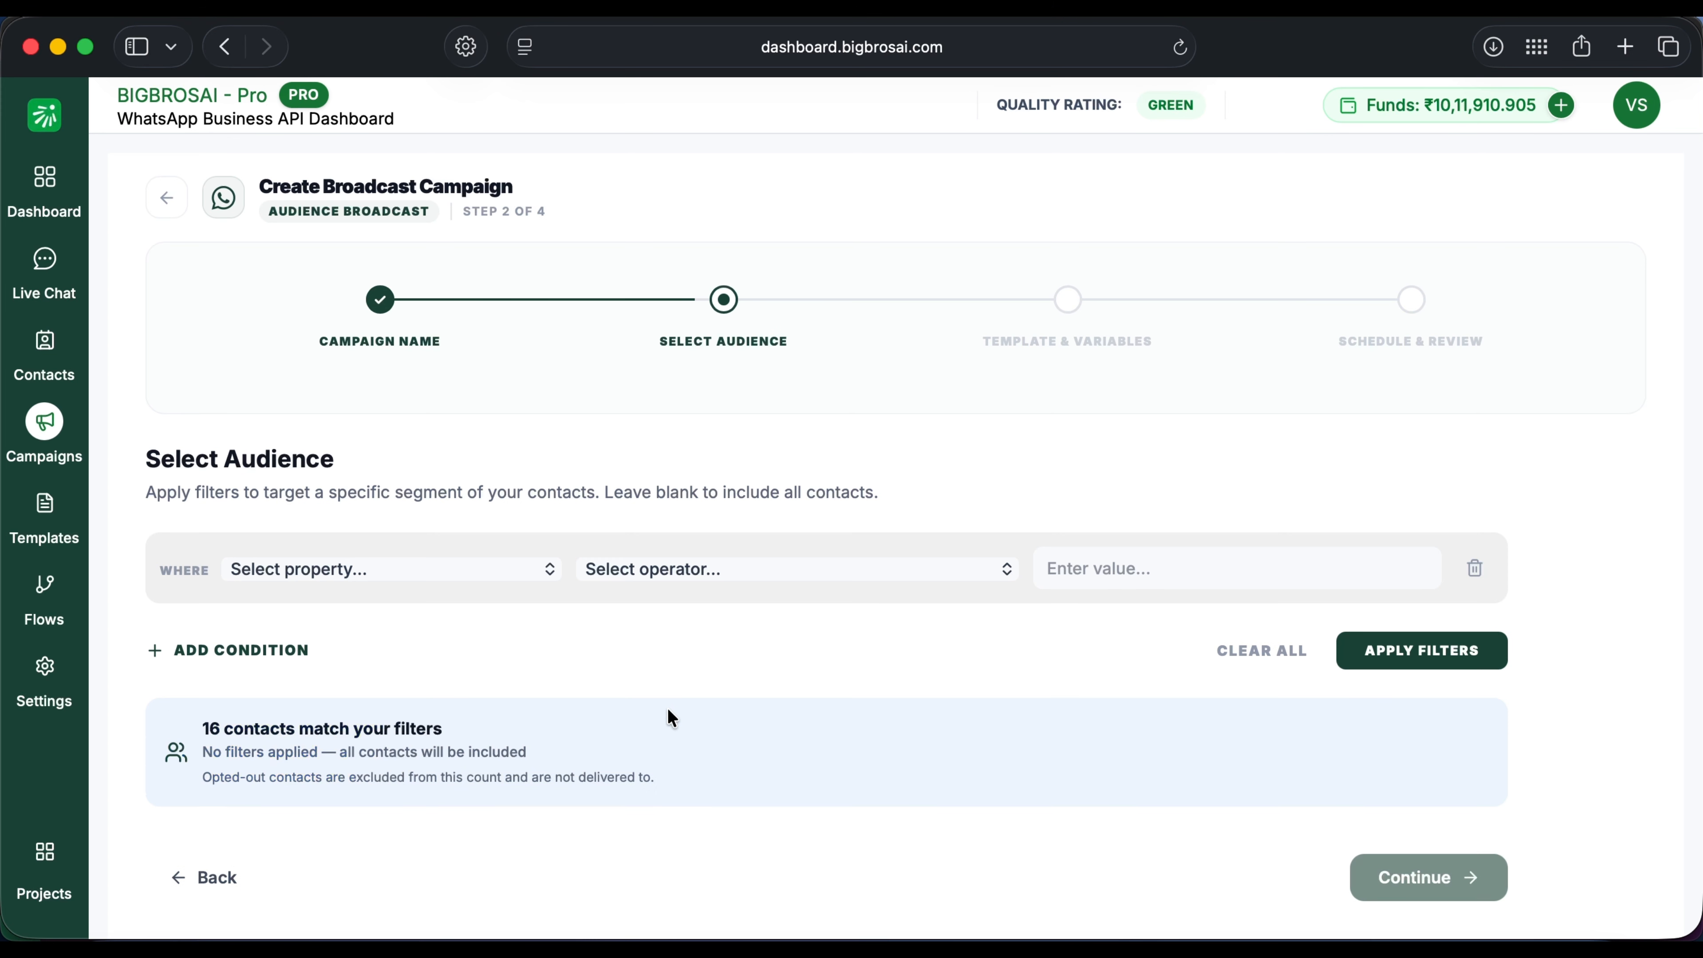
click(523, 579)
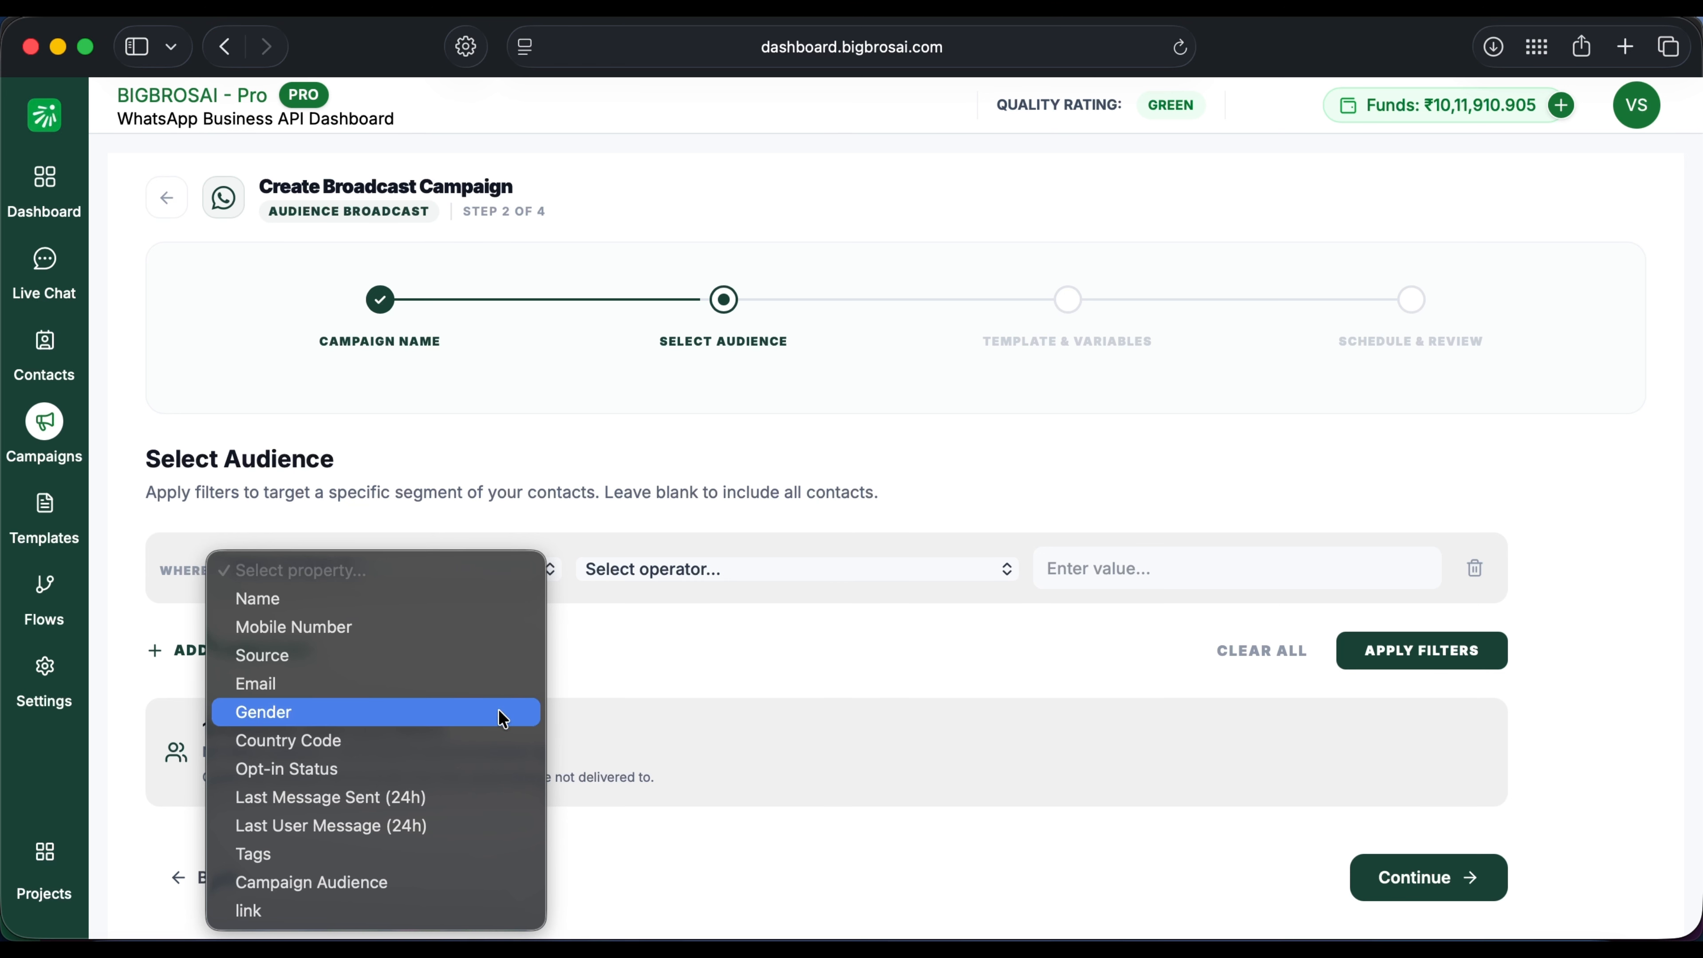
click(472, 864)
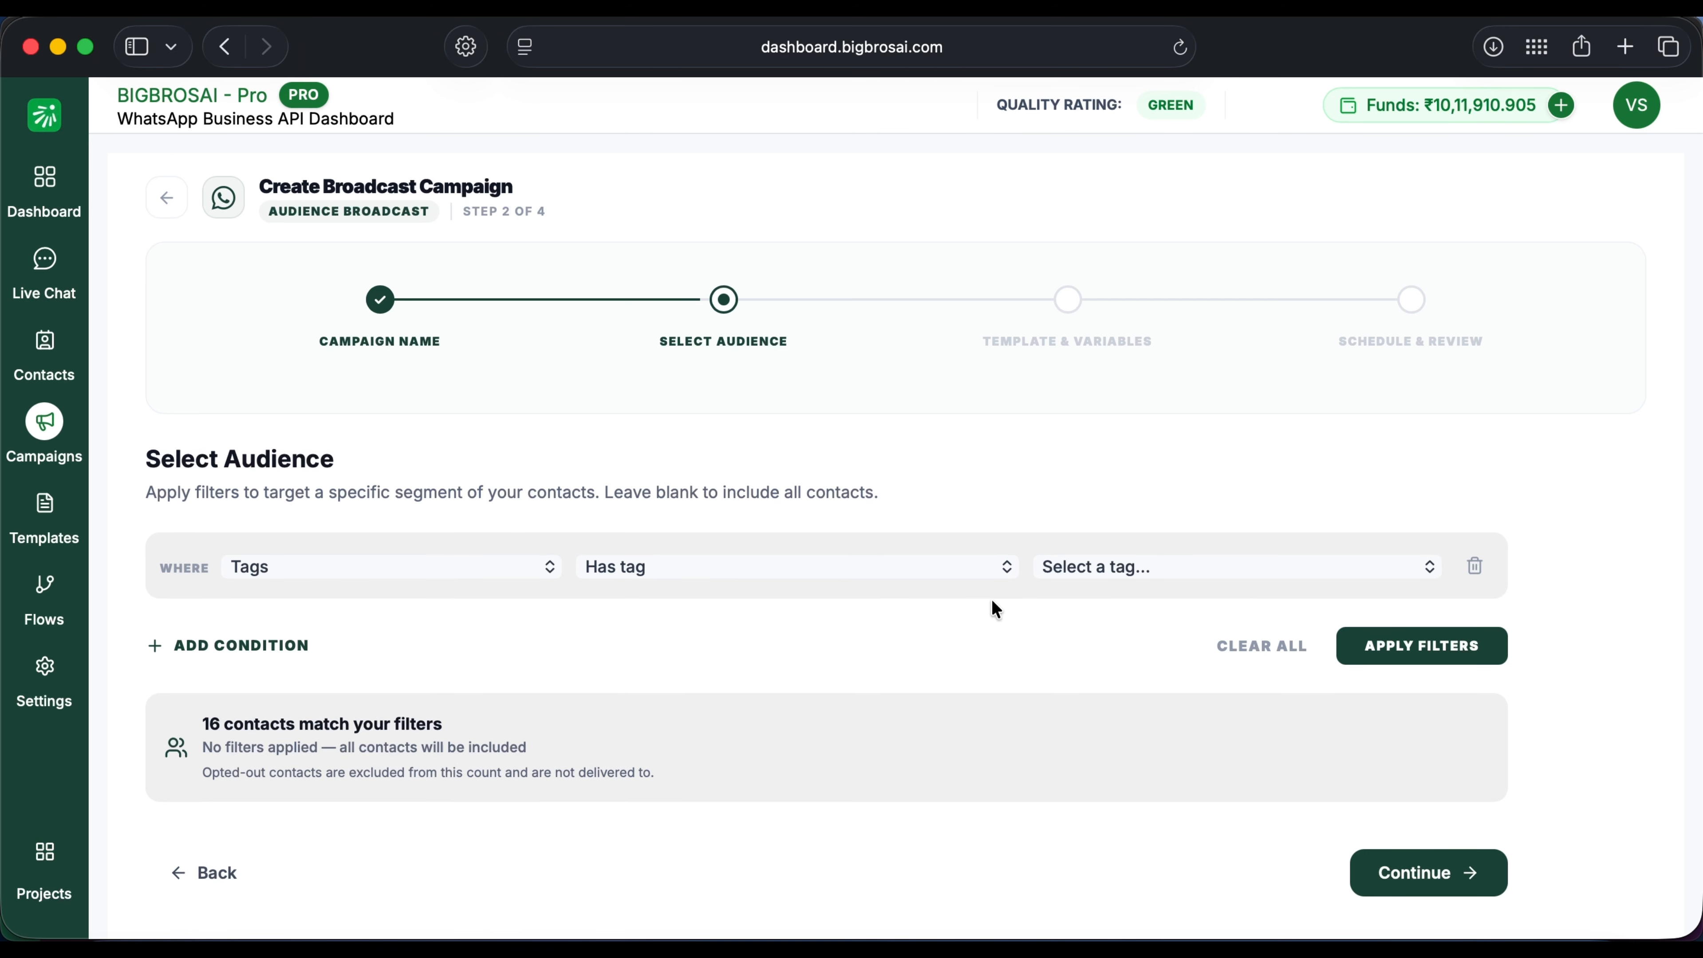
click(1119, 576)
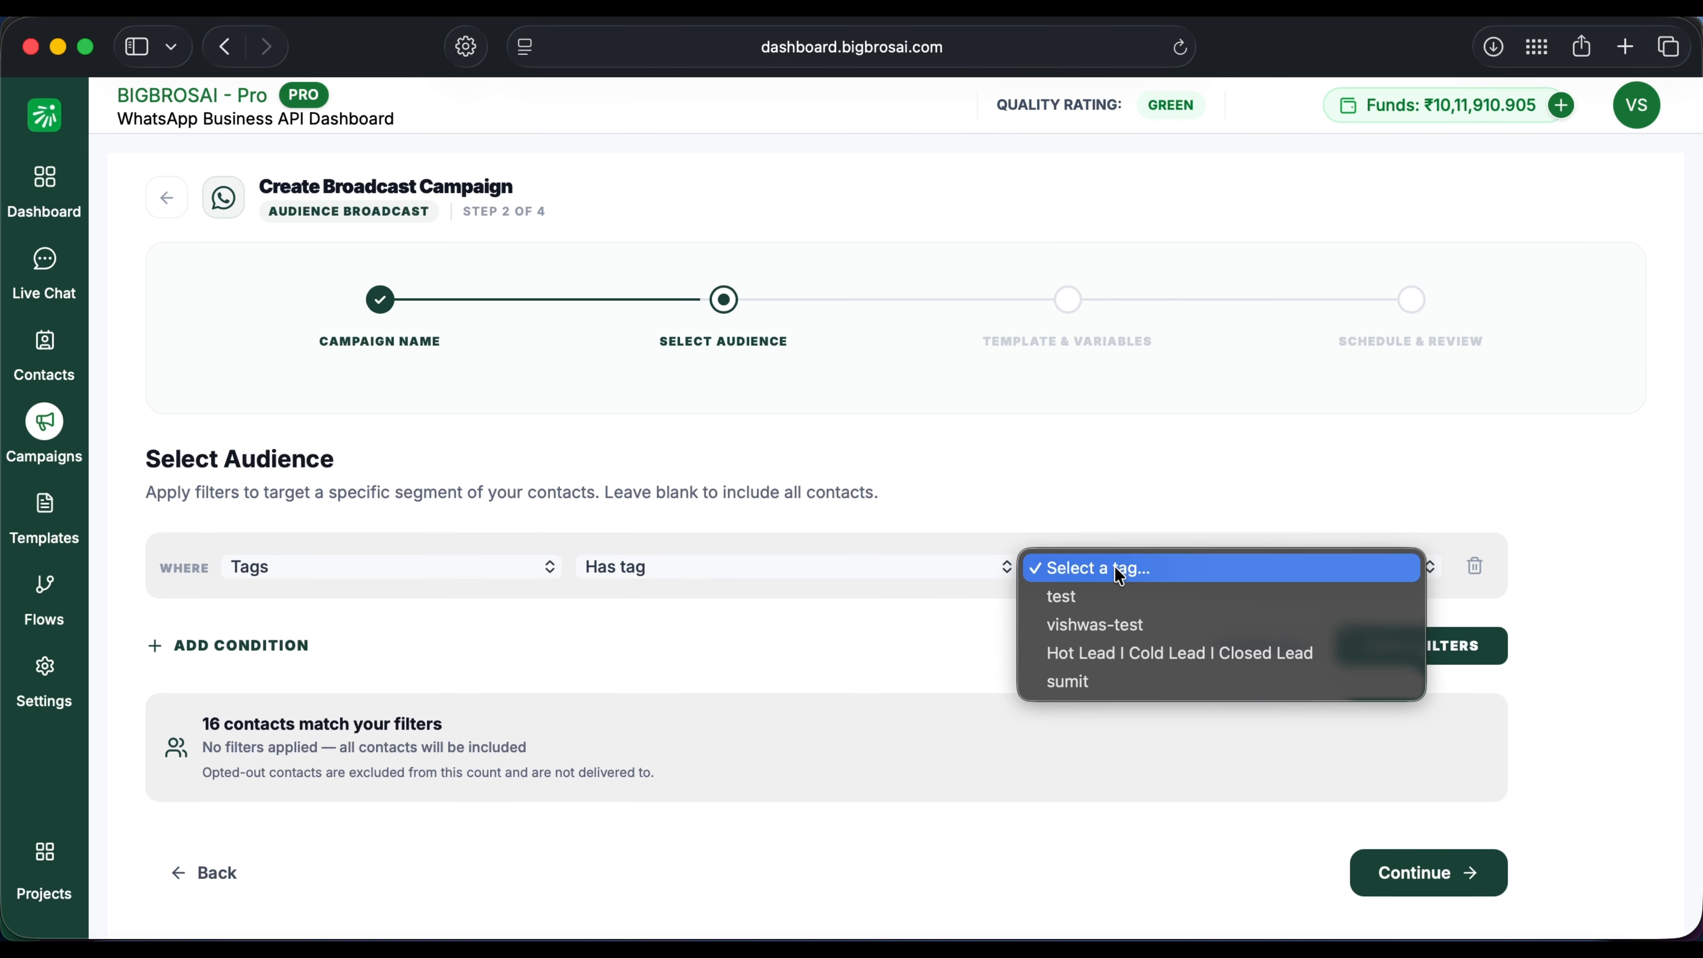
click(1156, 628)
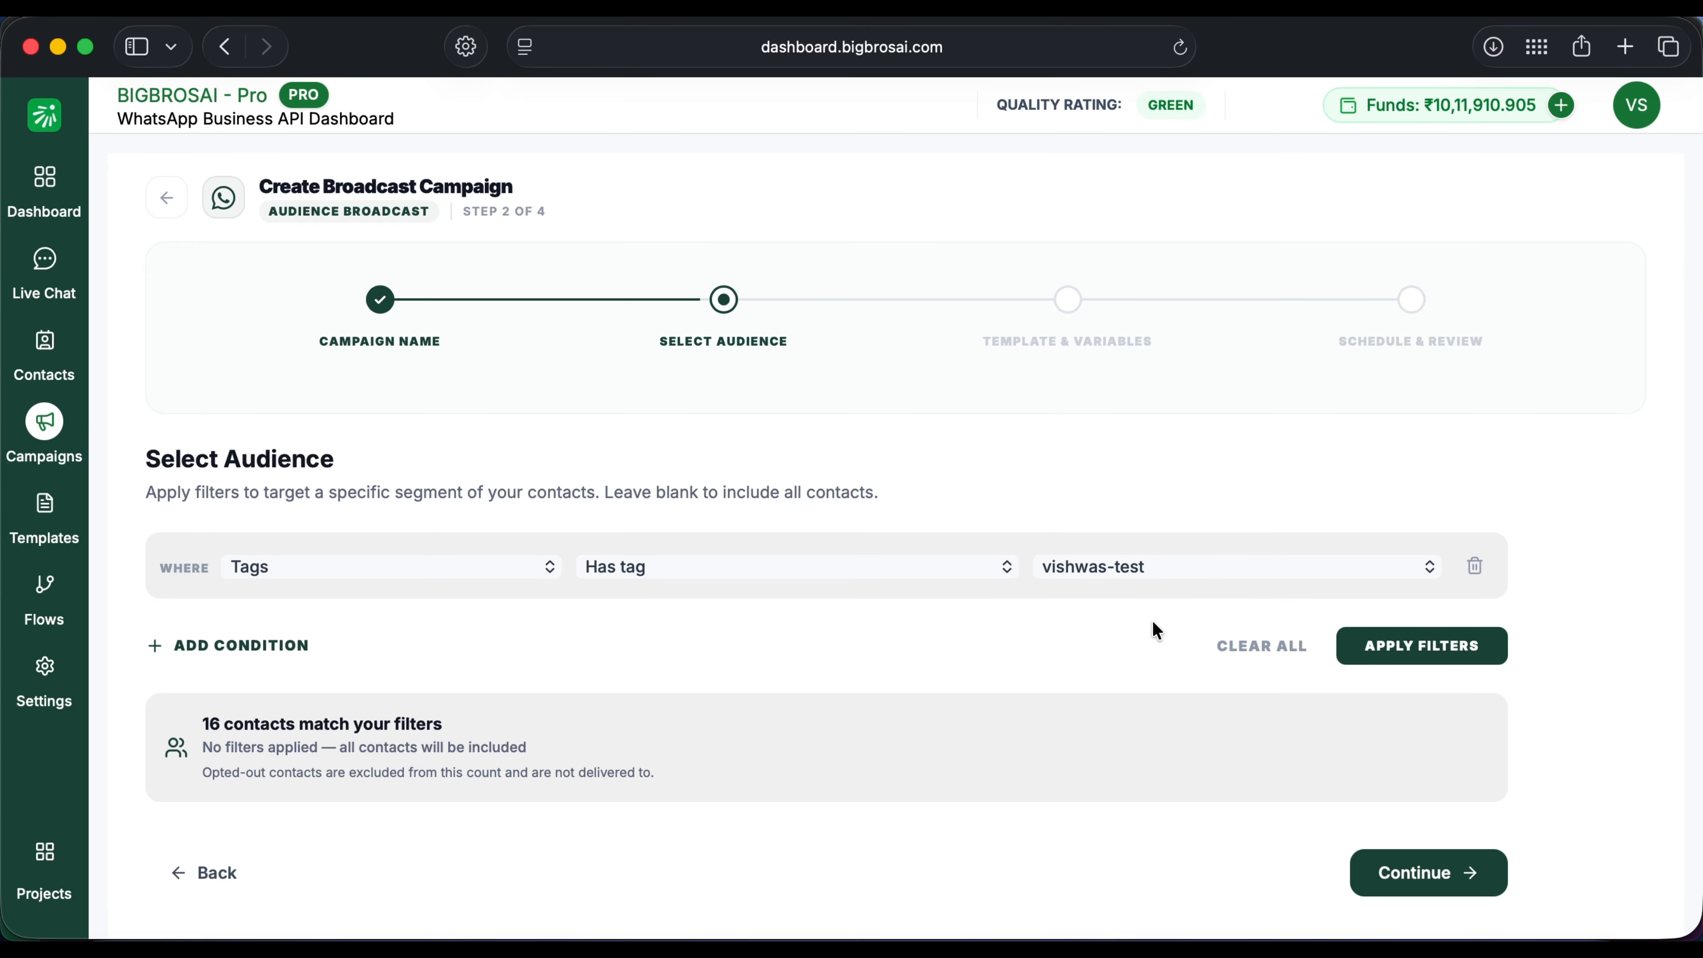
click(1399, 643)
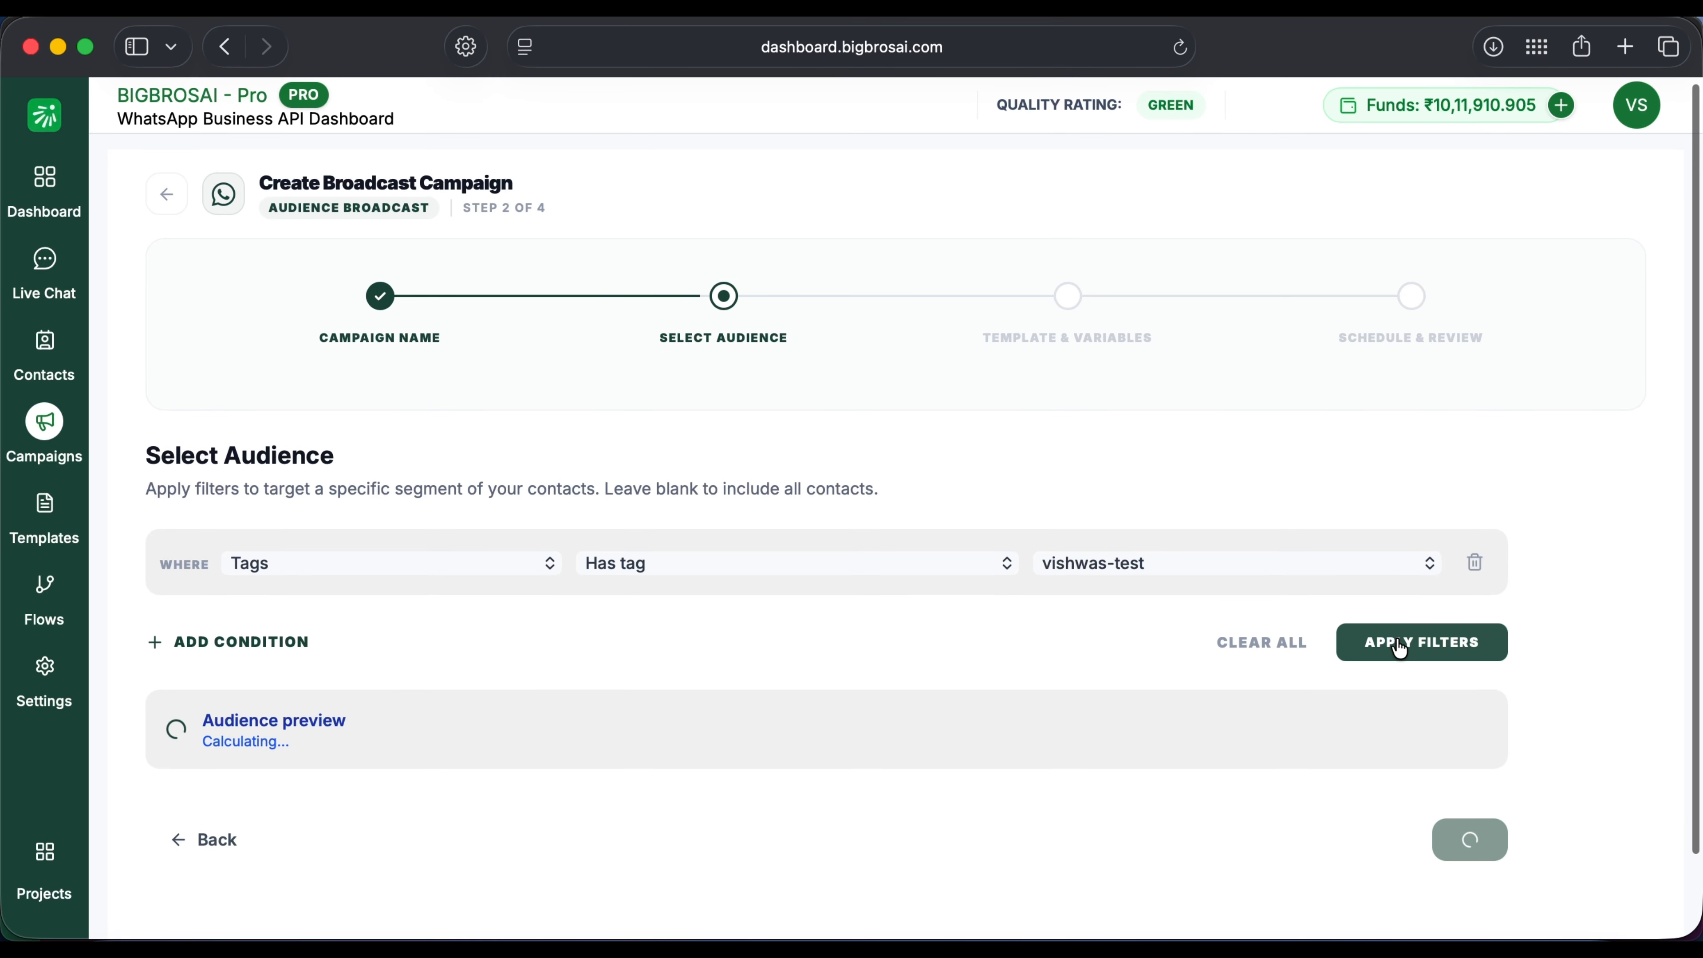
Step: Choose the automation_template_category_changed template for the campaign
click(1416, 869)
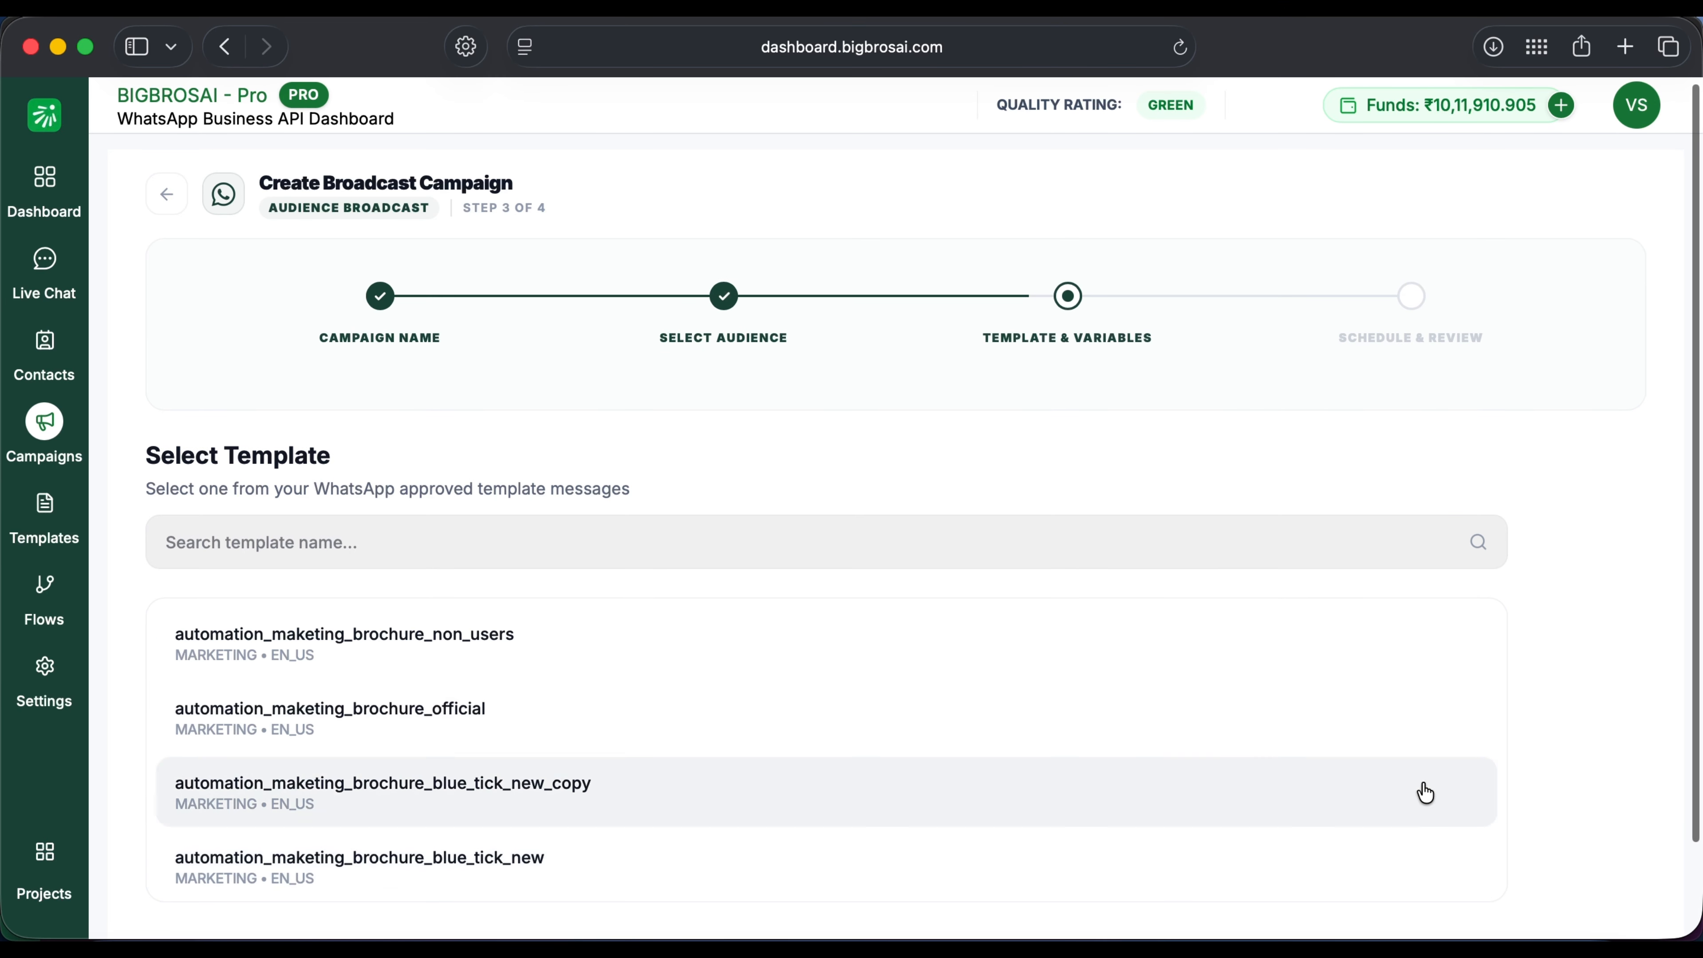
scroll(1039, 673, down, 10)
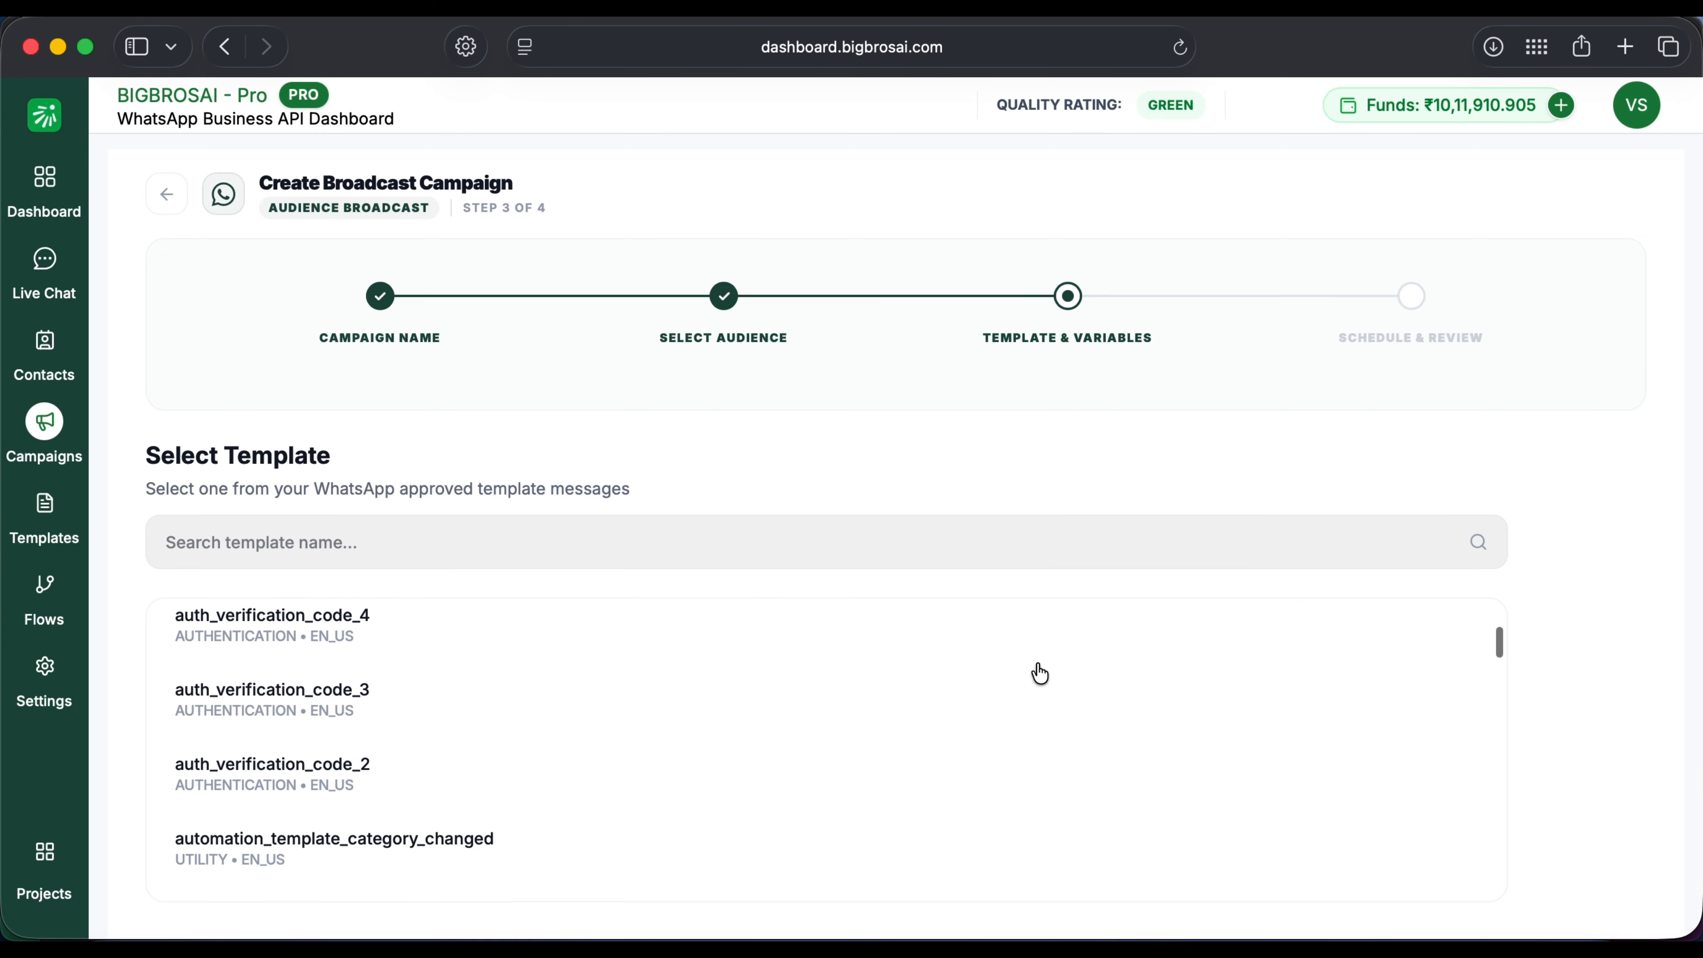
scroll(777, 785, down, 2)
click(745, 779)
scroll(855, 520, down, 3)
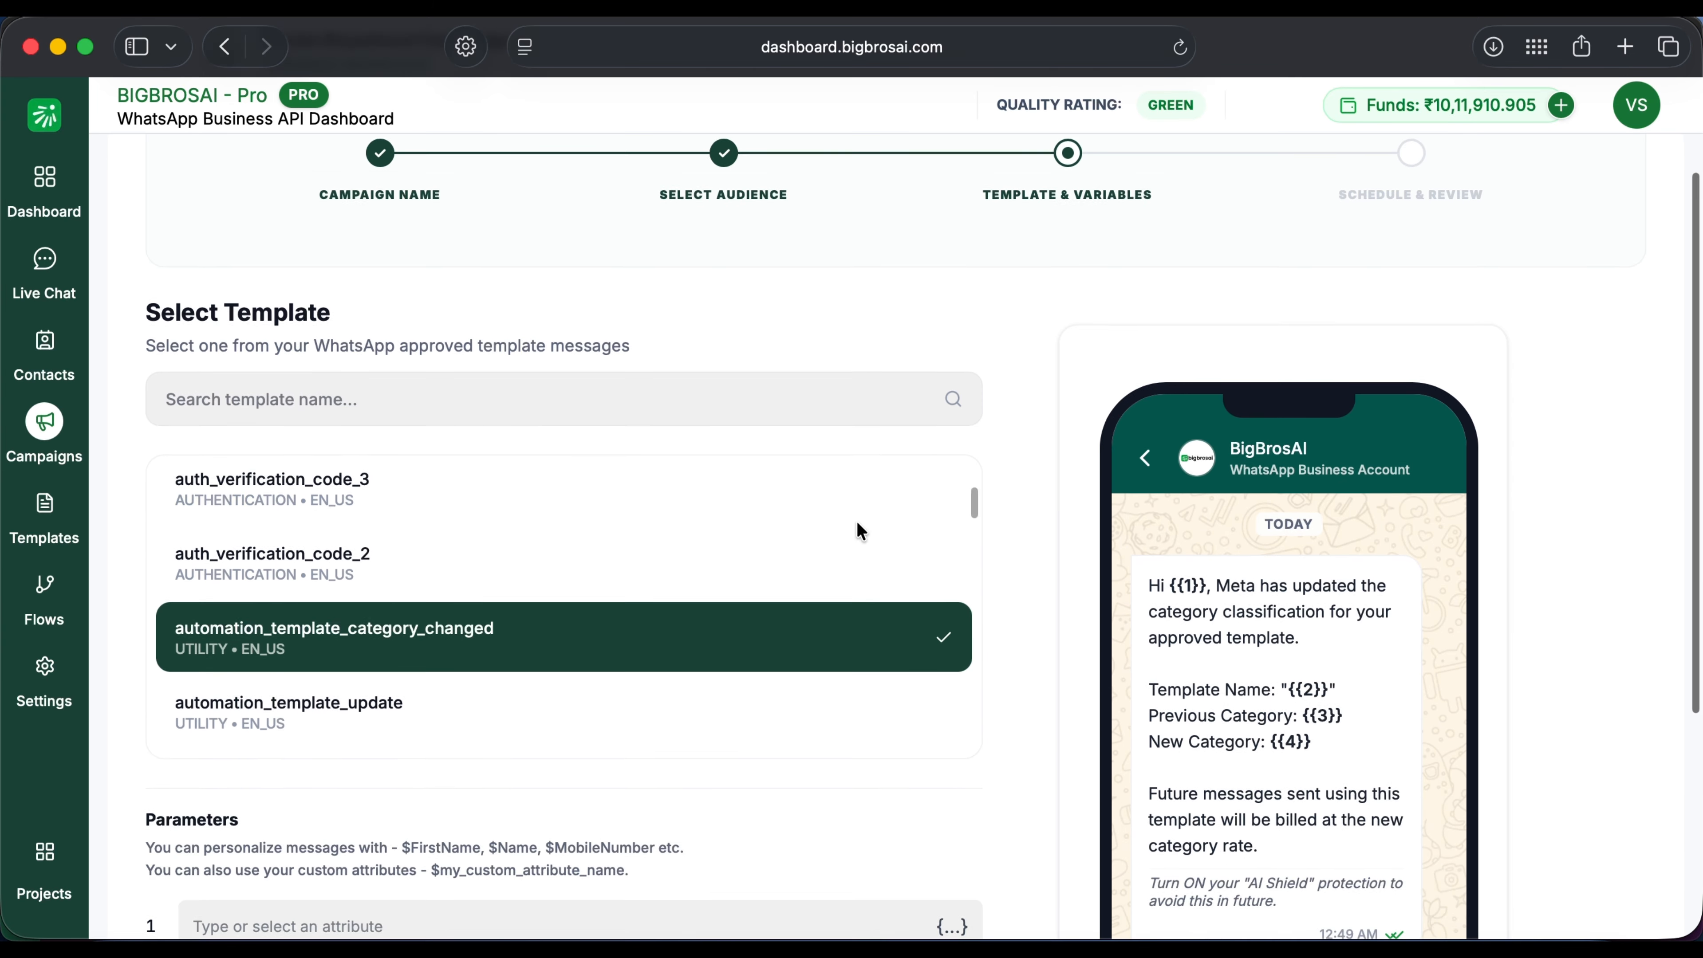
scroll(1041, 481, down, 3)
scroll(443, 599, down, 1)
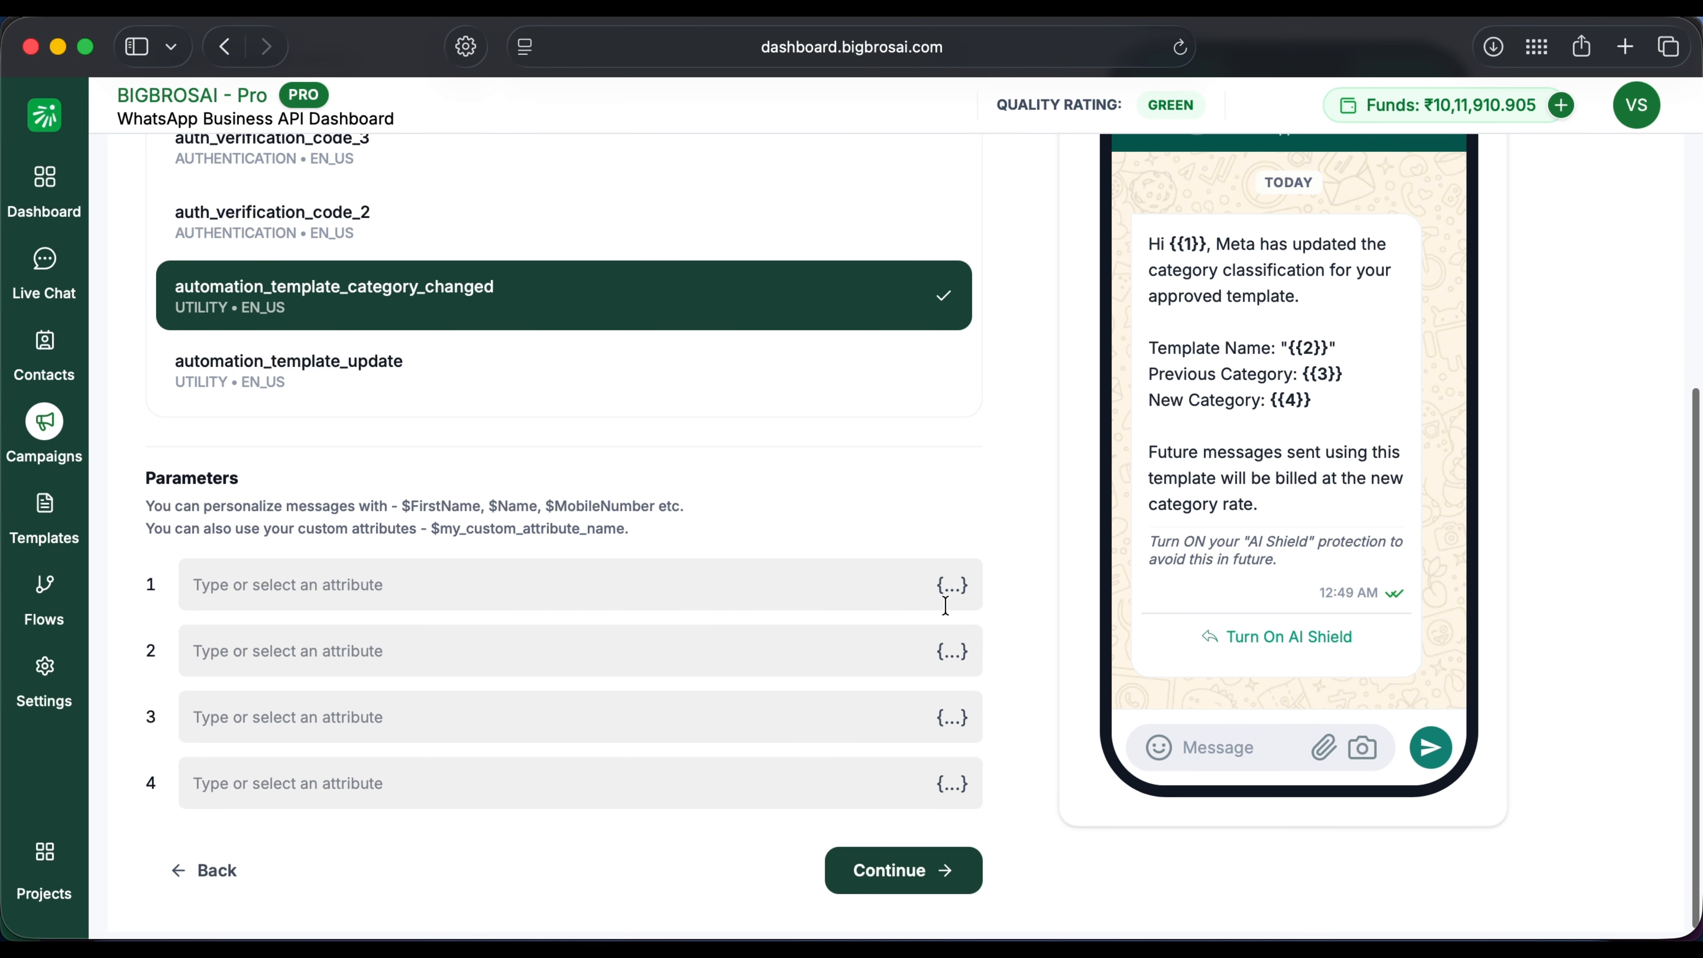
Step: Map variable 1 to $Name with fallback User, fill Meta-1, pending, approved, and continue
click(957, 589)
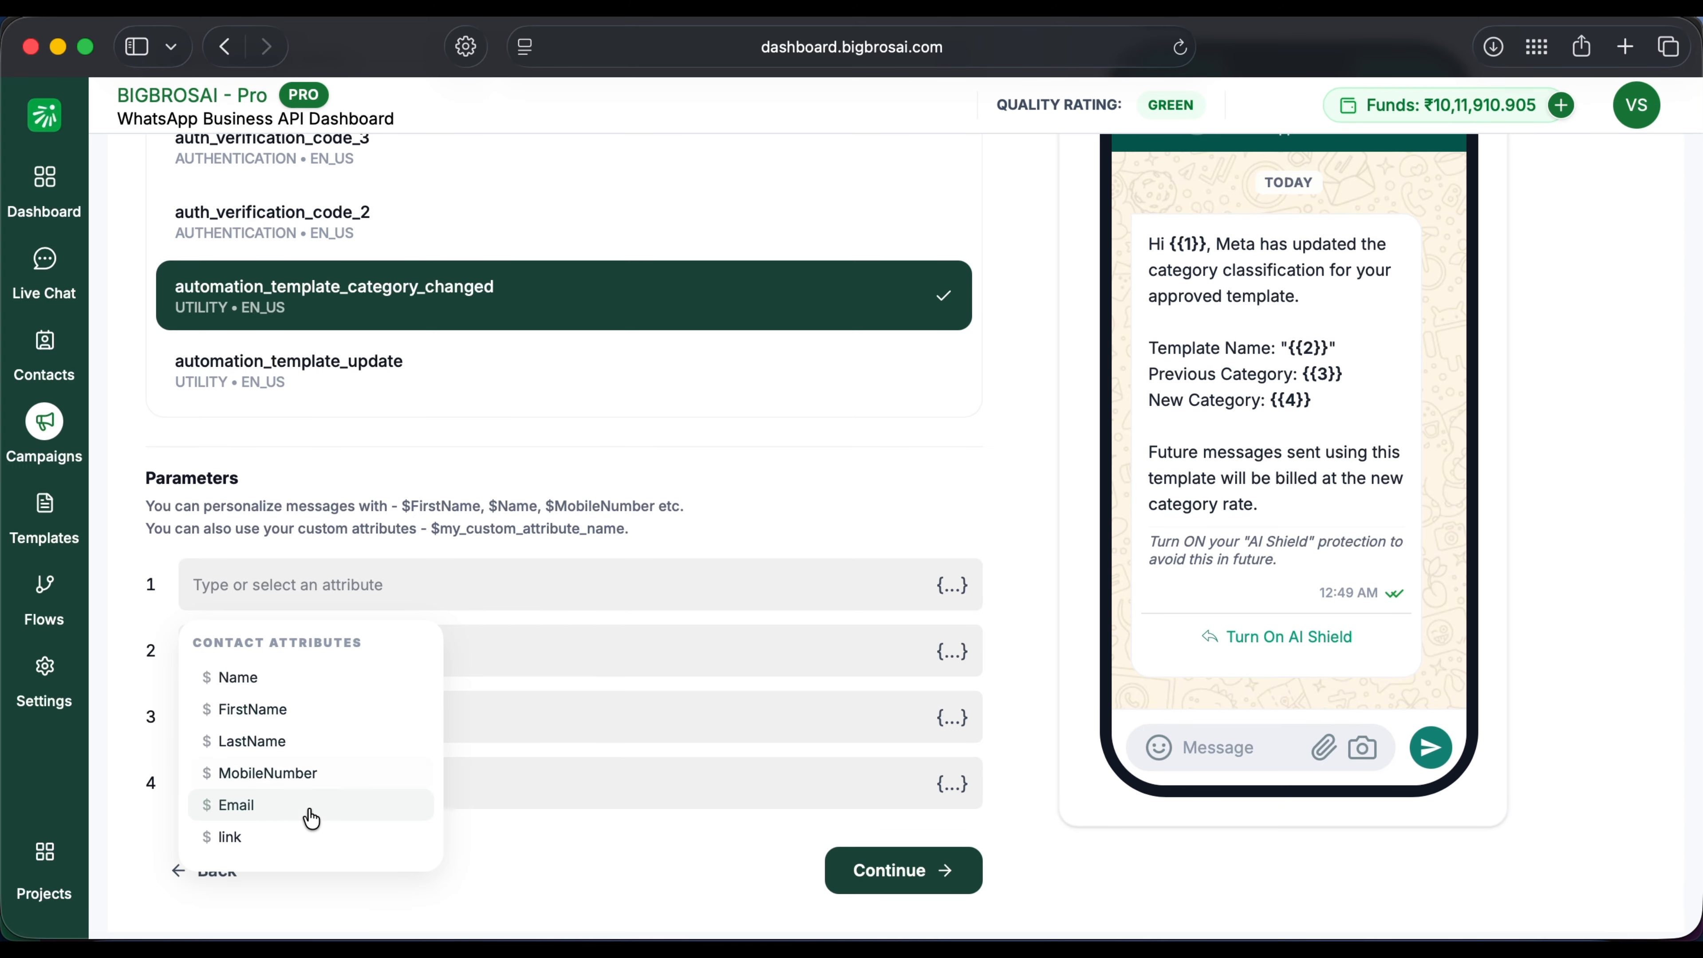
click(302, 679)
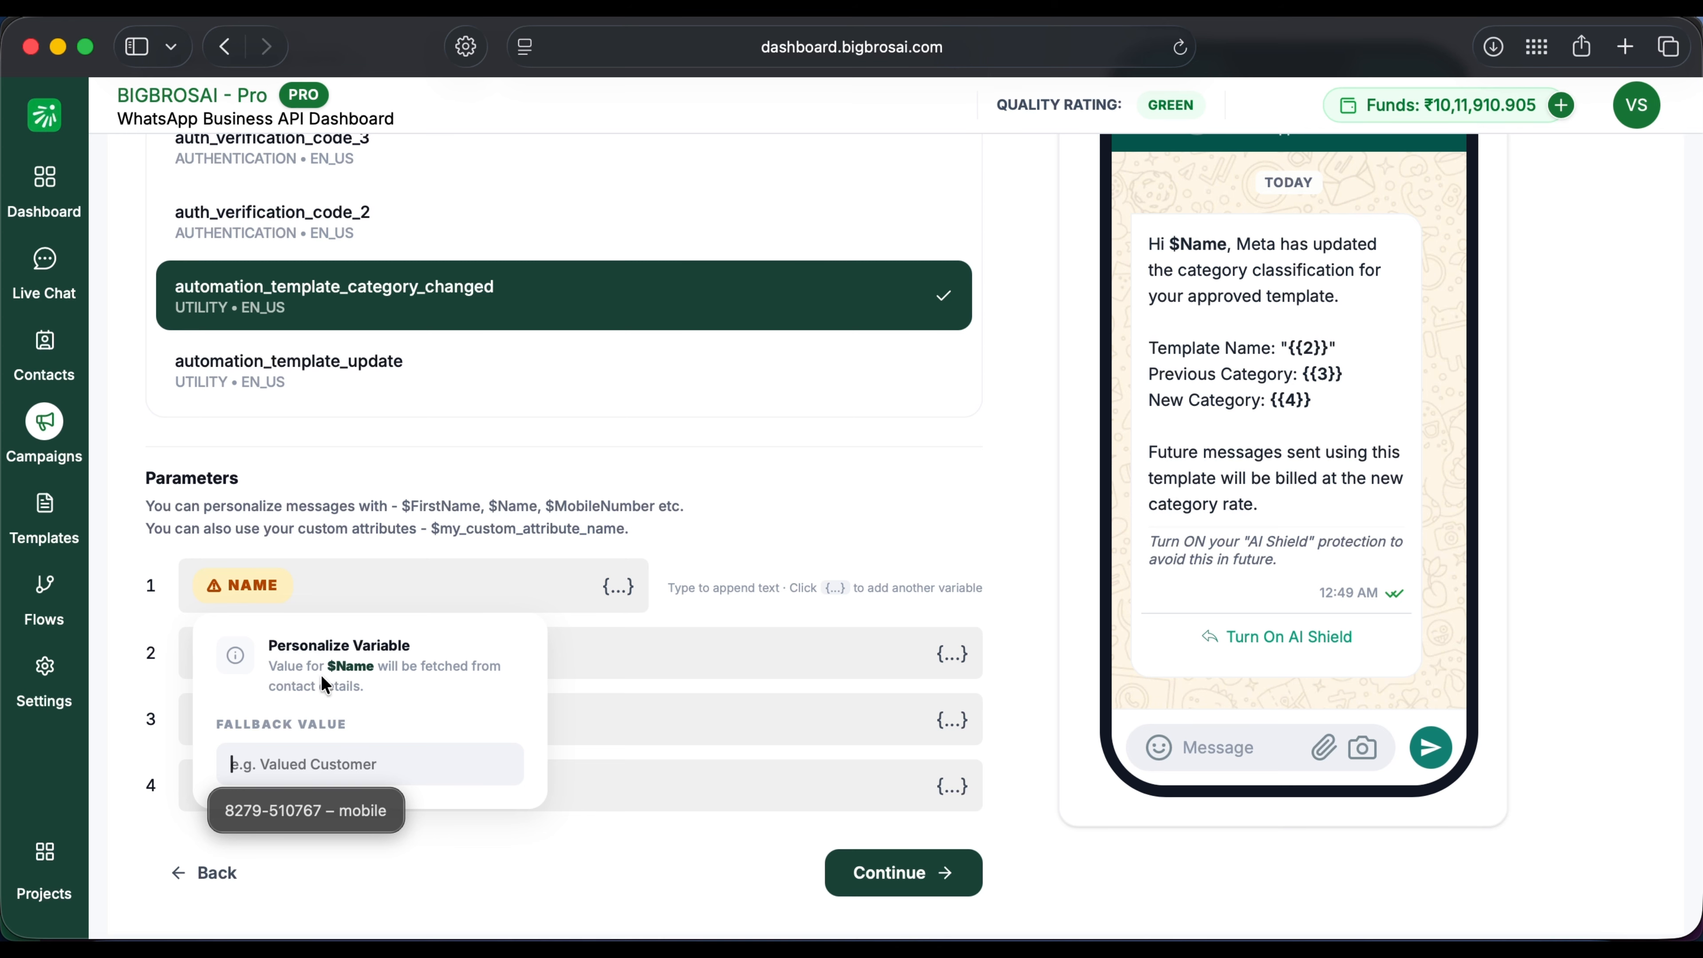
scroll(1321, 421, up, 2)
scroll(1322, 421, down, 1)
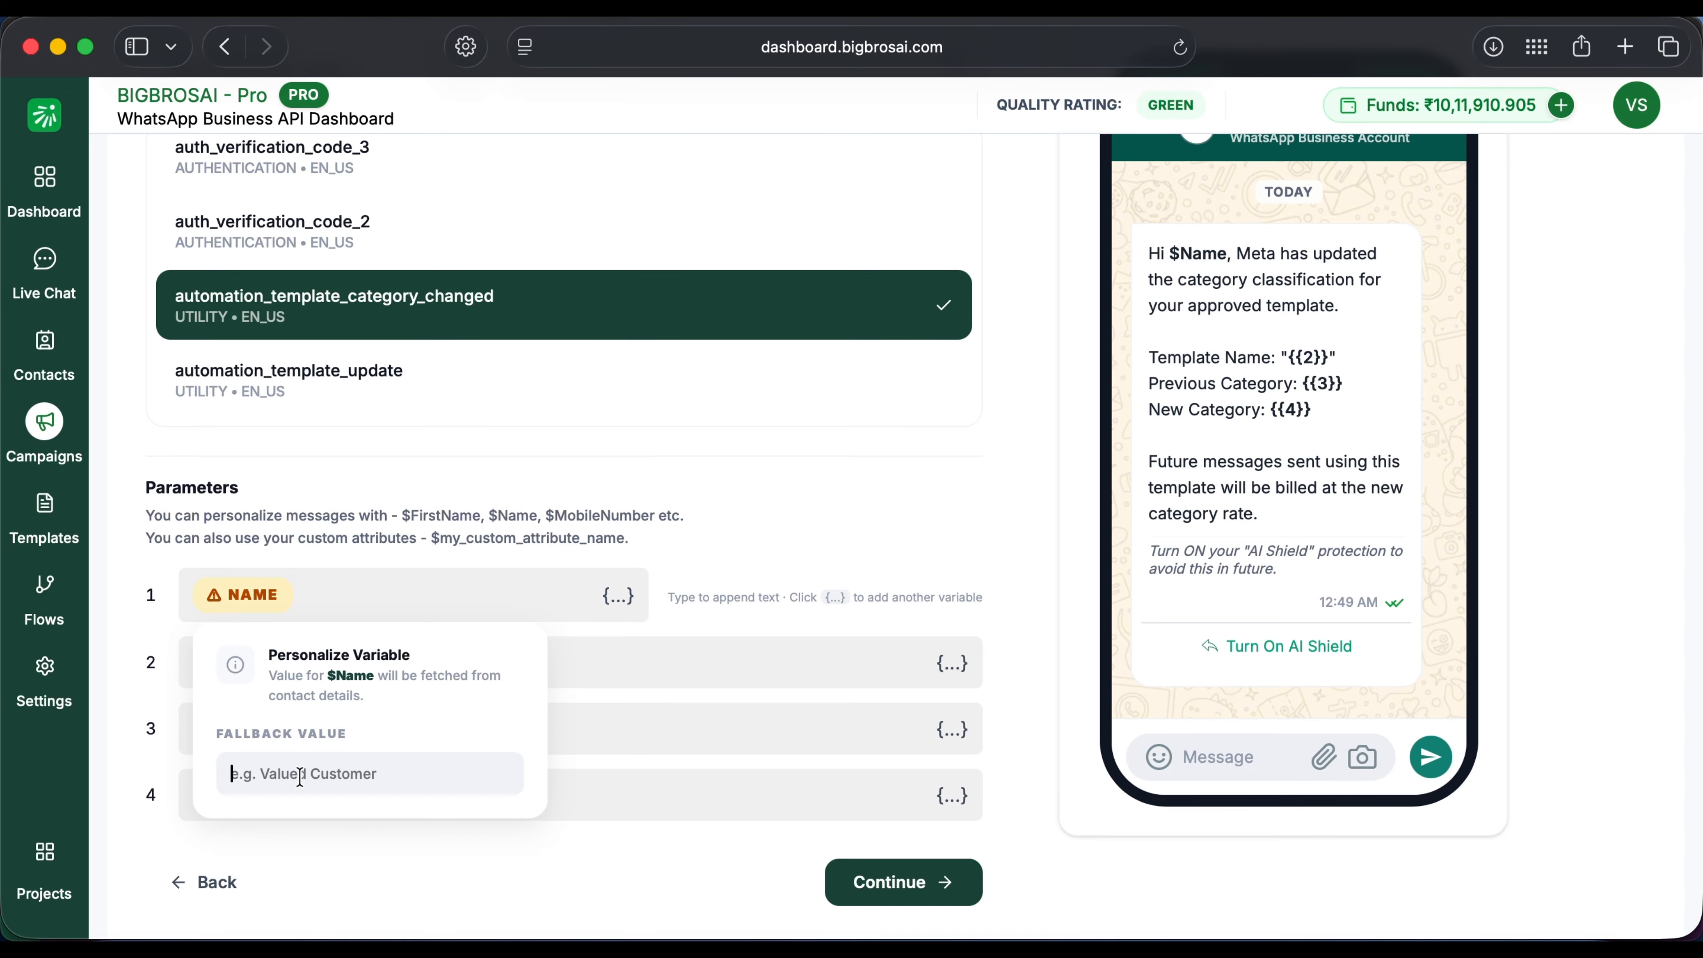
text(u)
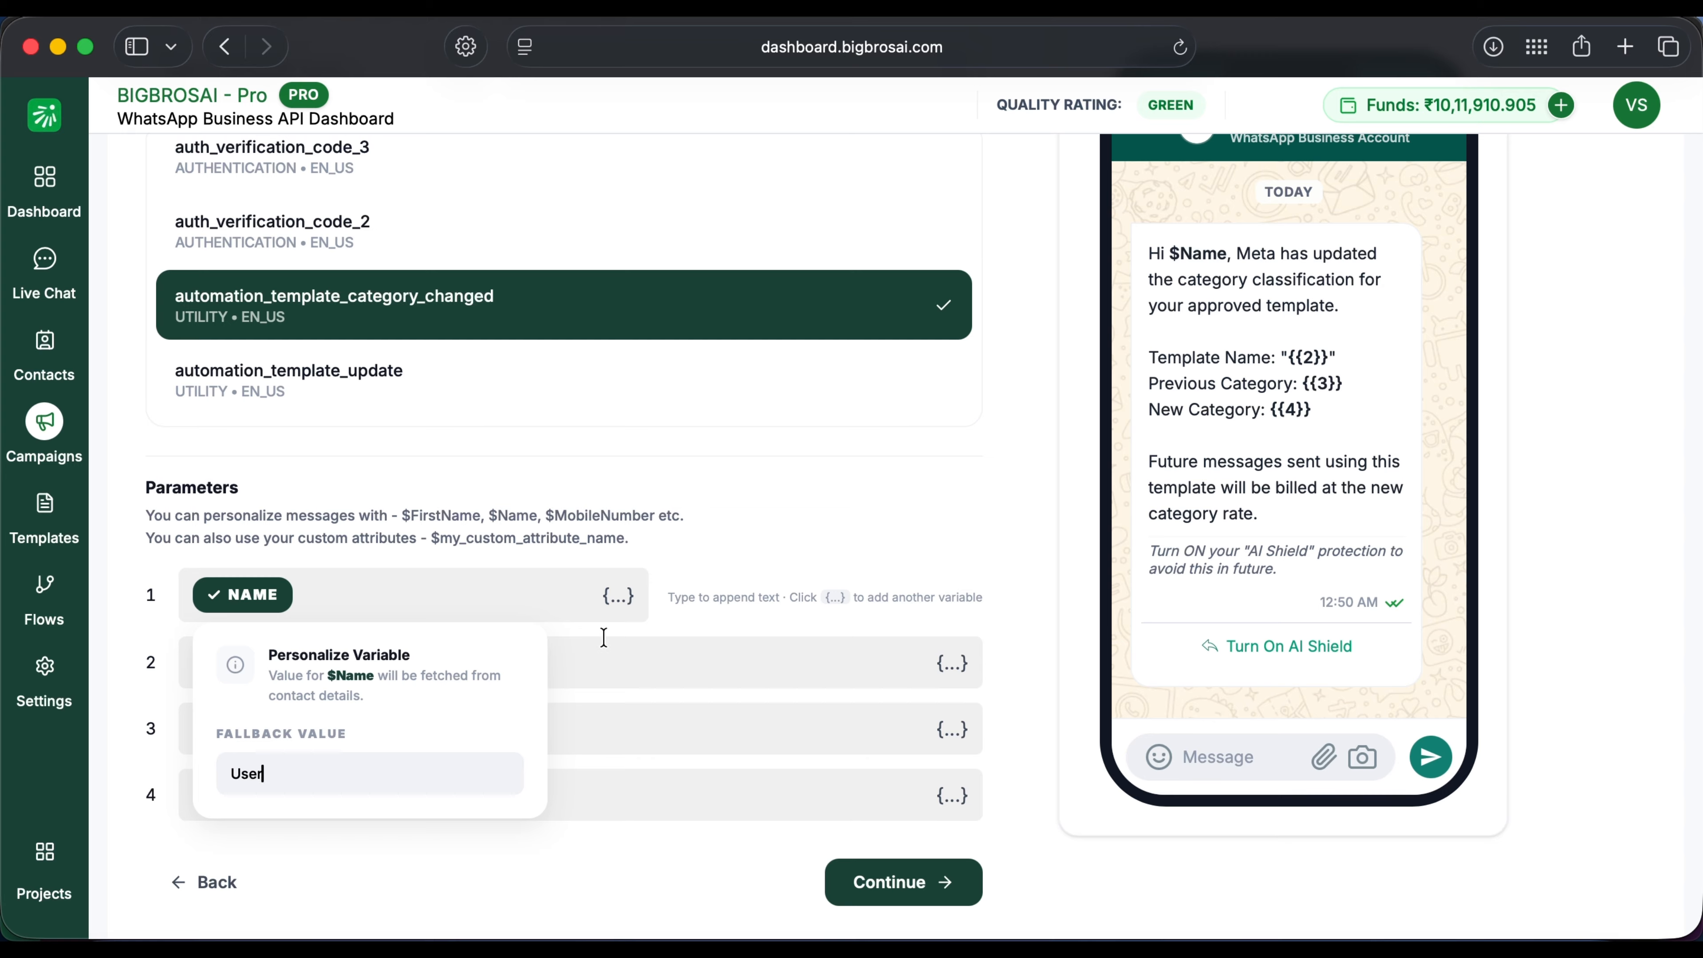
click(786, 577)
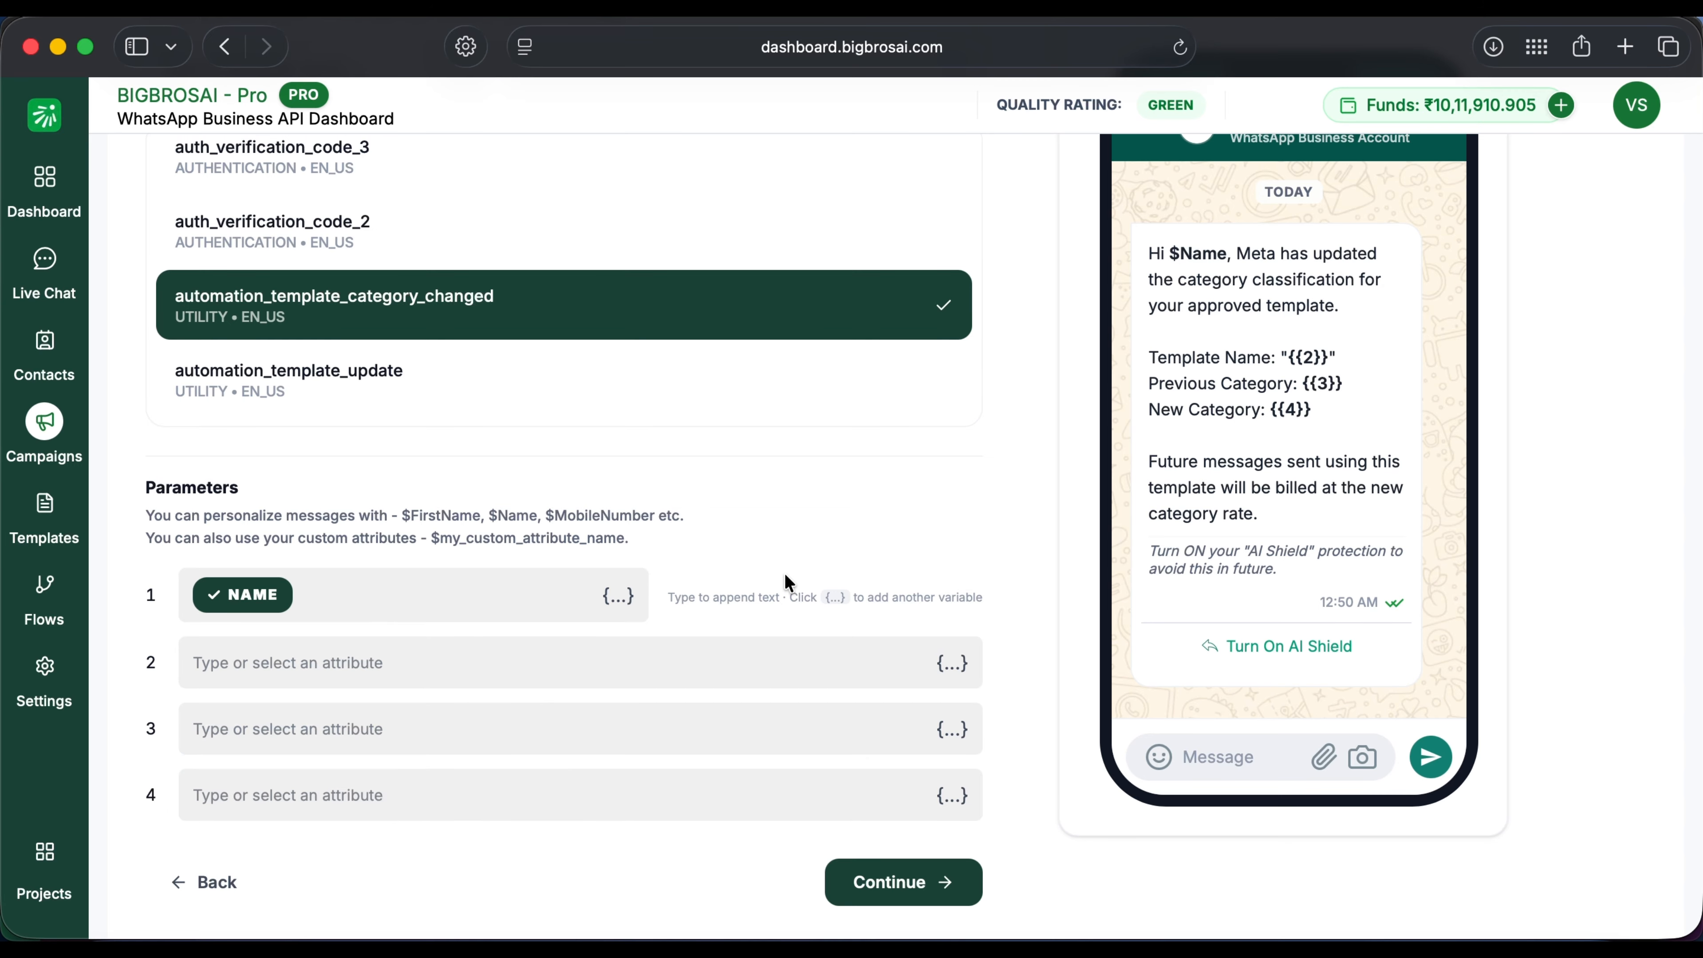
text(Meta-1)
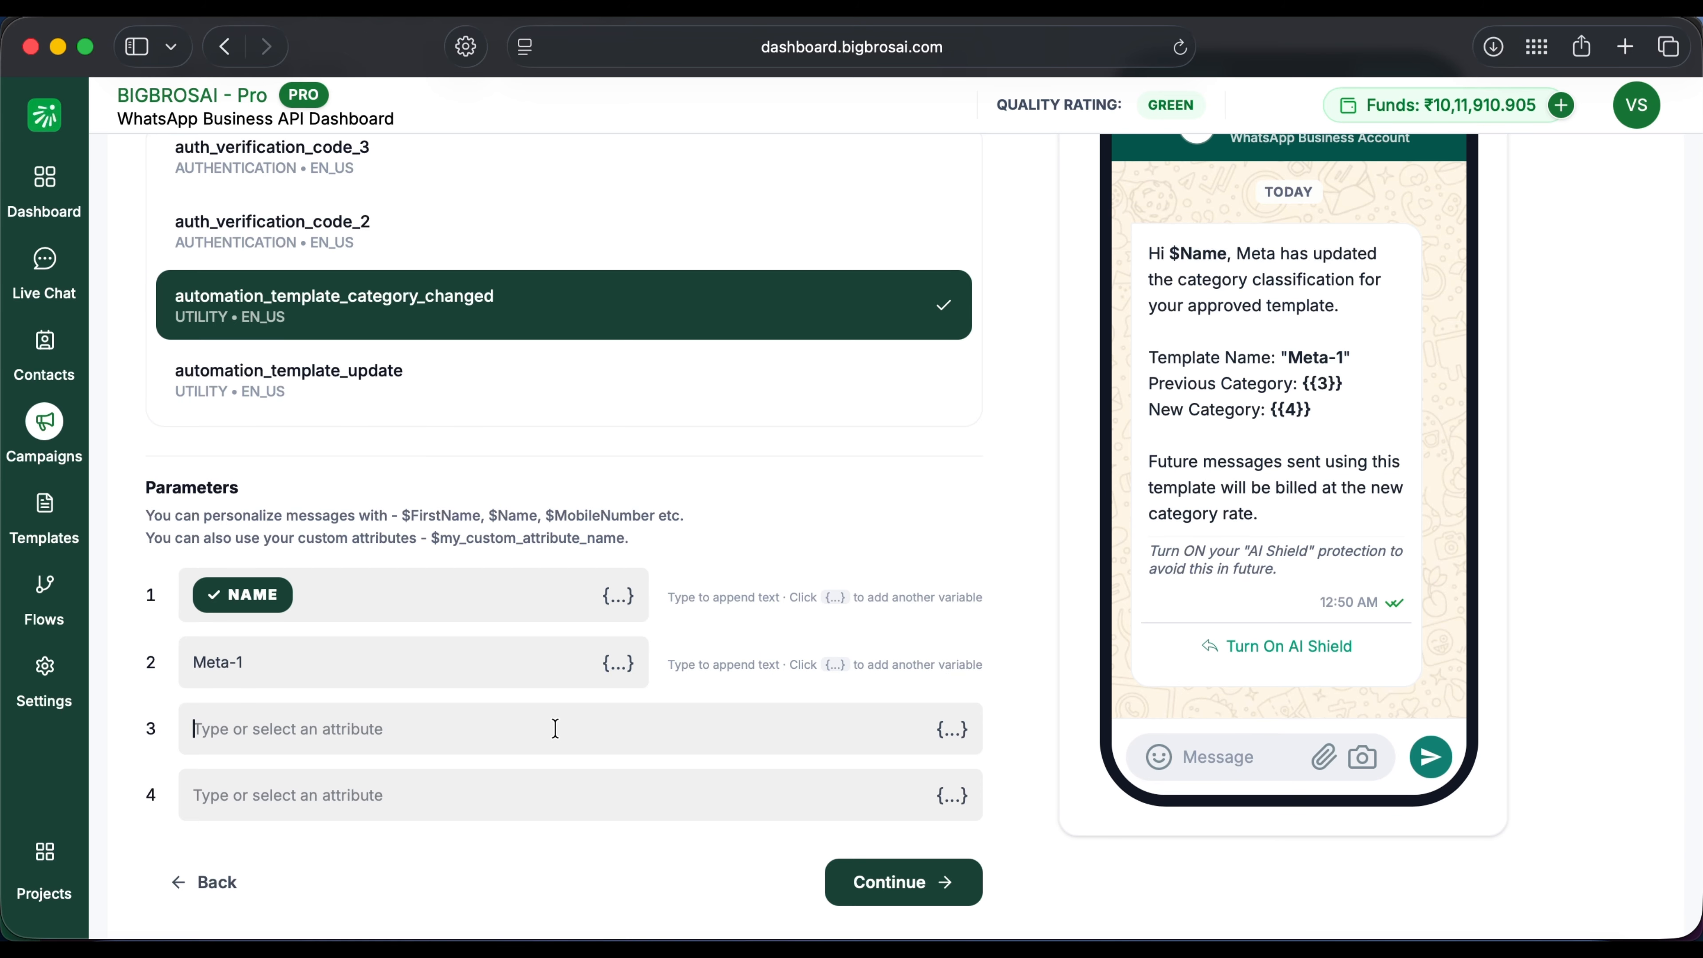
text(pending)
click(510, 795)
text(approved)
click(884, 882)
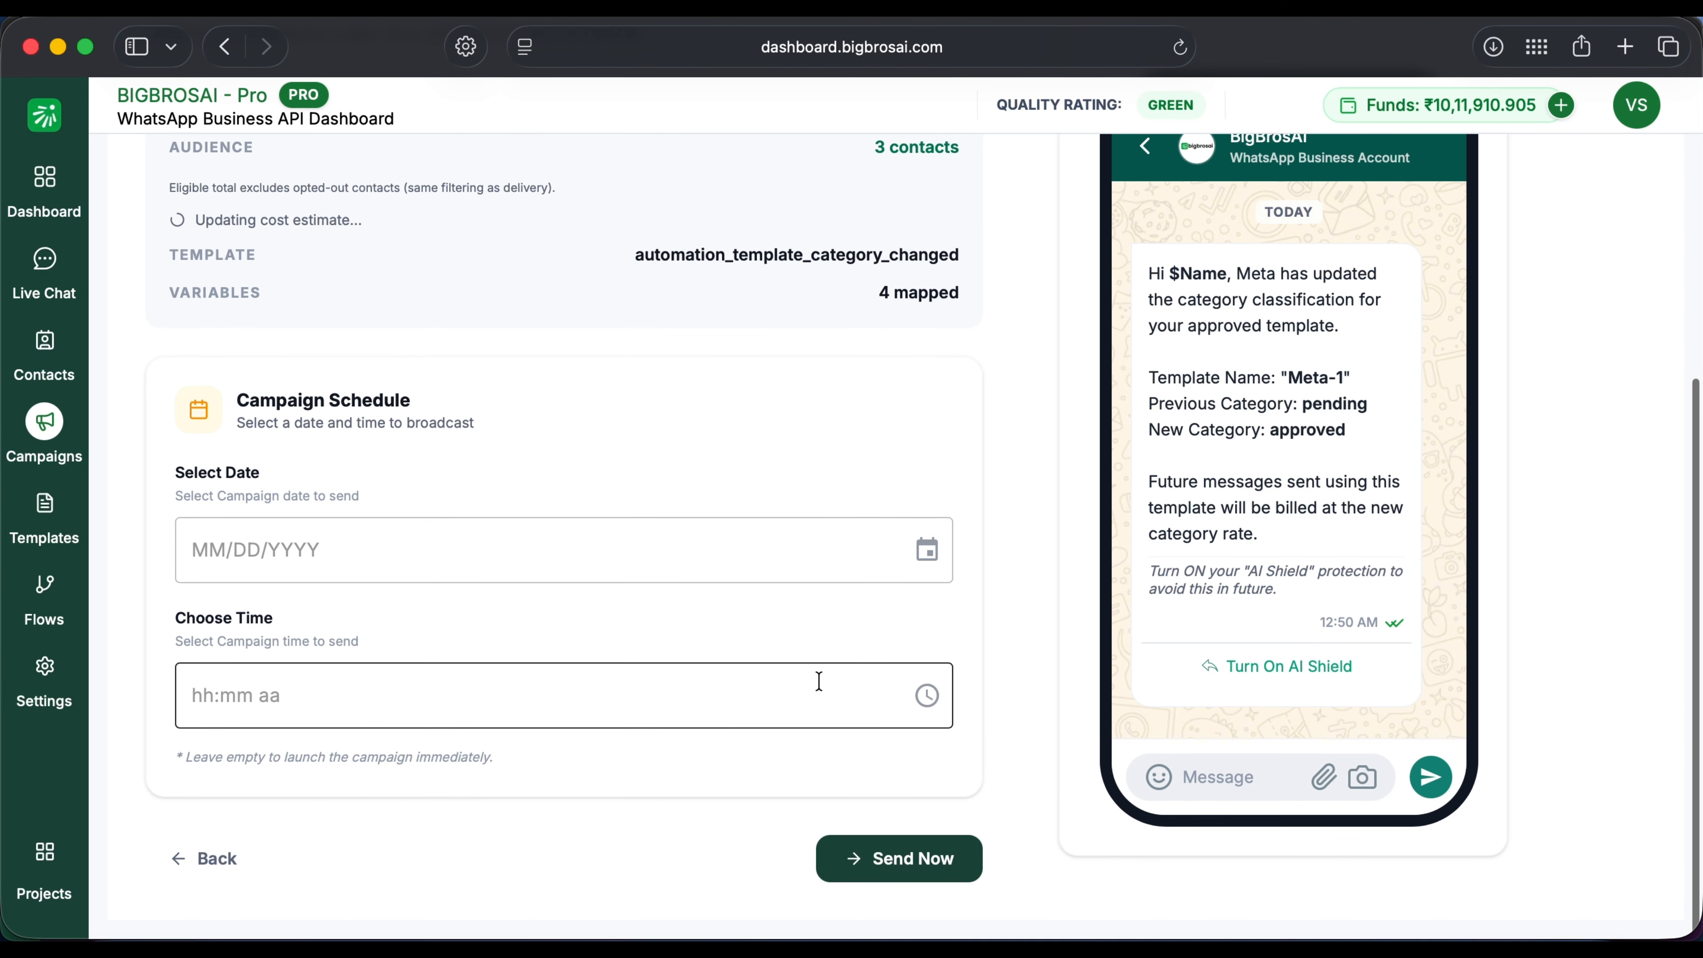
Step: Leave the send date unscheduled and send the broadcast campaign immediately
scroll(818, 681, up, 5)
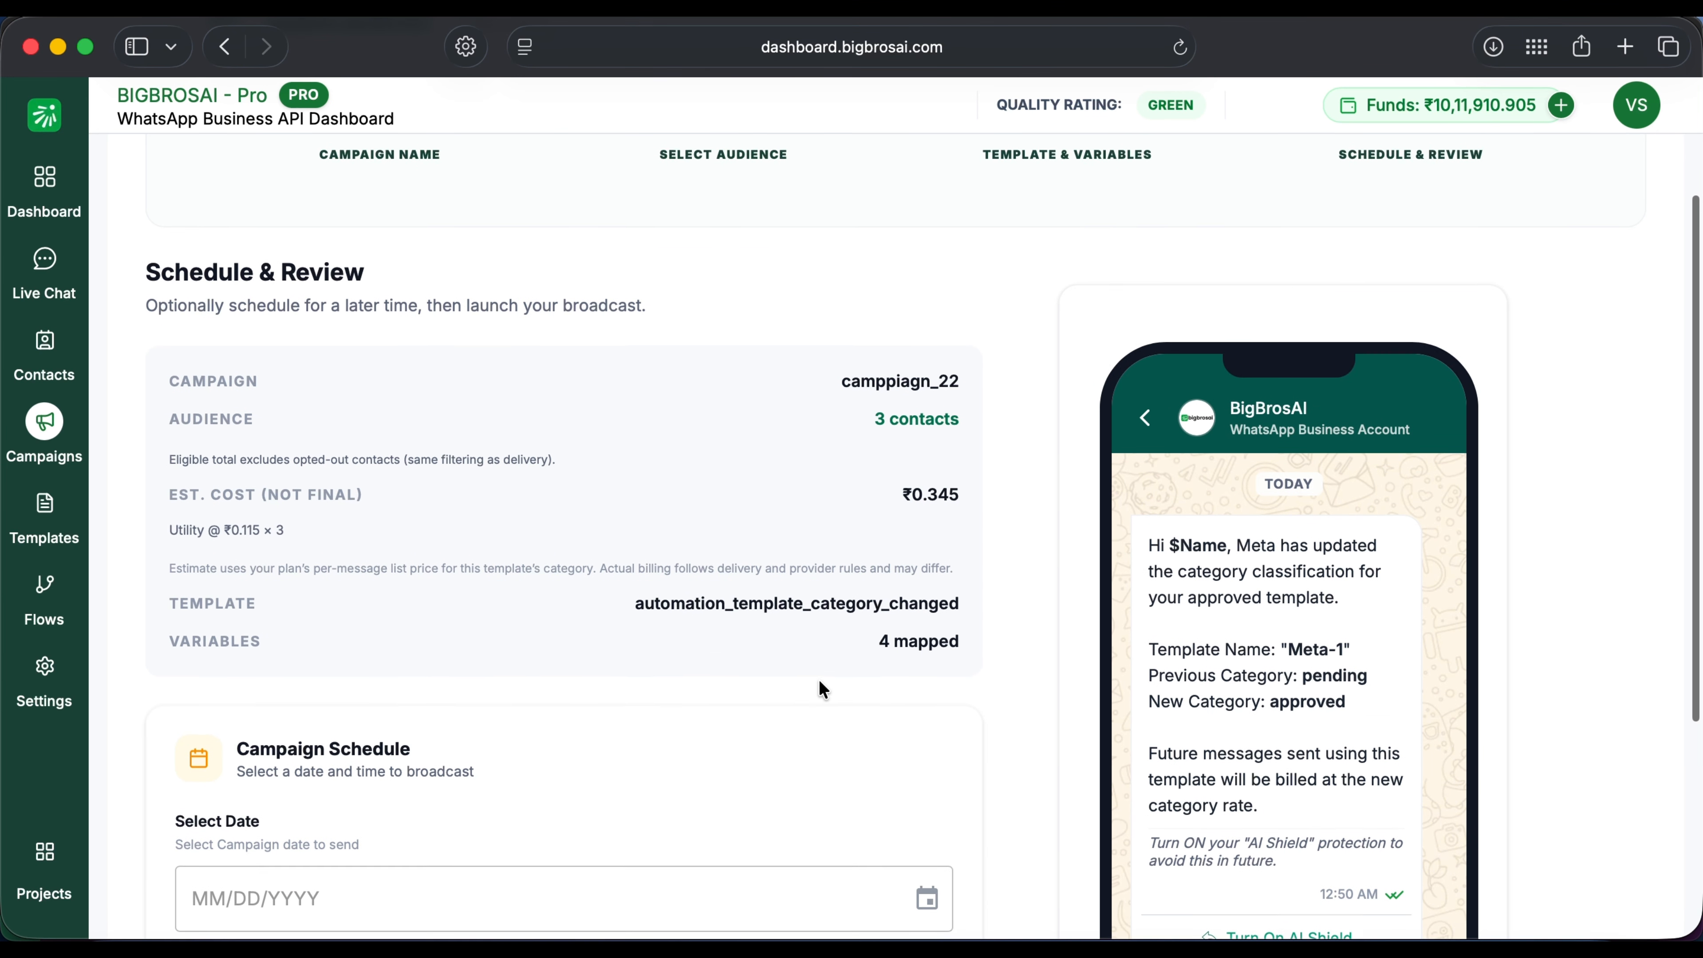
scroll(818, 678, down, 3)
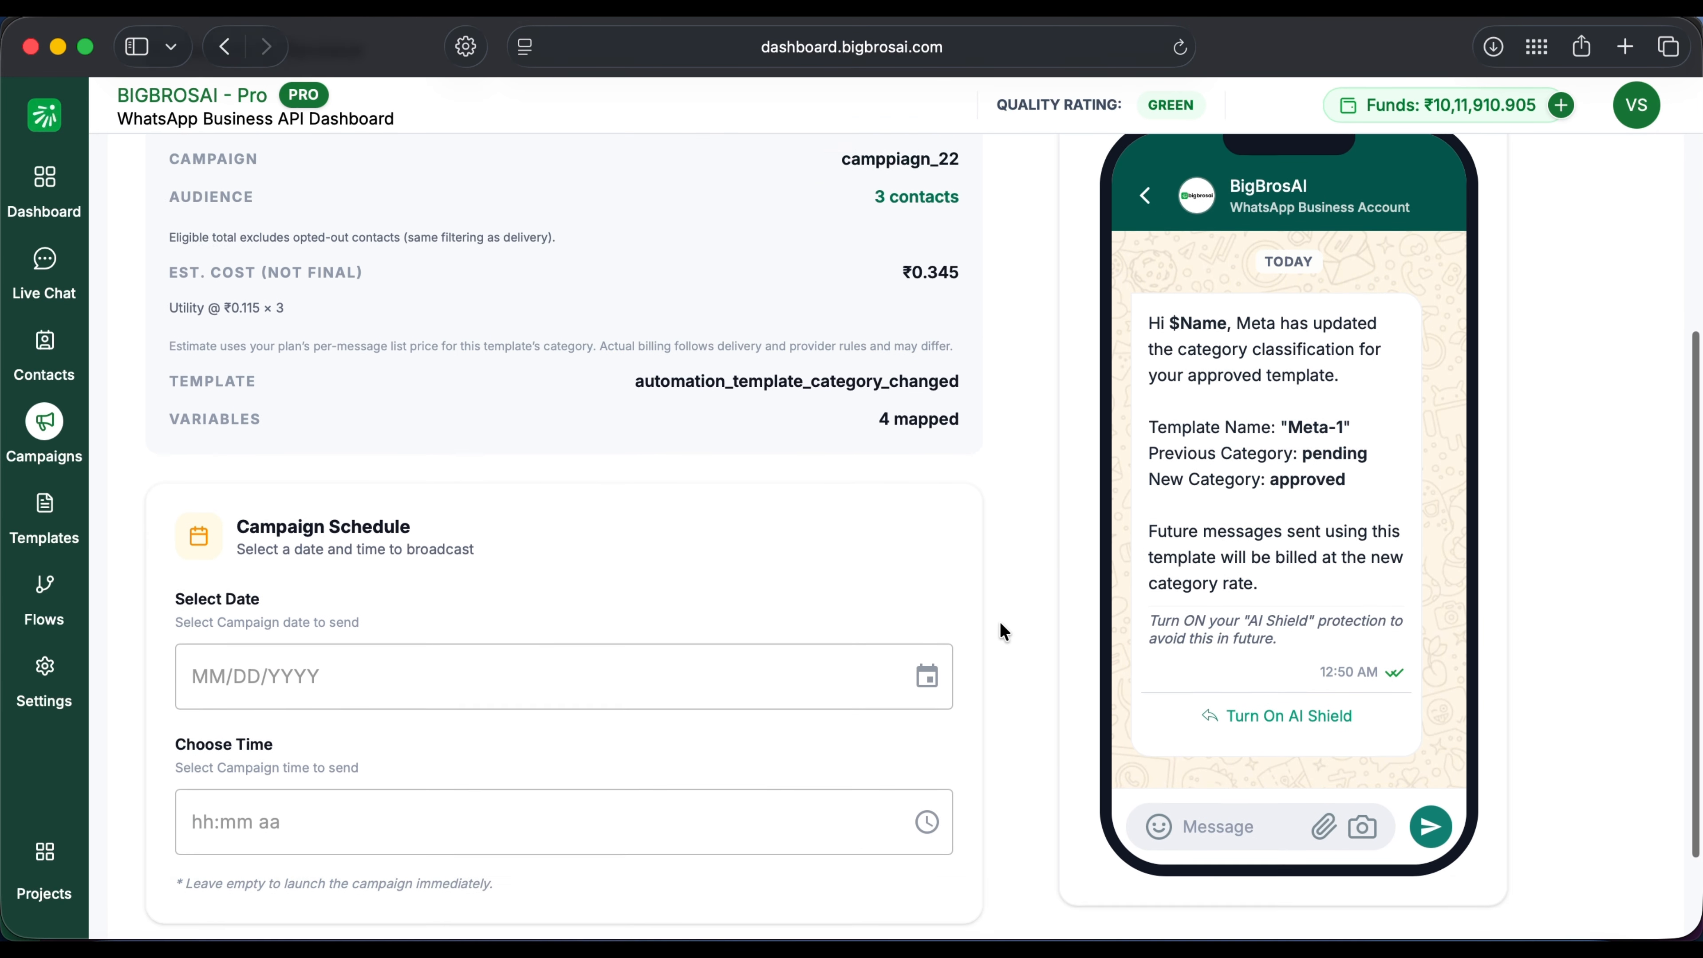
scroll(1000, 624, up, 2)
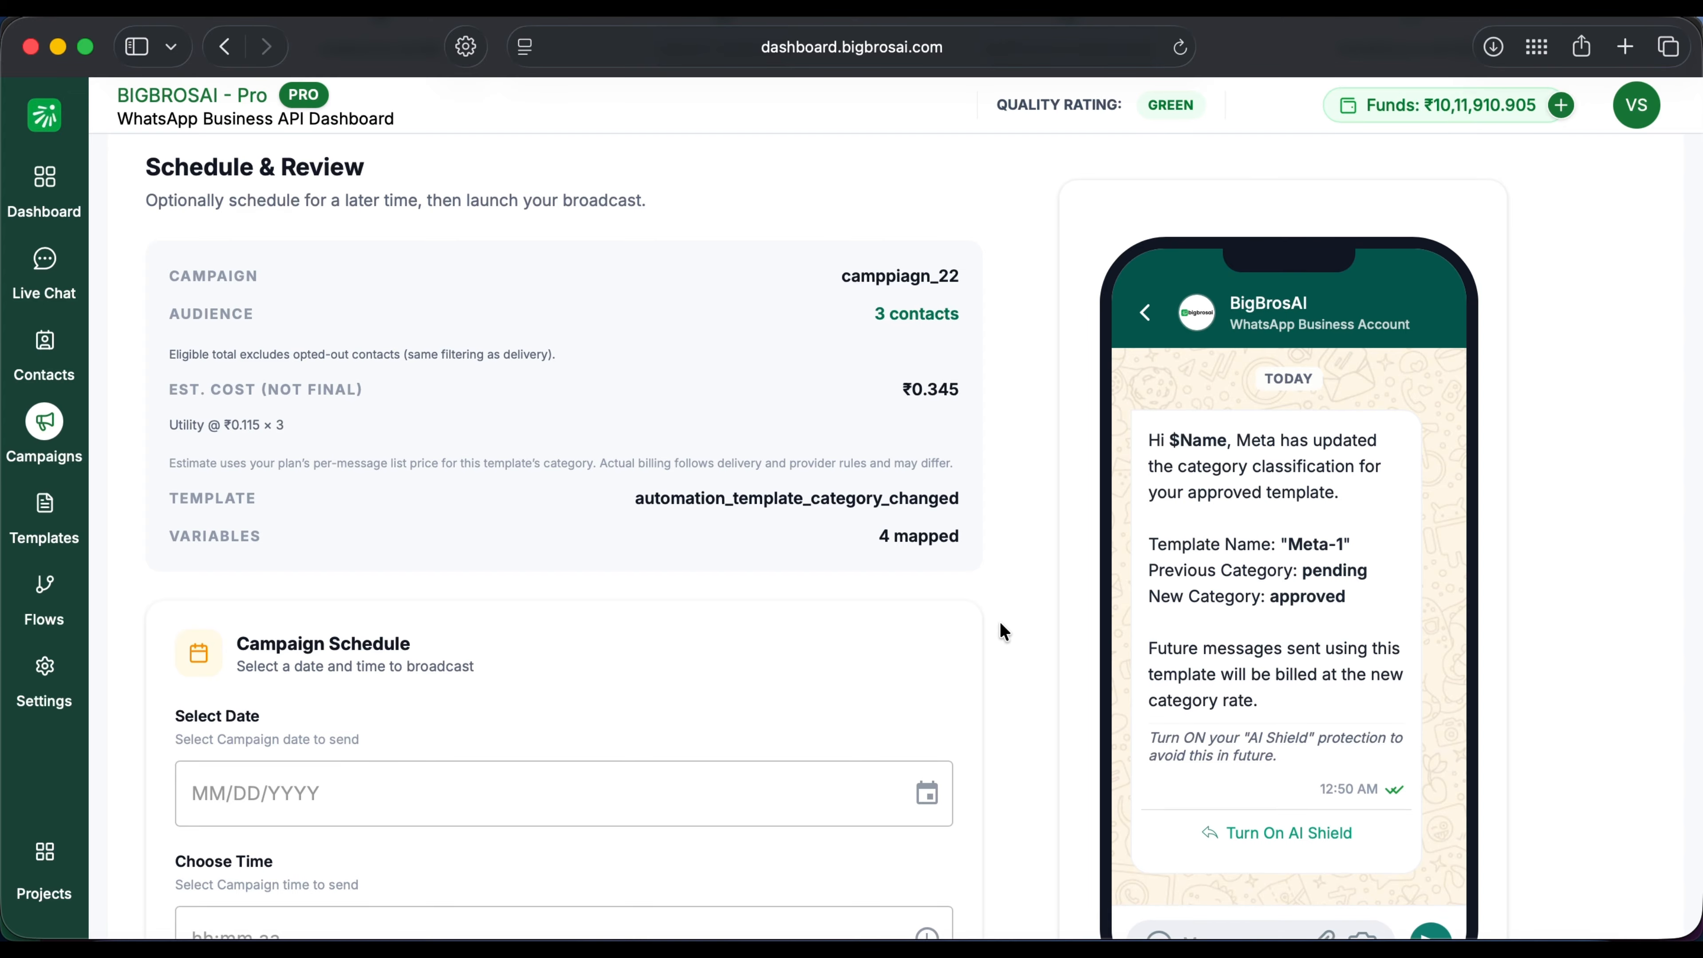
scroll(999, 632, down, 5)
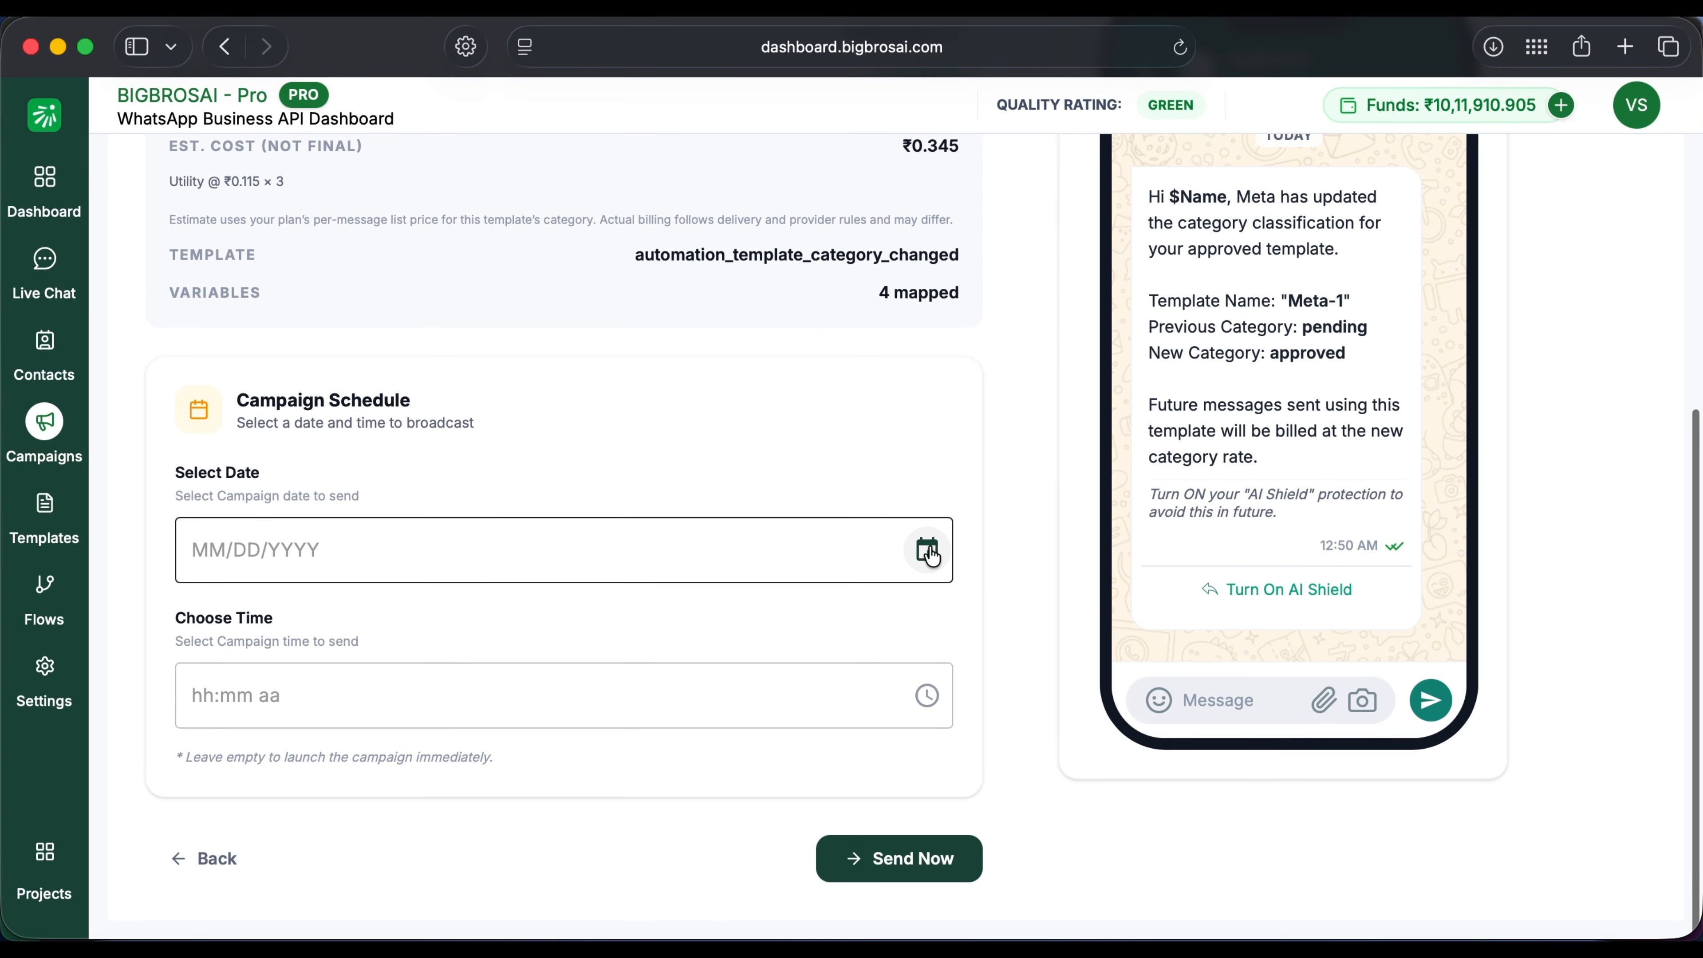
click(929, 552)
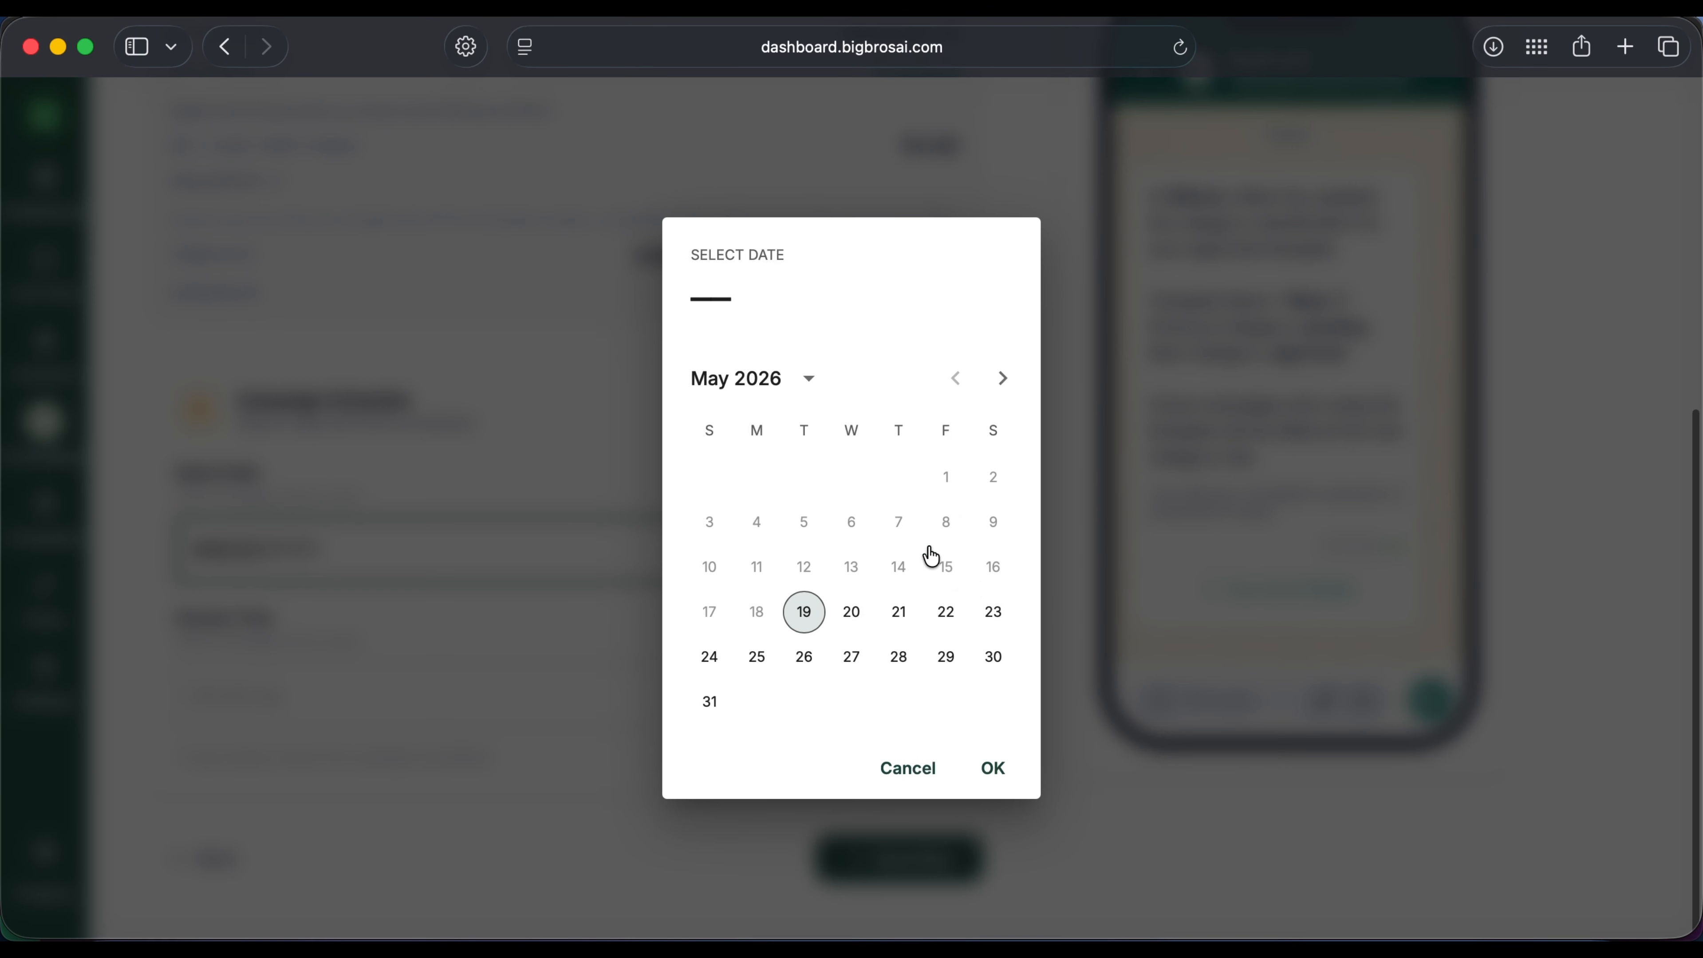
click(938, 779)
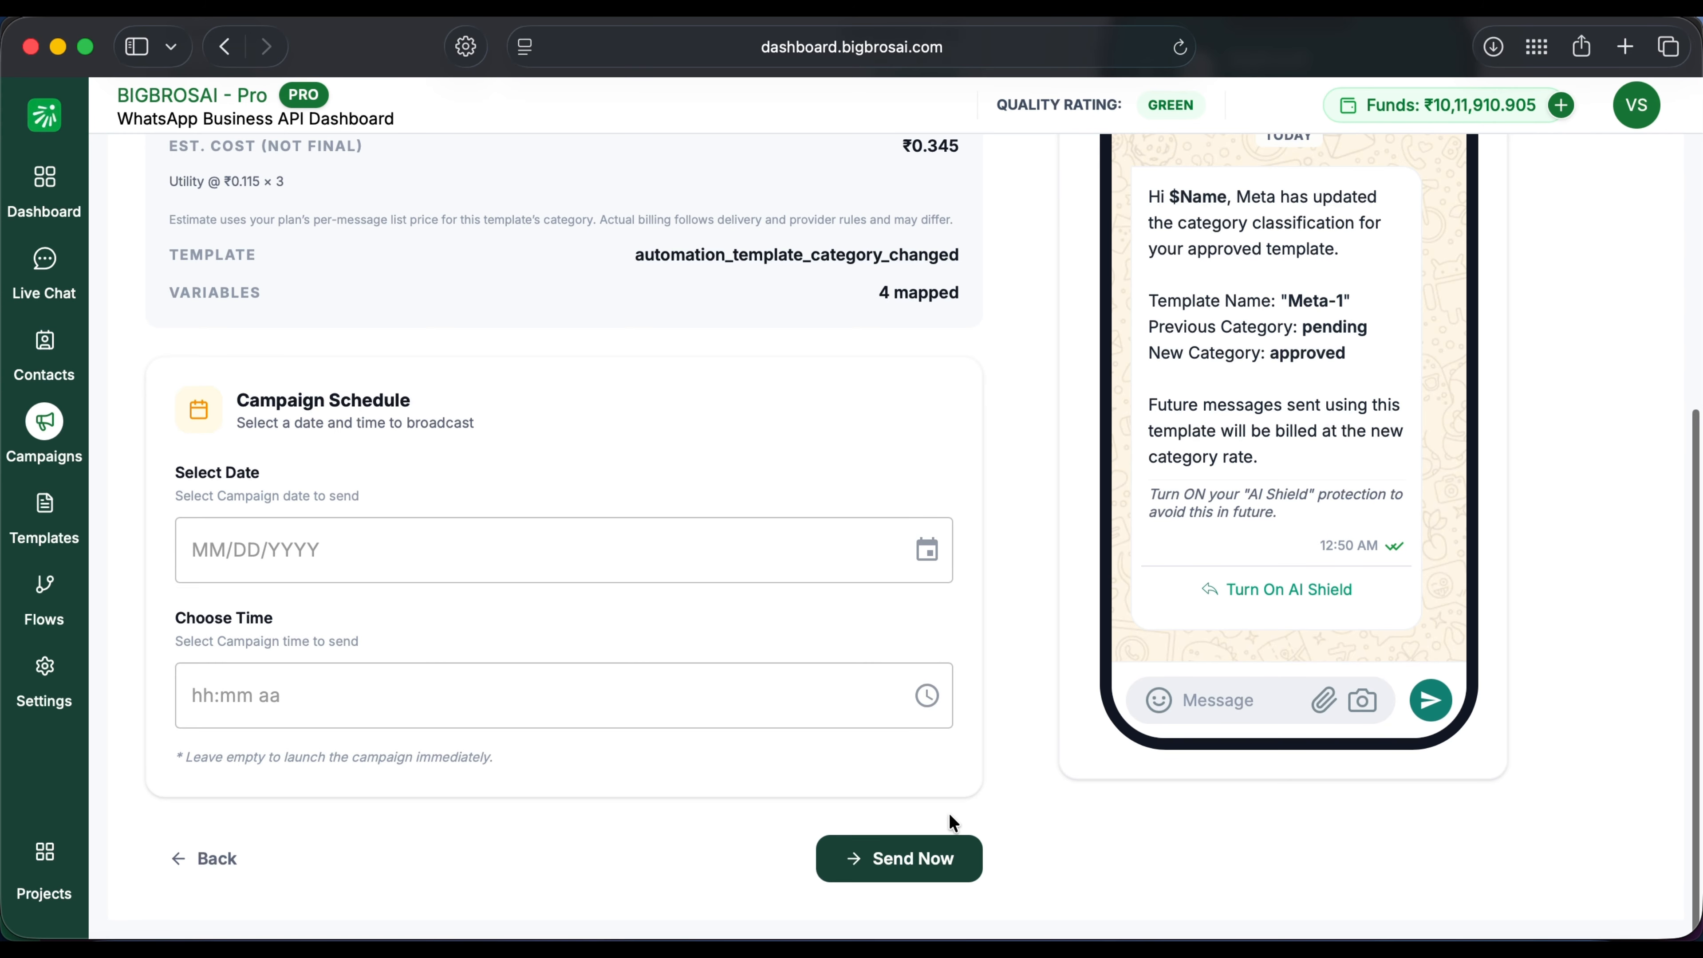
click(937, 872)
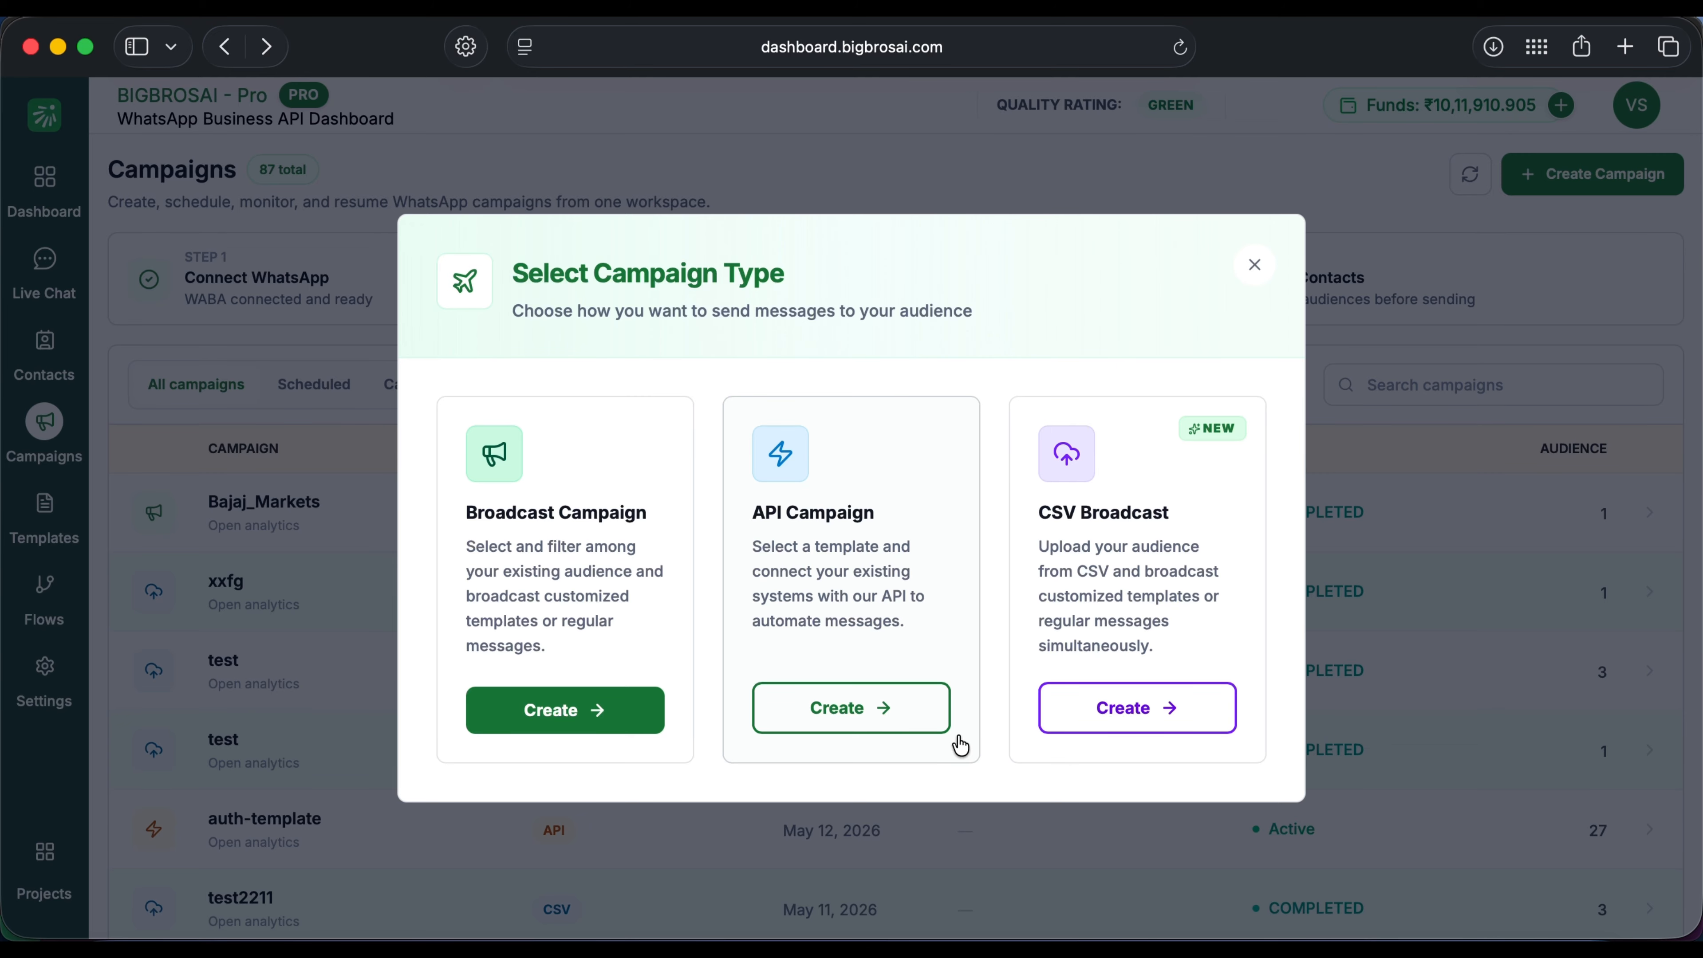
Step: Create 'API Campaign 2' using auth_verification_code_5 and set it live
click(850, 714)
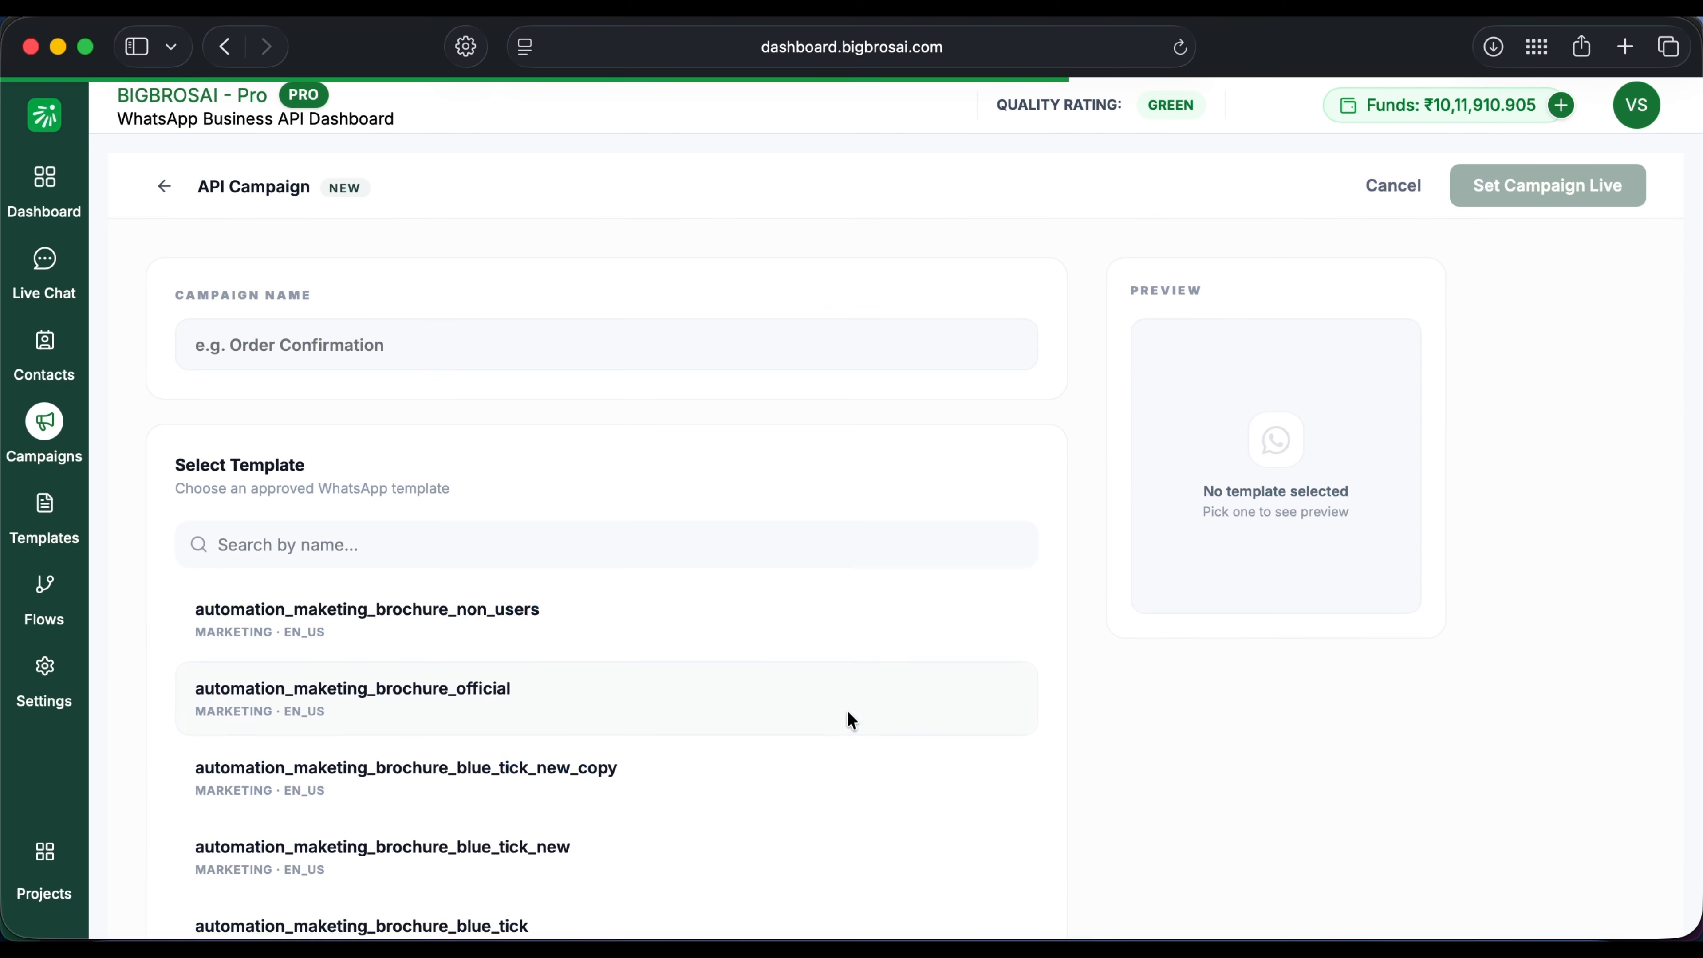
click(528, 343)
text(API Campaign 2)
scroll(530, 644, down, 3)
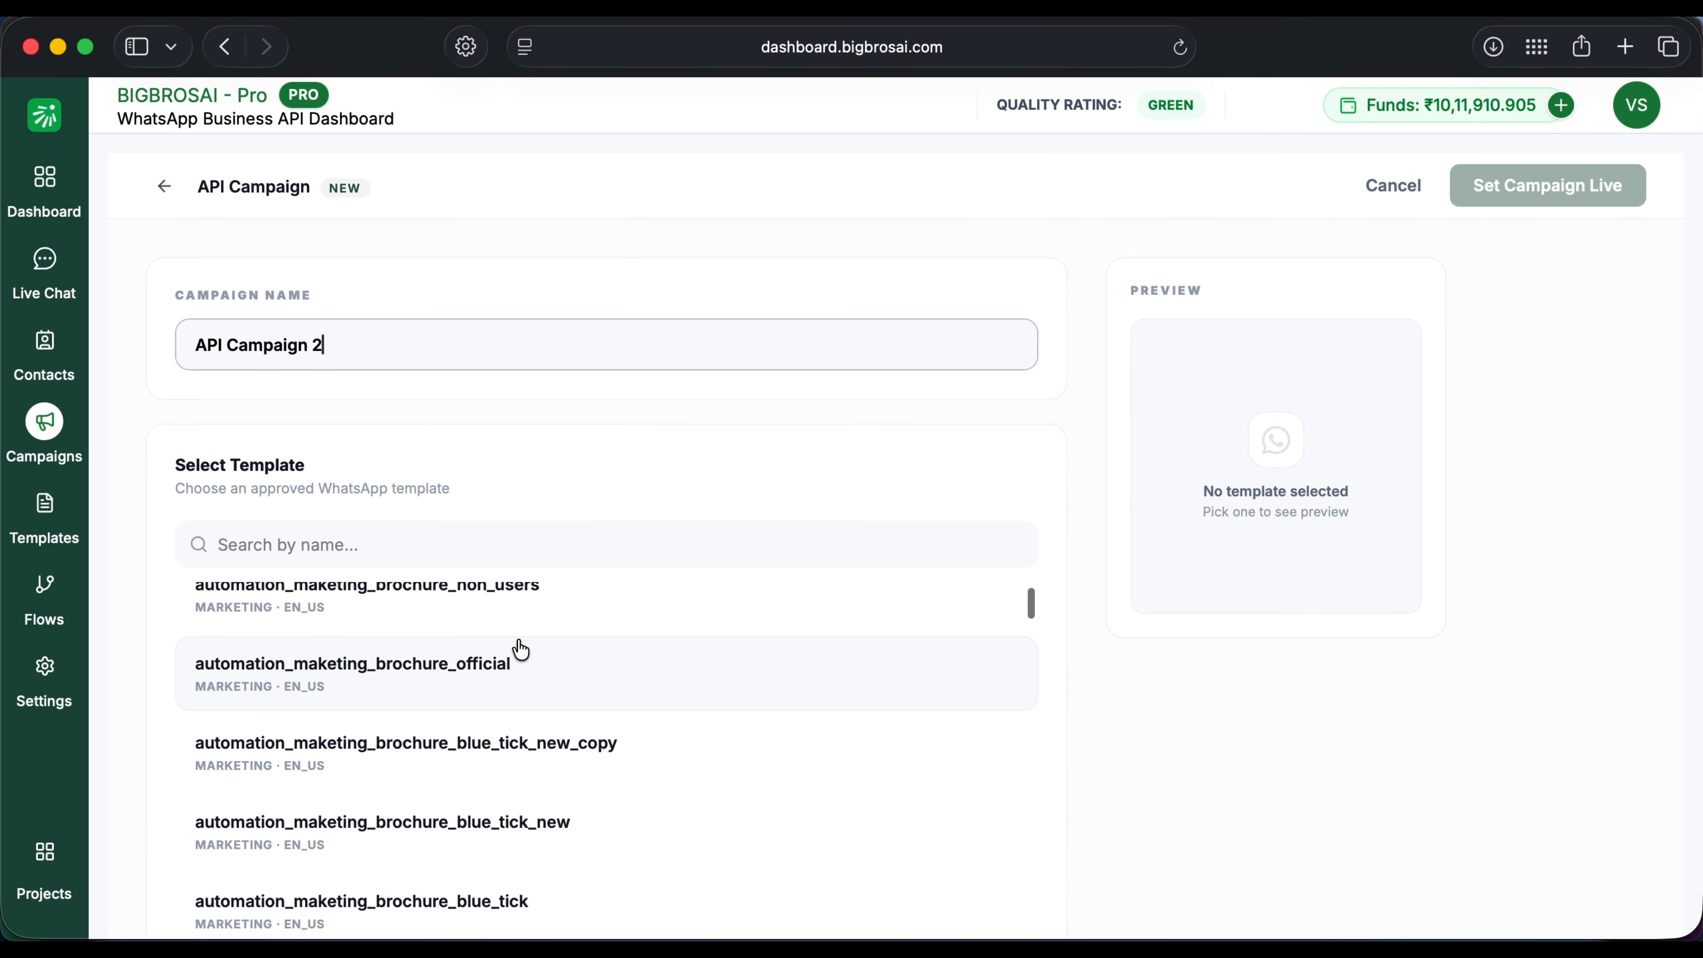
click(604, 796)
scroll(1107, 685, down, 2)
scroll(1107, 685, up, 2)
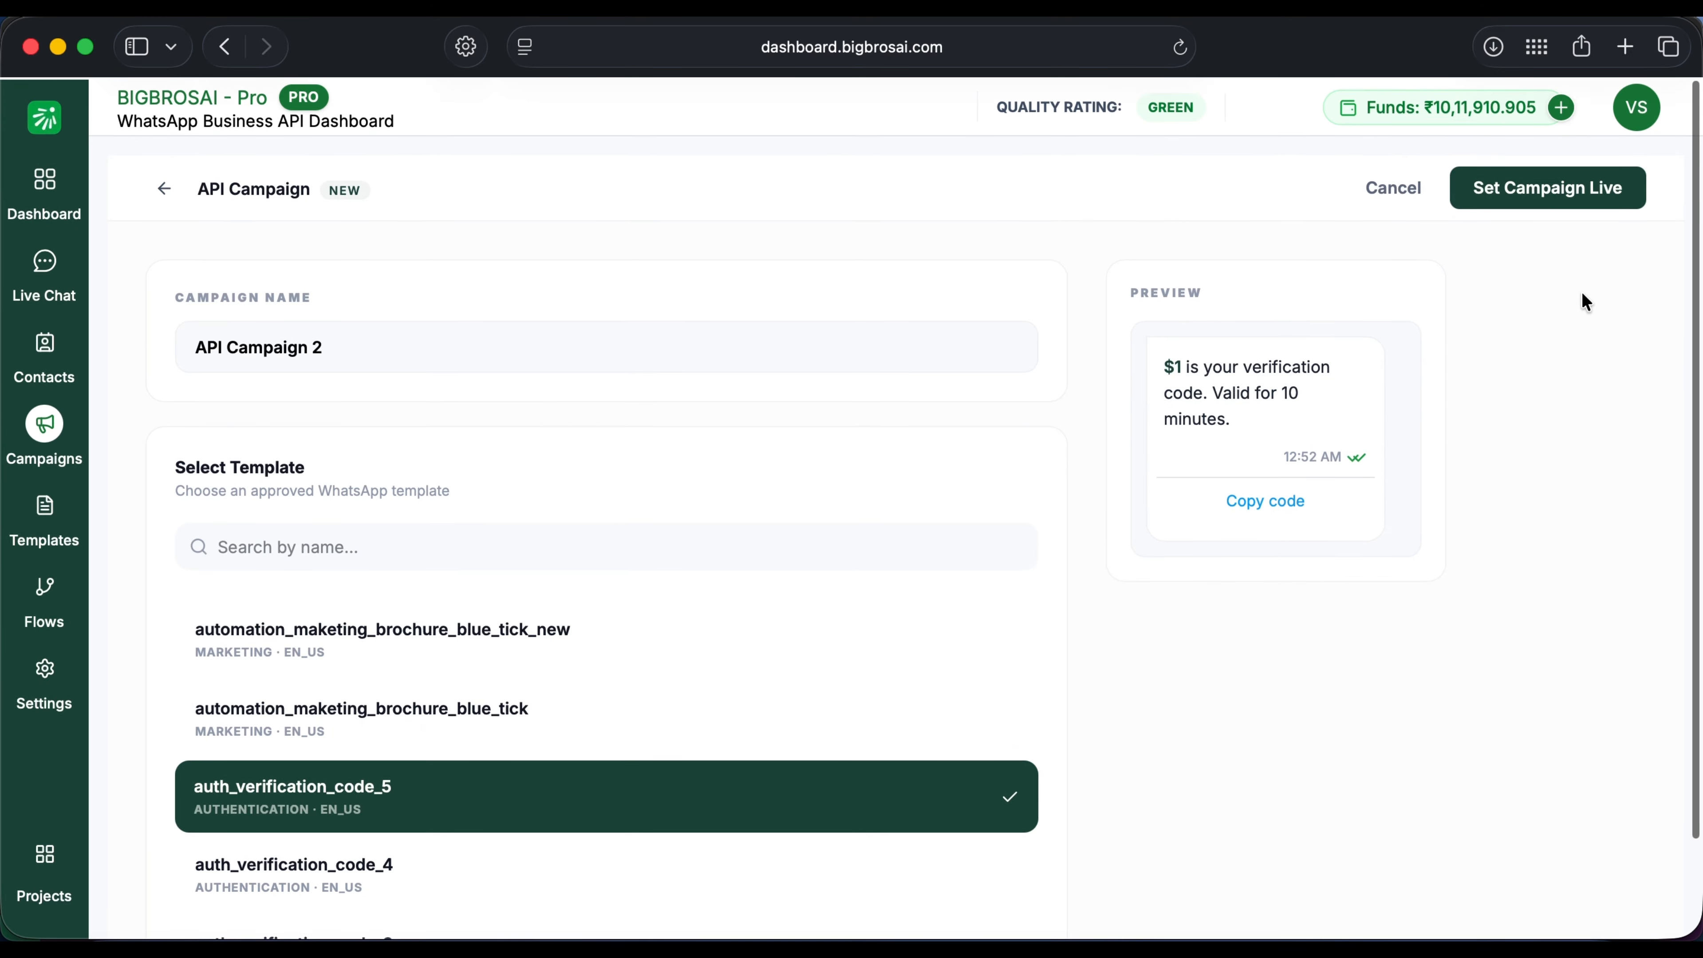
click(1556, 198)
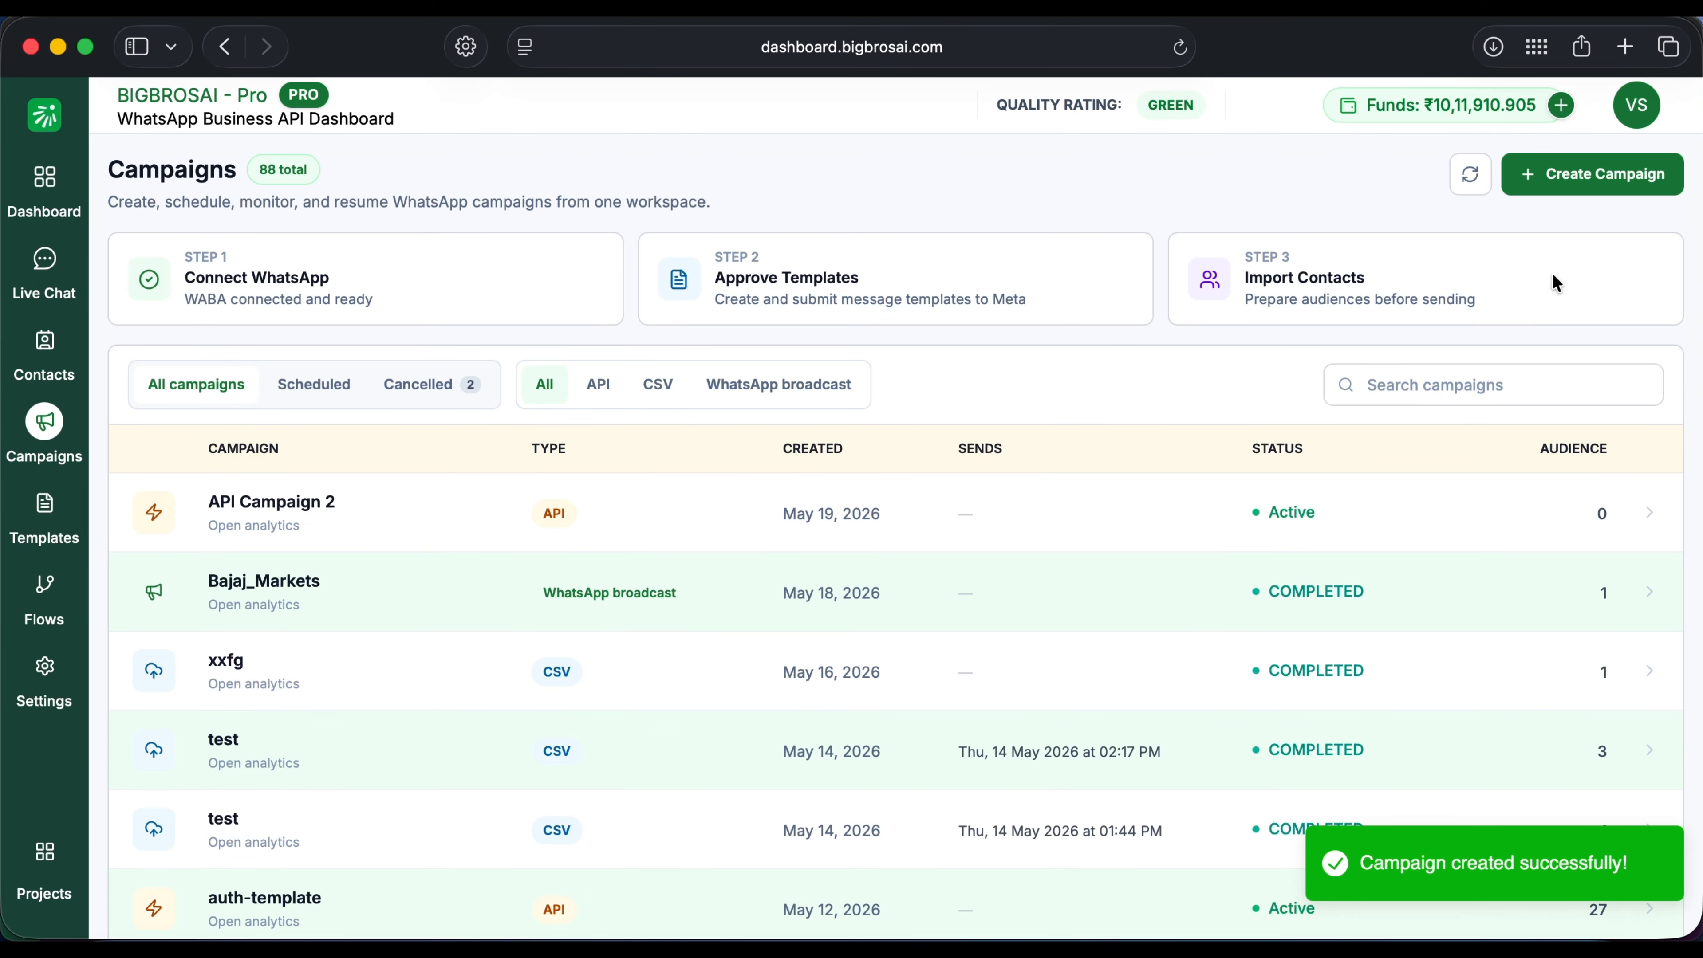
Step: Start a new CSV campaign named 'test22'
click(1580, 188)
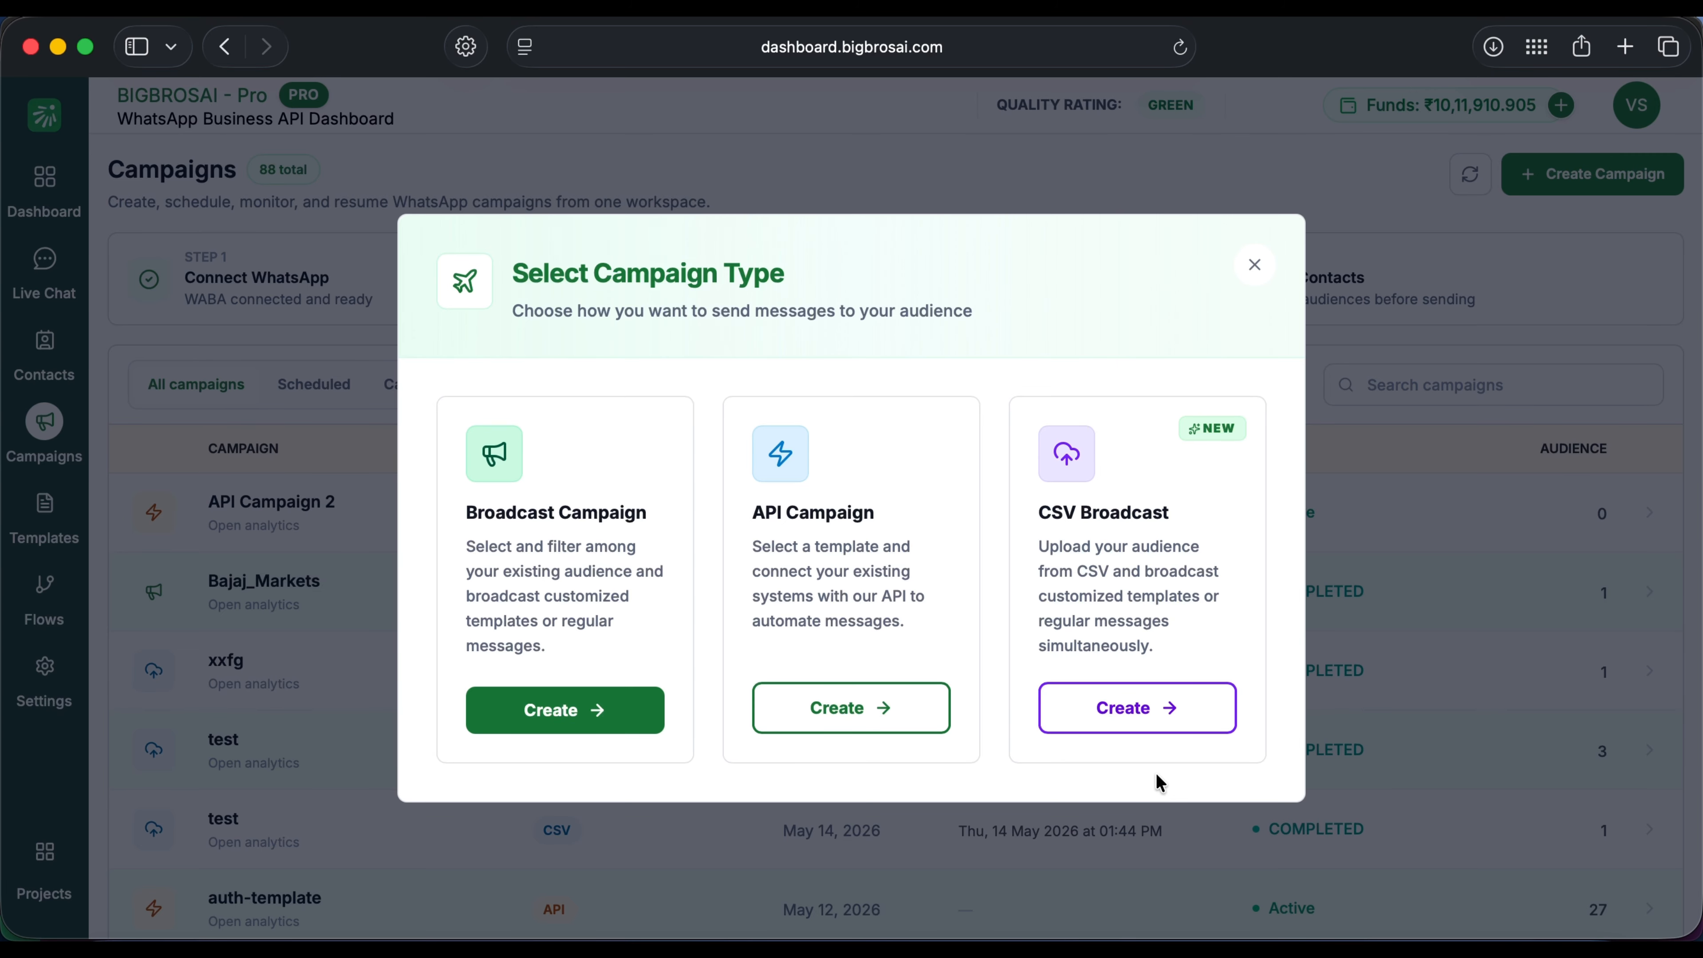
click(1130, 713)
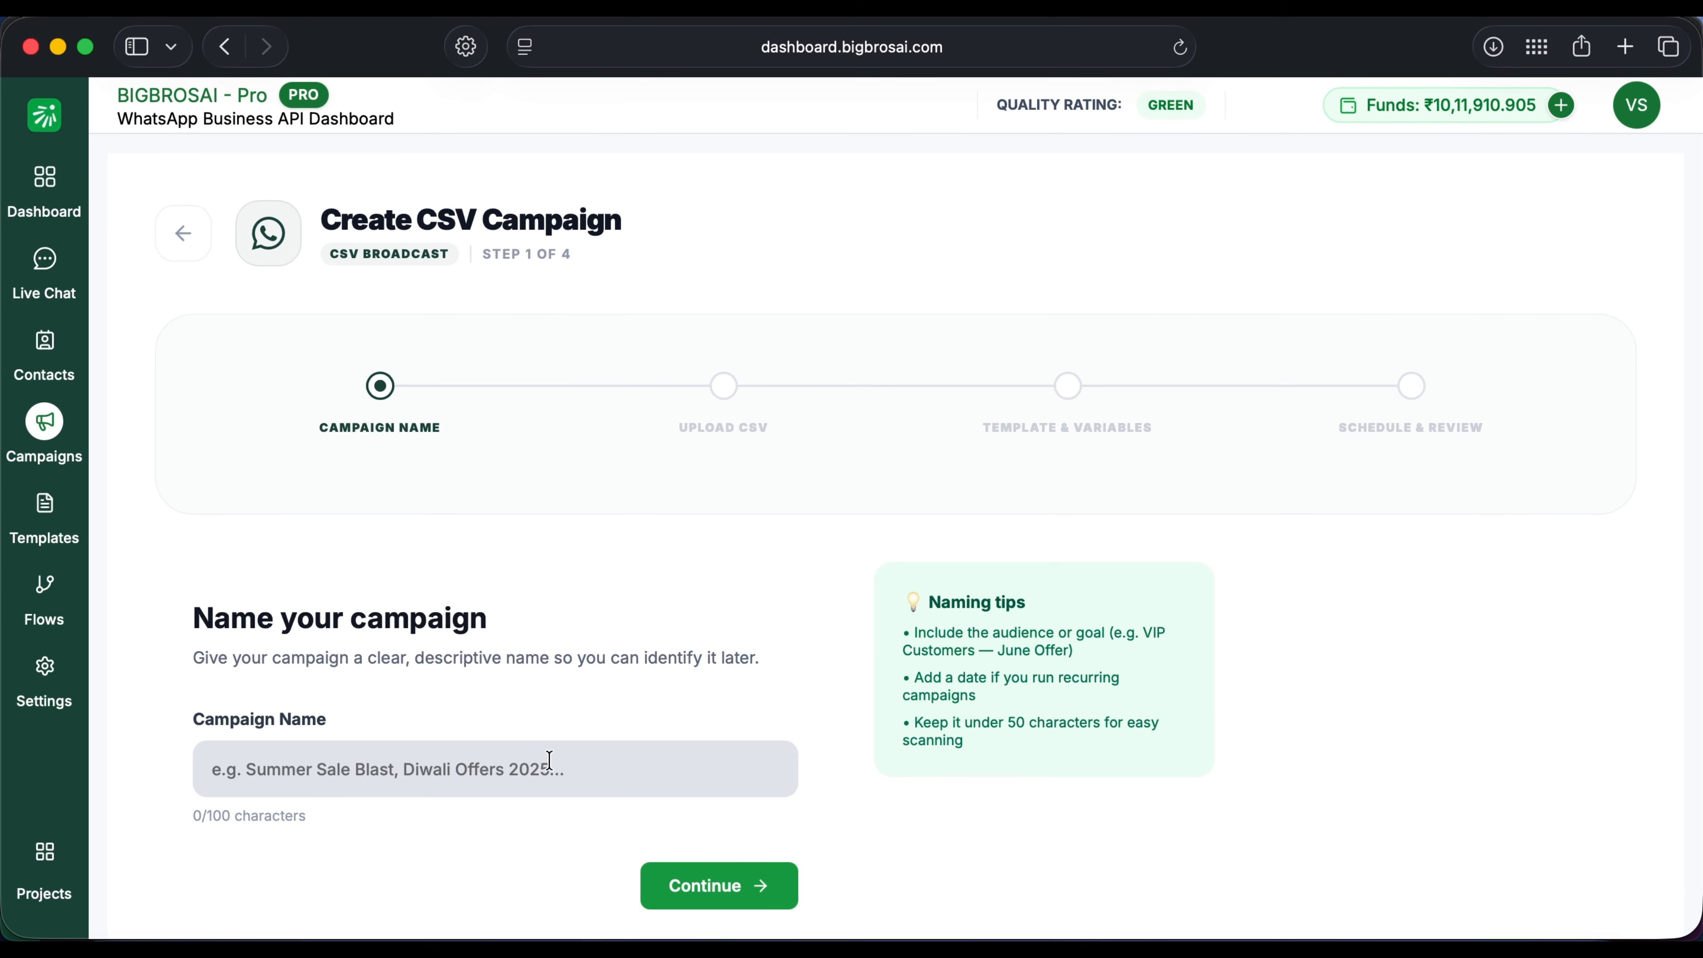
click(540, 764)
text(test22)
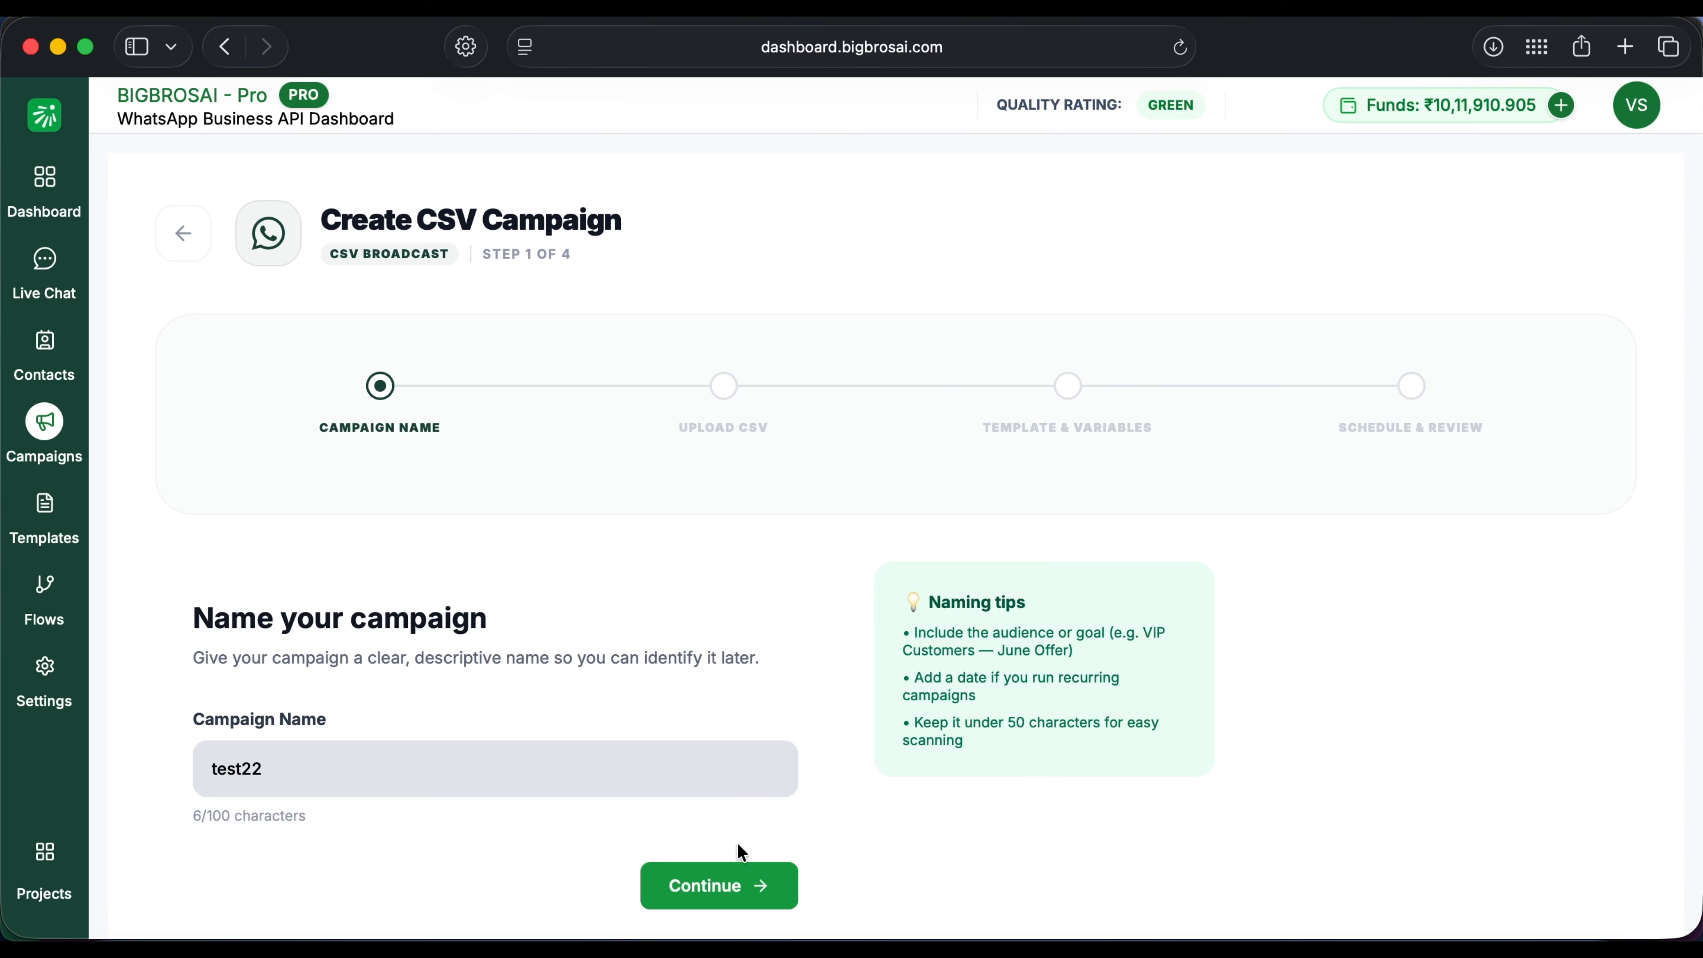
click(751, 870)
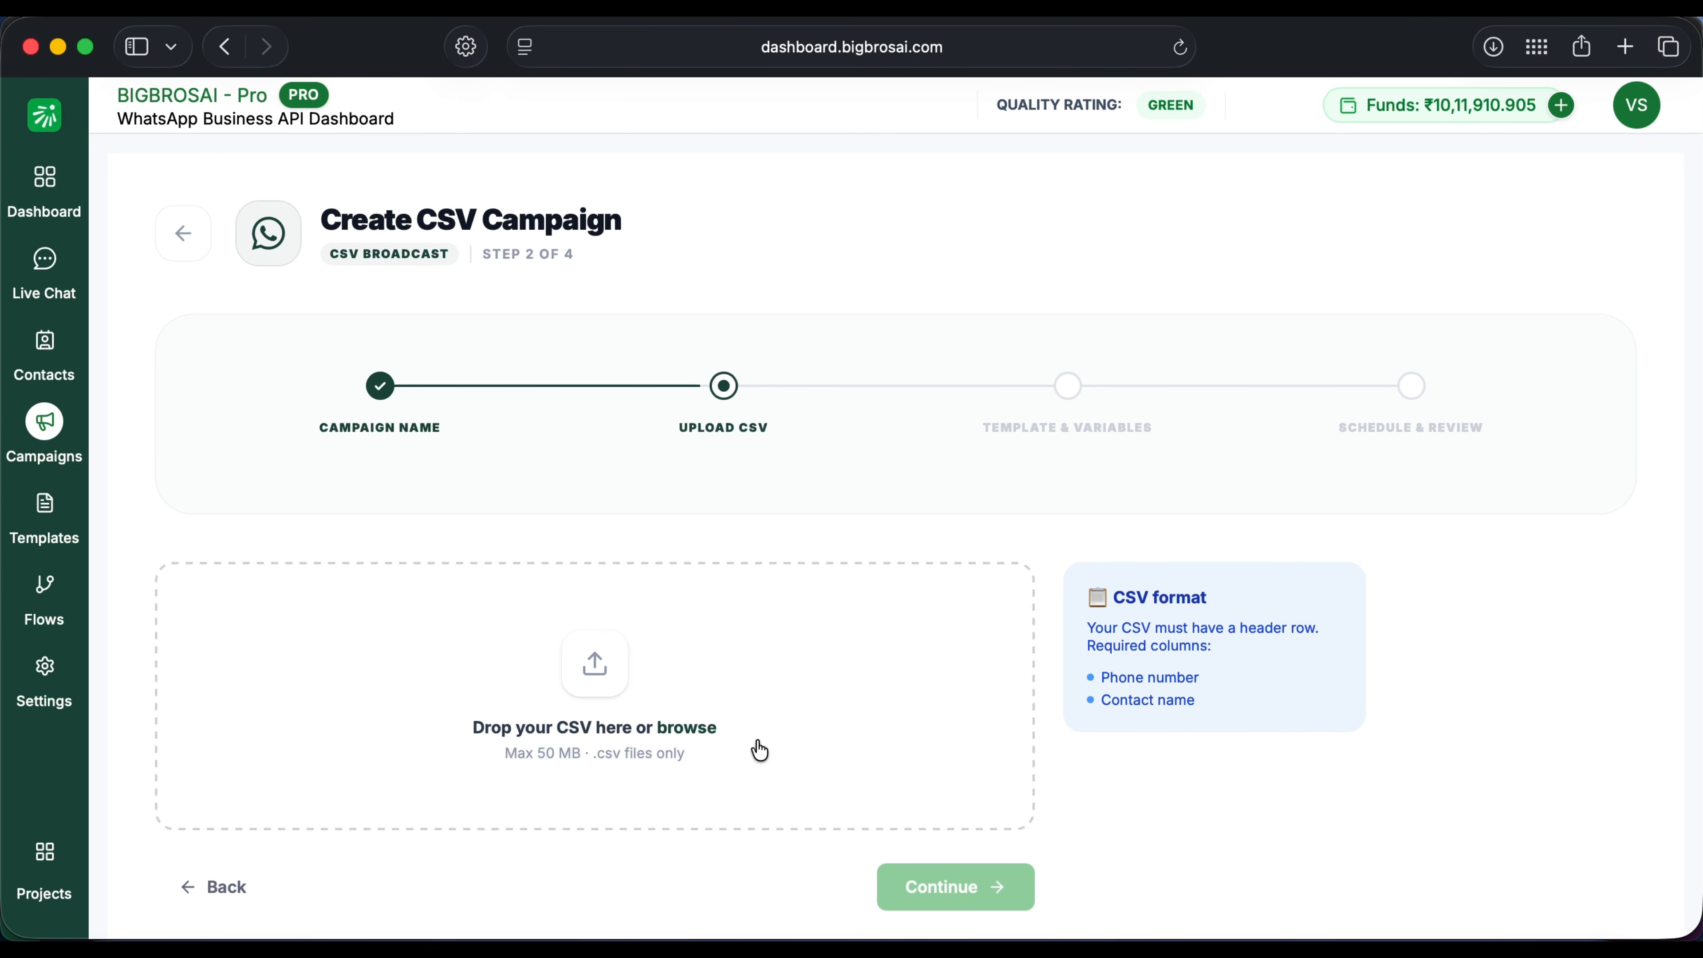
Step: Upload Internal Contacts copy.csv and confirm the phone and name column mapping
click(610, 681)
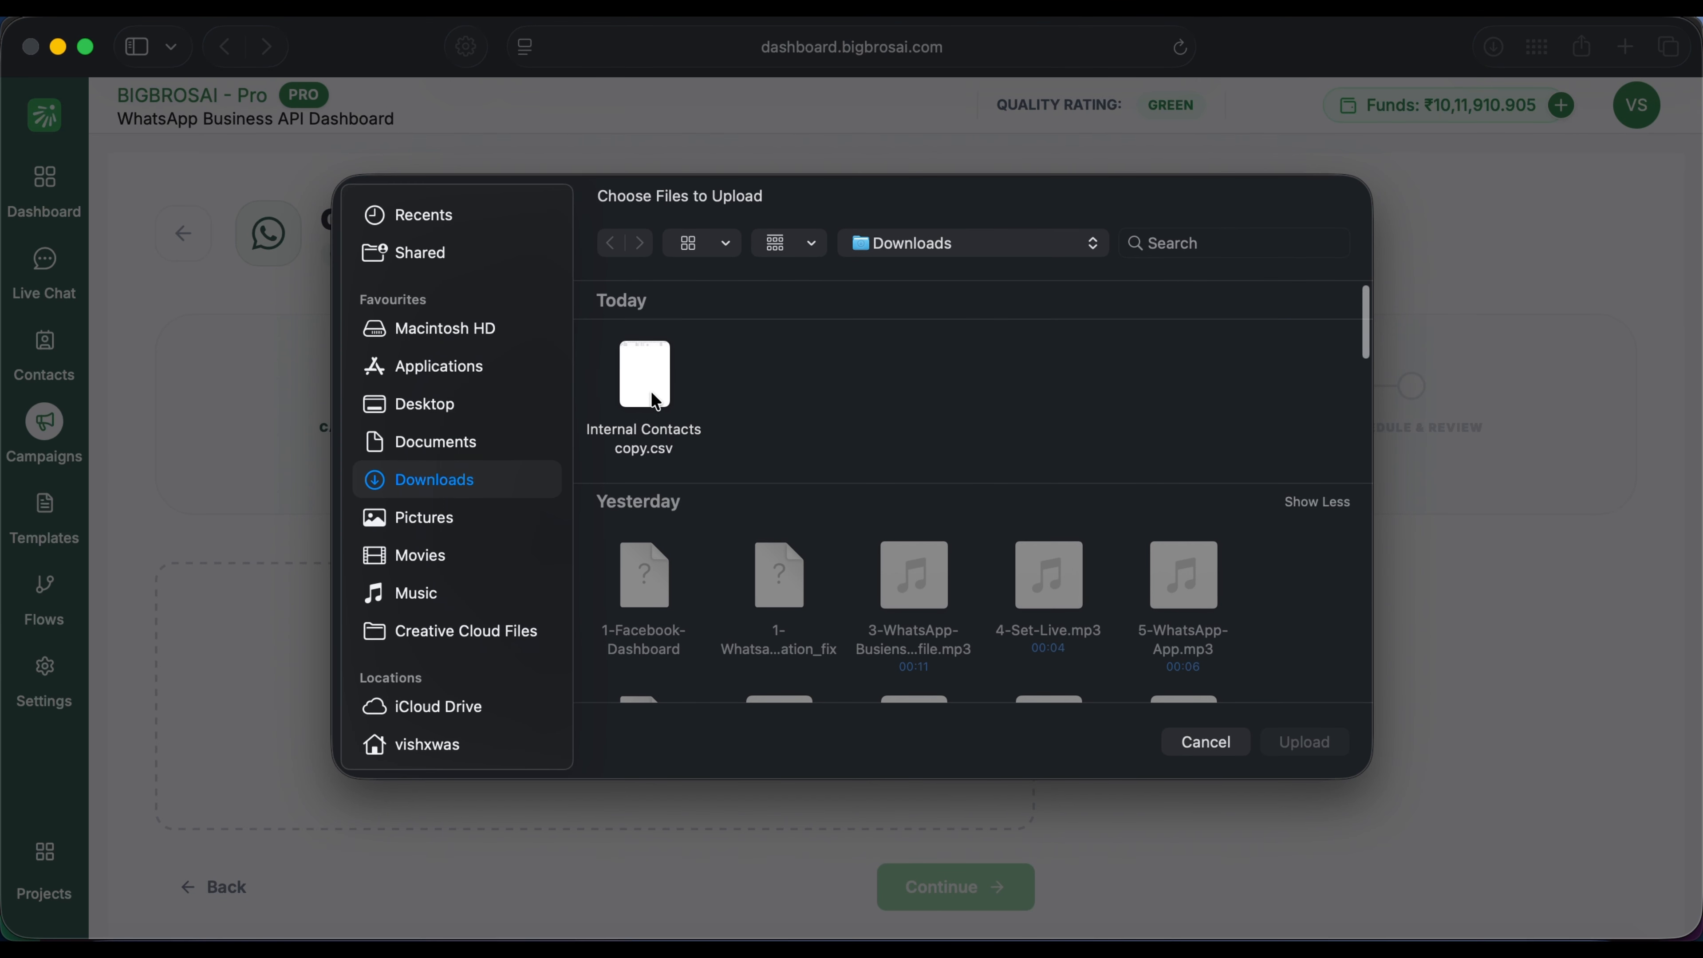
click(646, 389)
click(1282, 747)
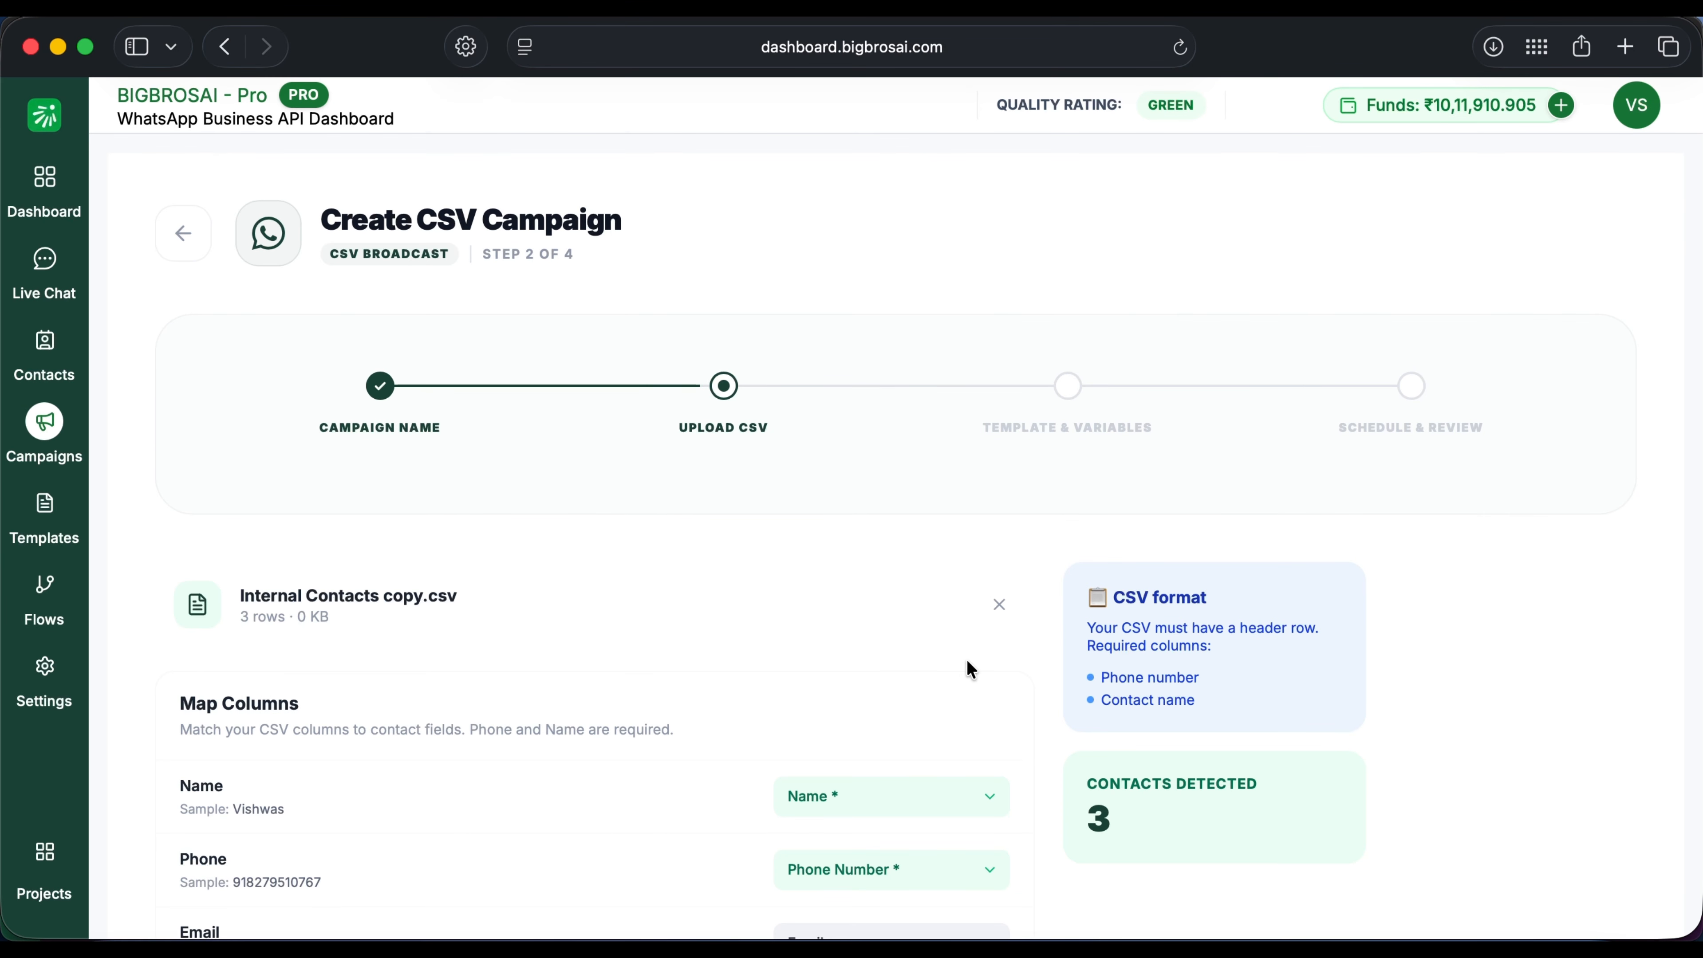
scroll(968, 663, down, 5)
scroll(1120, 659, down, 4)
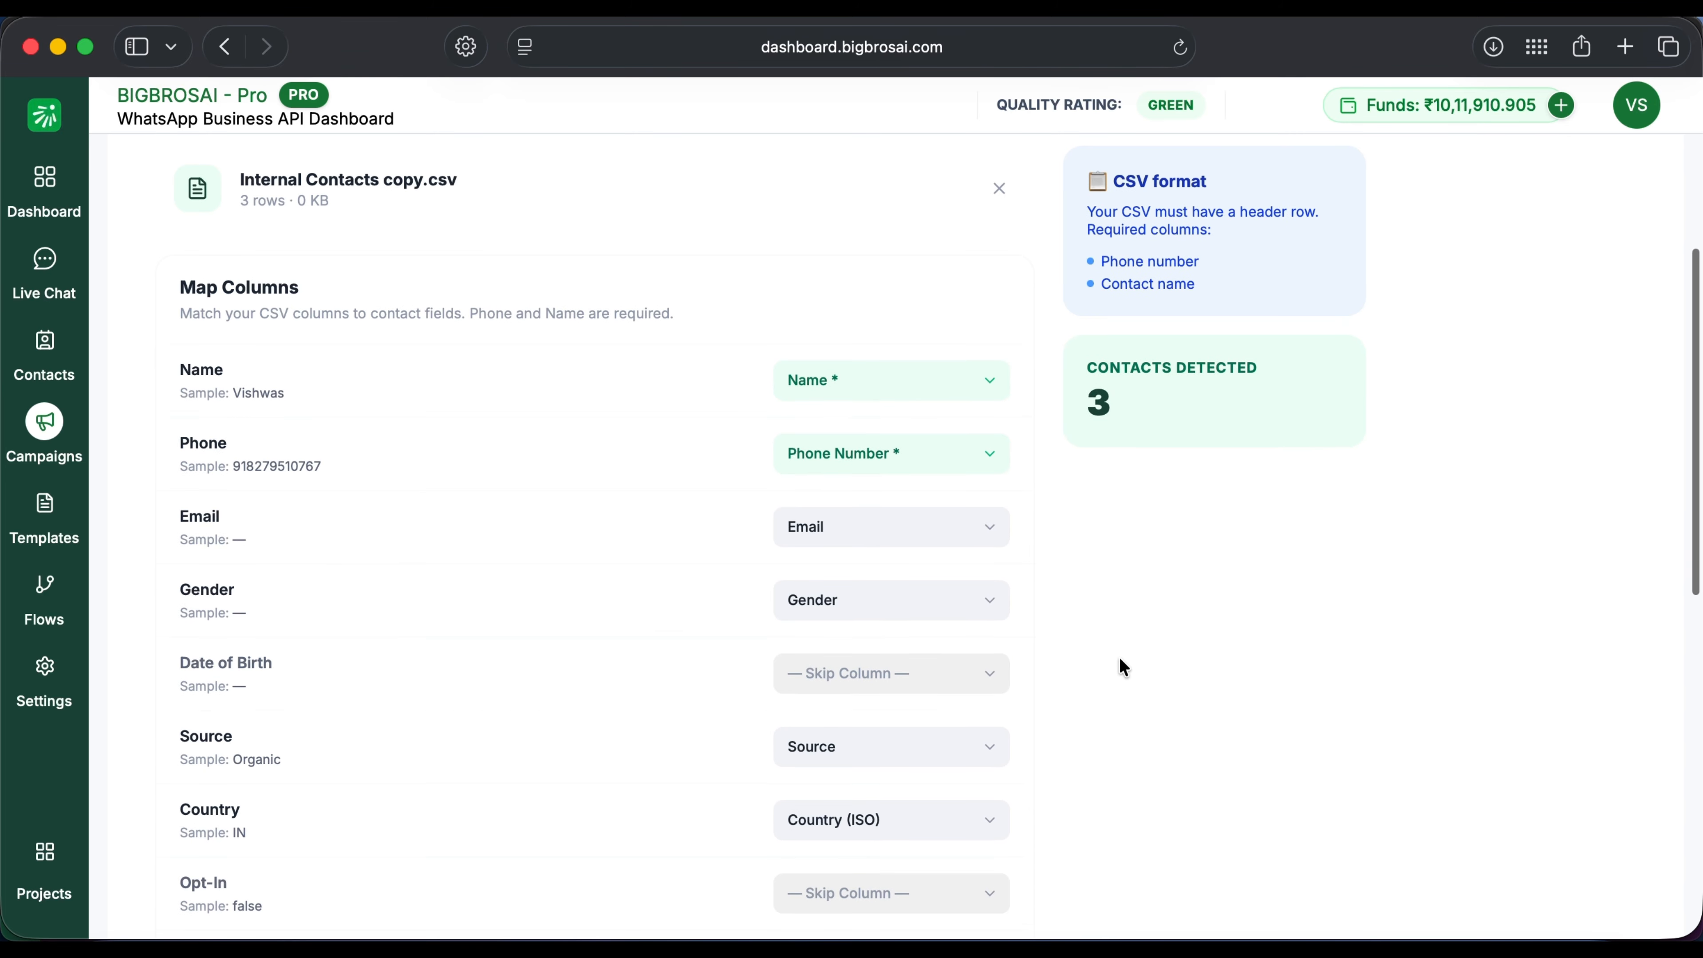
scroll(1122, 667, down, 5)
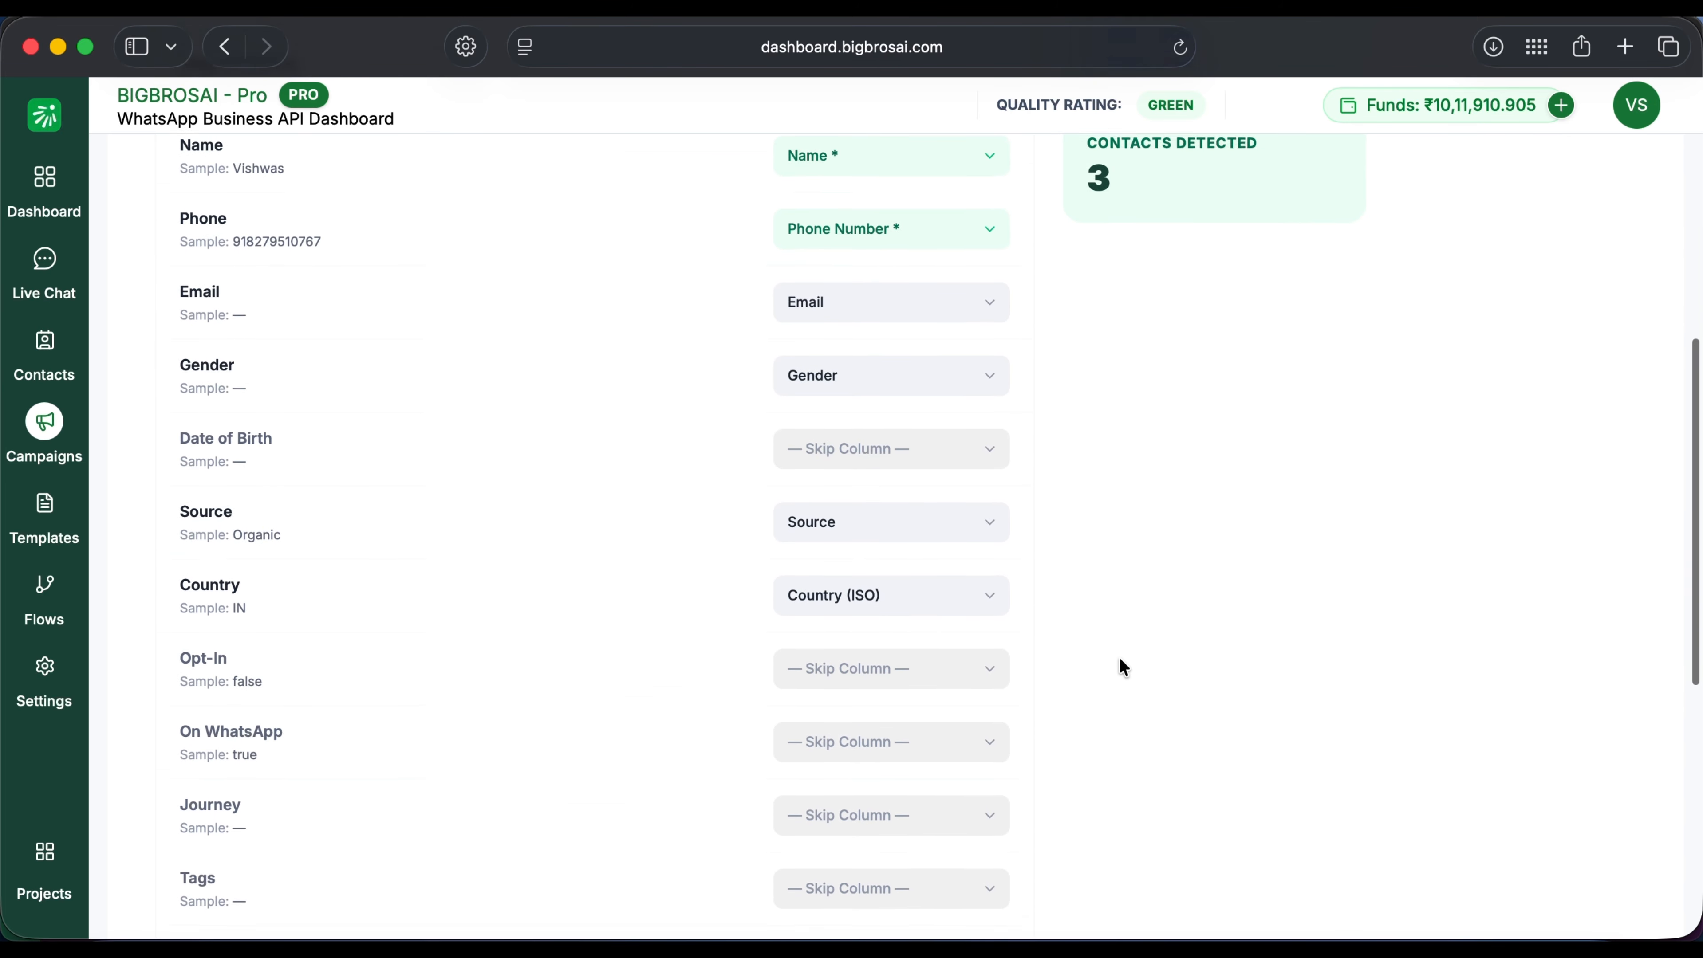
scroll(1119, 657, down, 5)
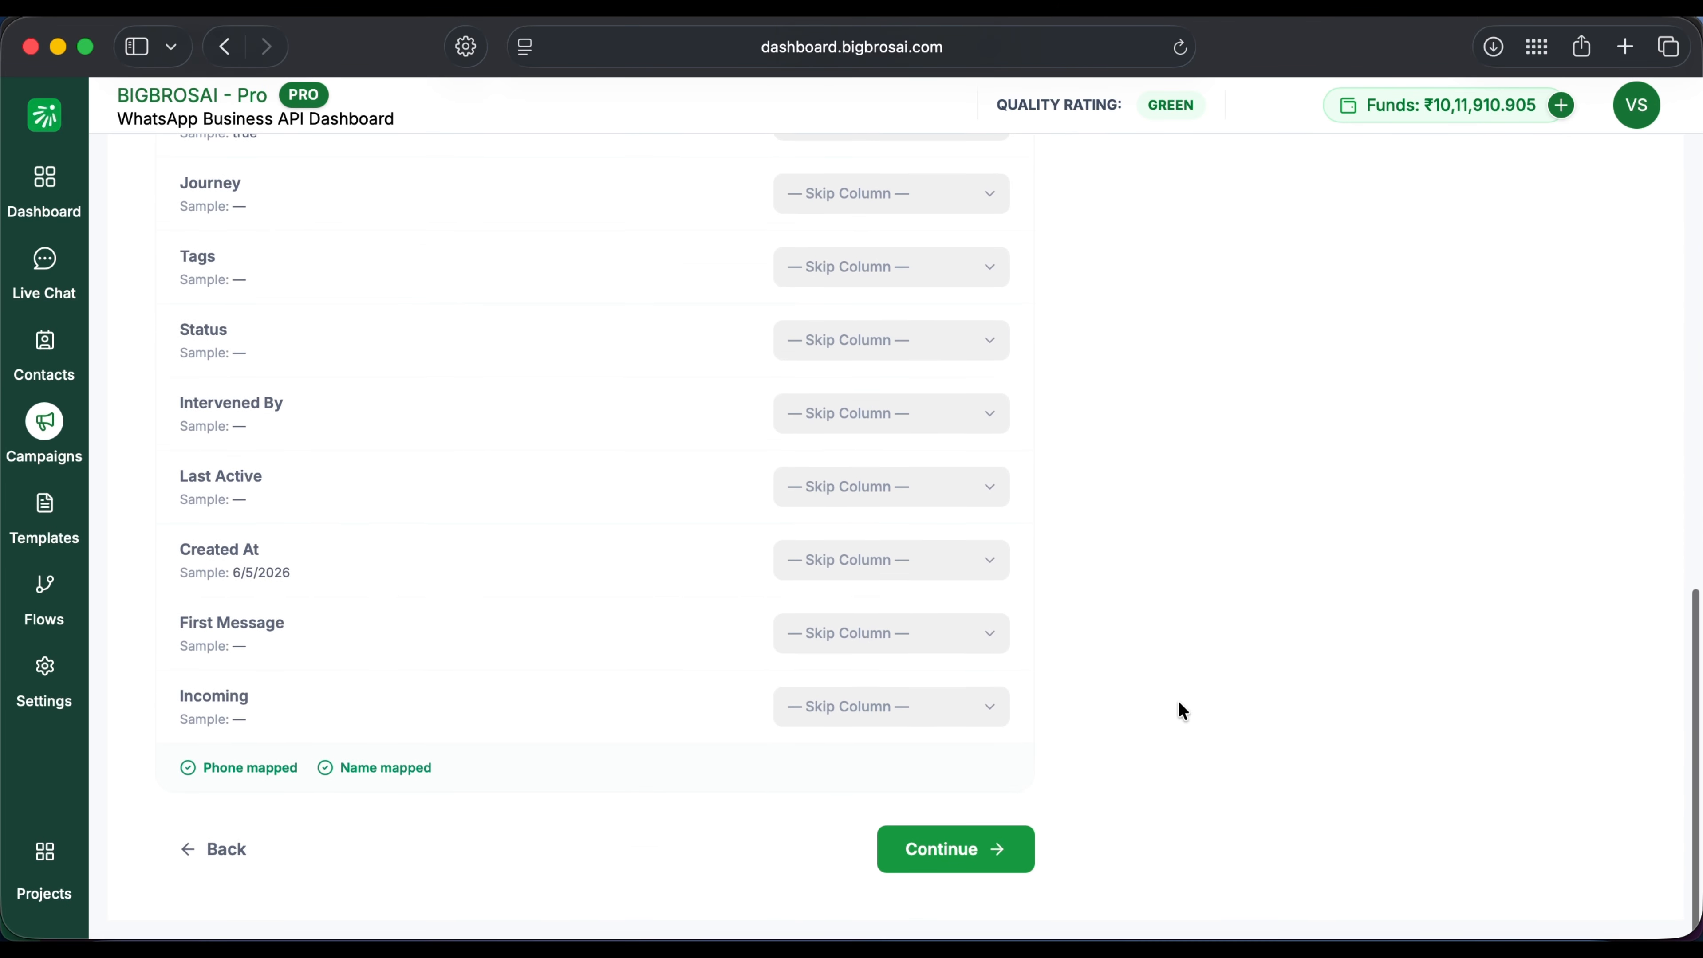
click(958, 853)
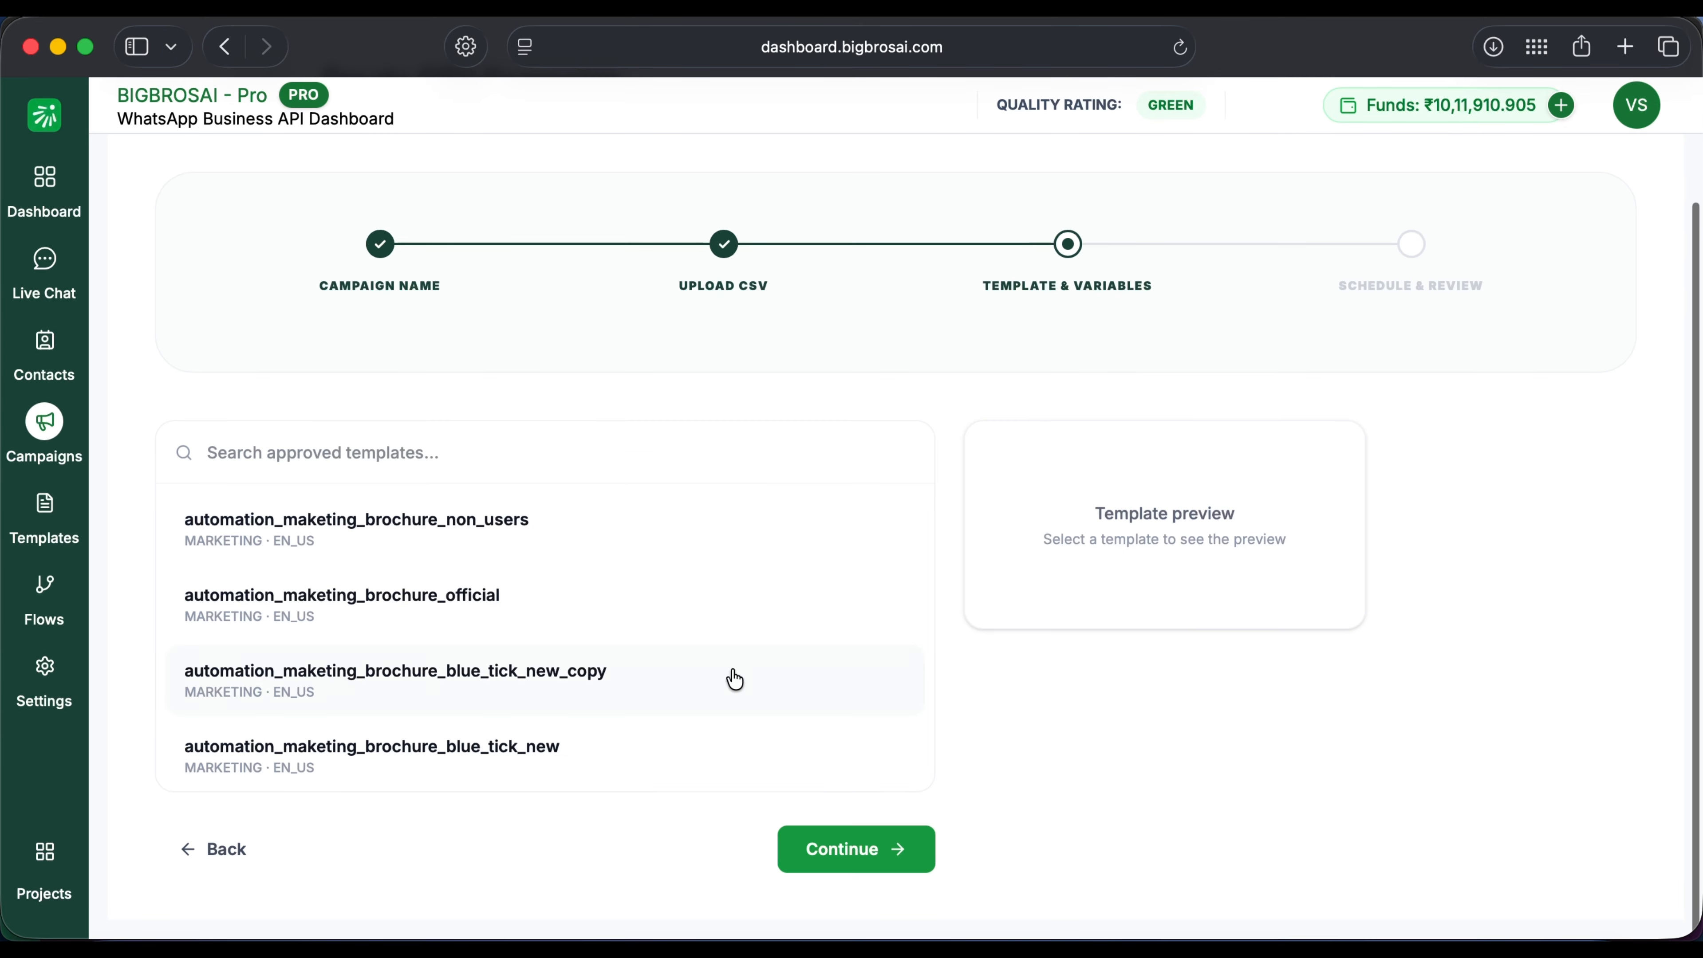
Step: Use automation_template_category_changed with variables NAME, Meta2, pending, approved, and continue to review
scroll(698, 695, down, 5)
click(460, 537)
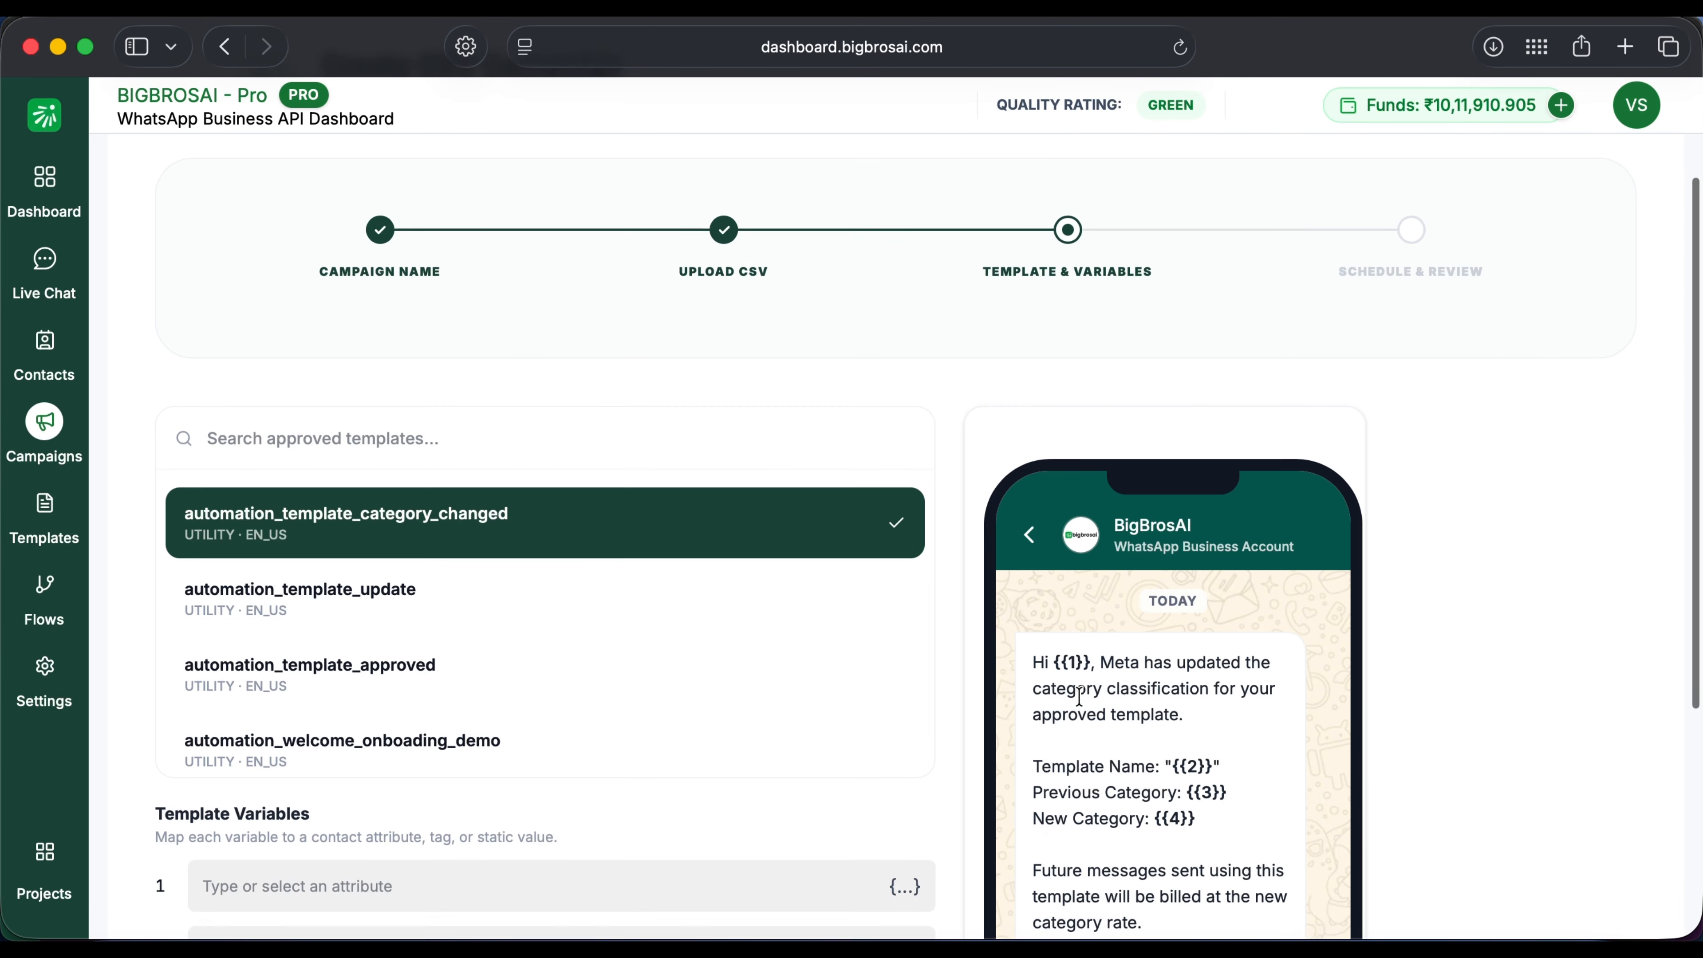
click(913, 526)
click(295, 625)
text(Us)
click(636, 584)
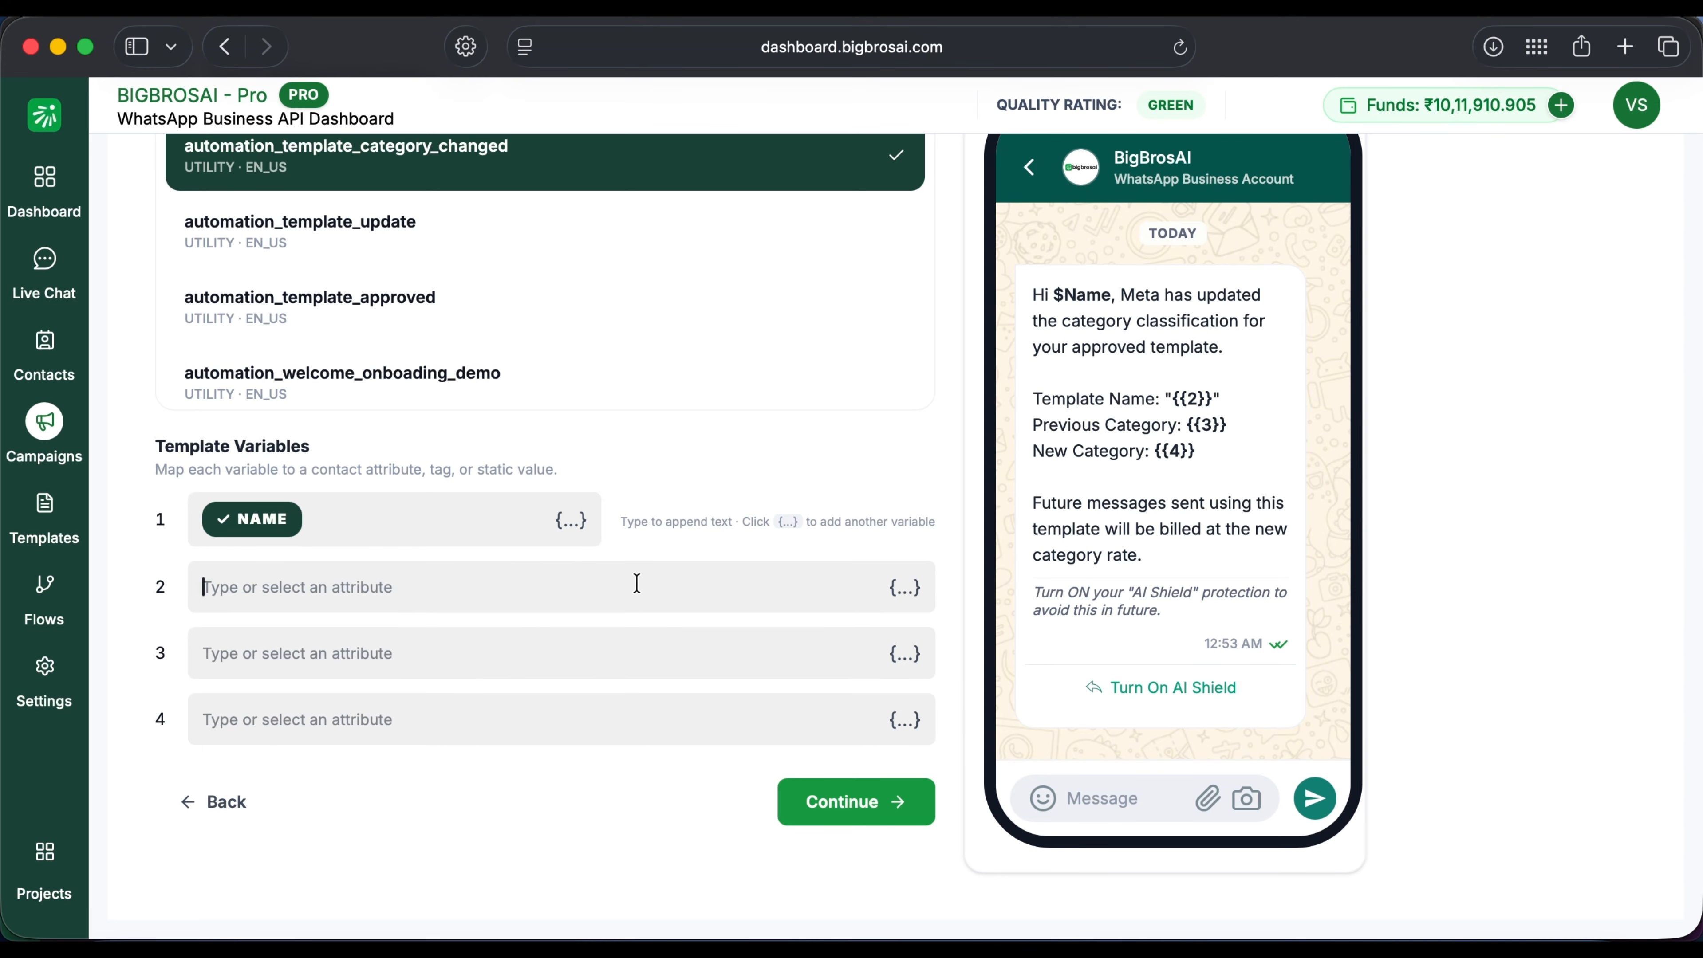
text(Meta2)
click(601, 647)
text(pend ing)
click(578, 719)
text(approved)
click(895, 786)
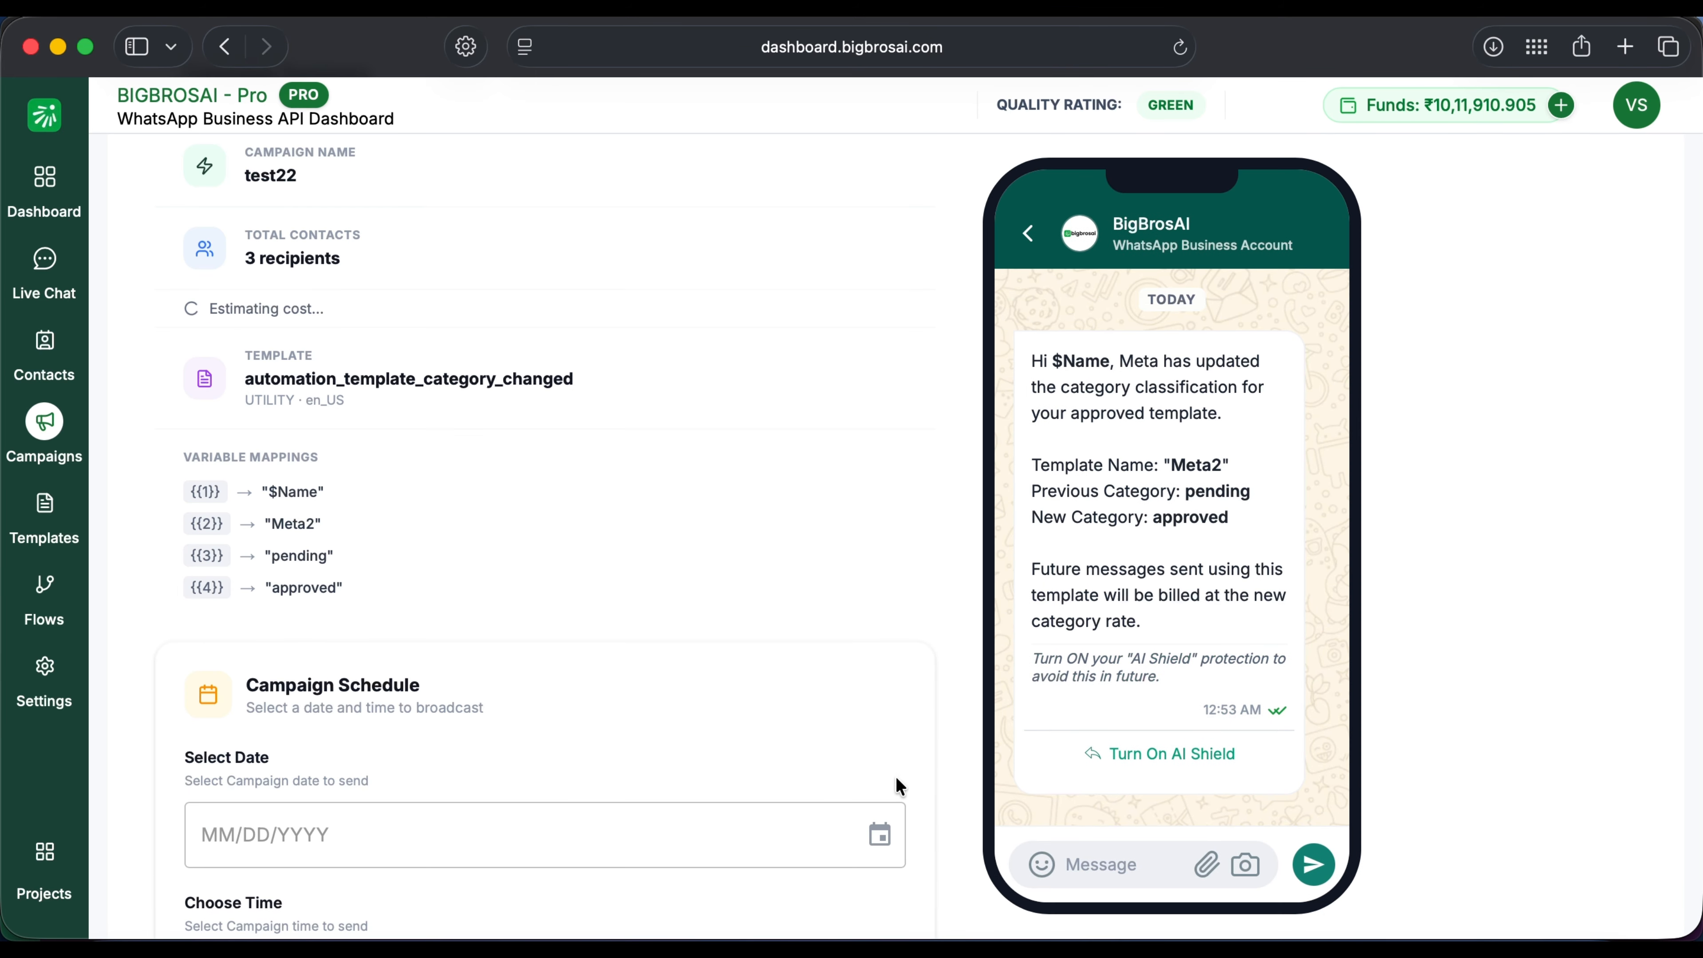
Step: Return to the Campaigns list
scroll(880, 704, down, 8)
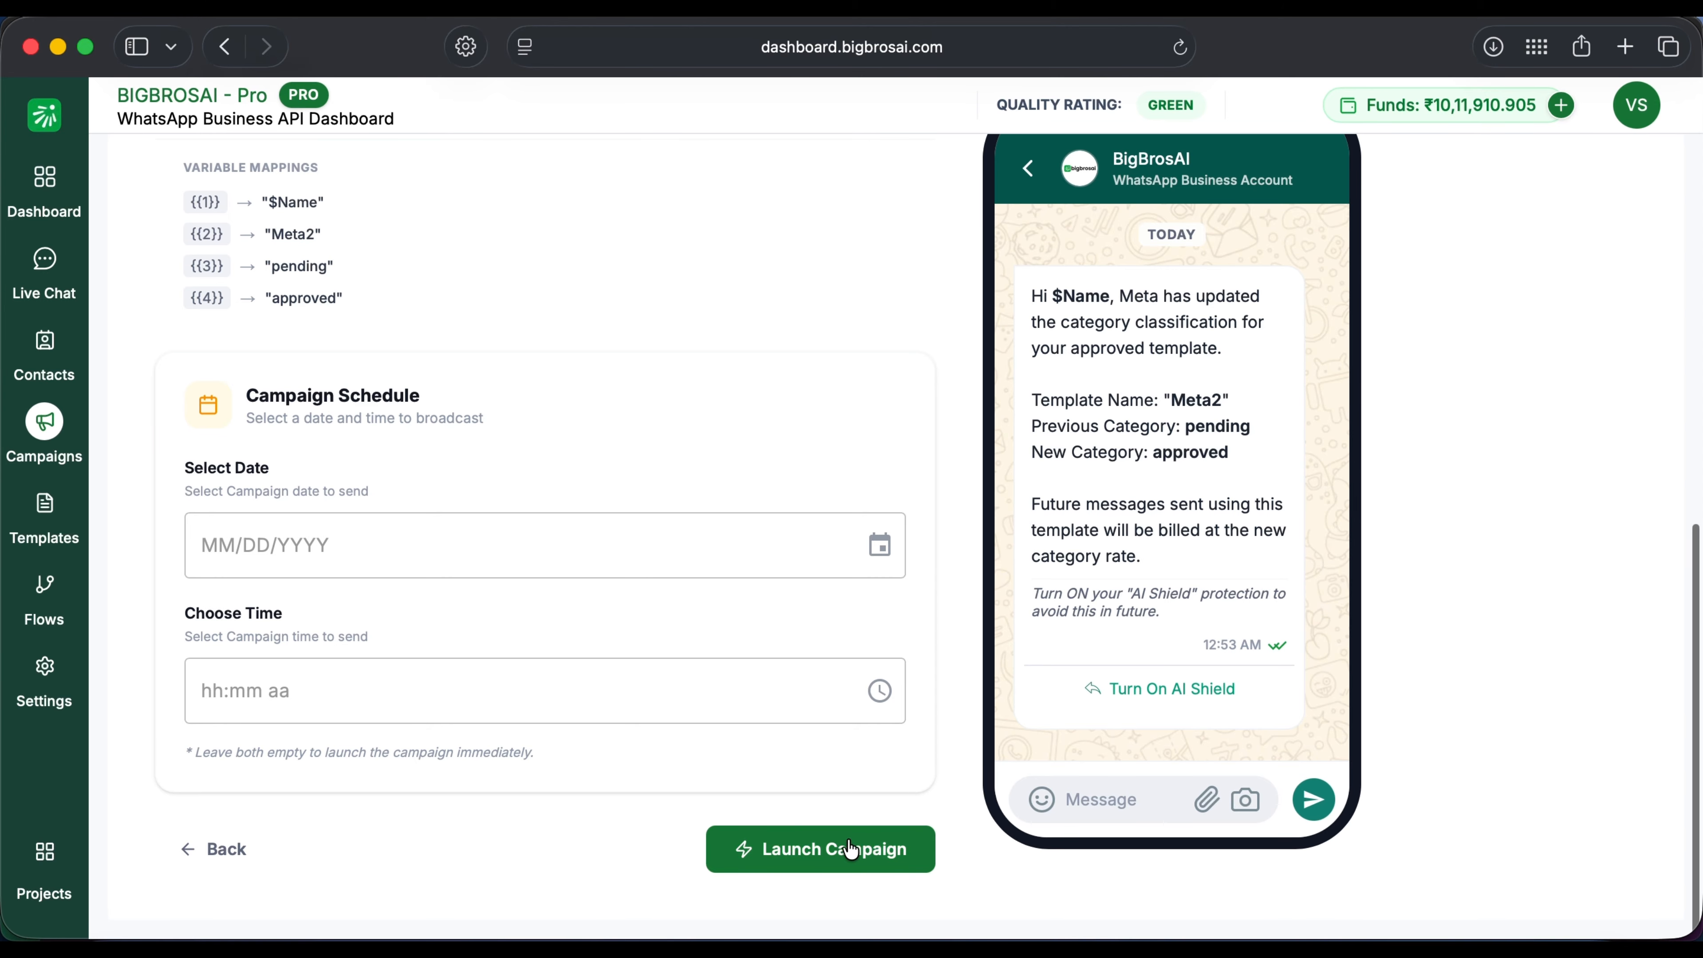
click(50, 433)
scroll(398, 696, down, 5)
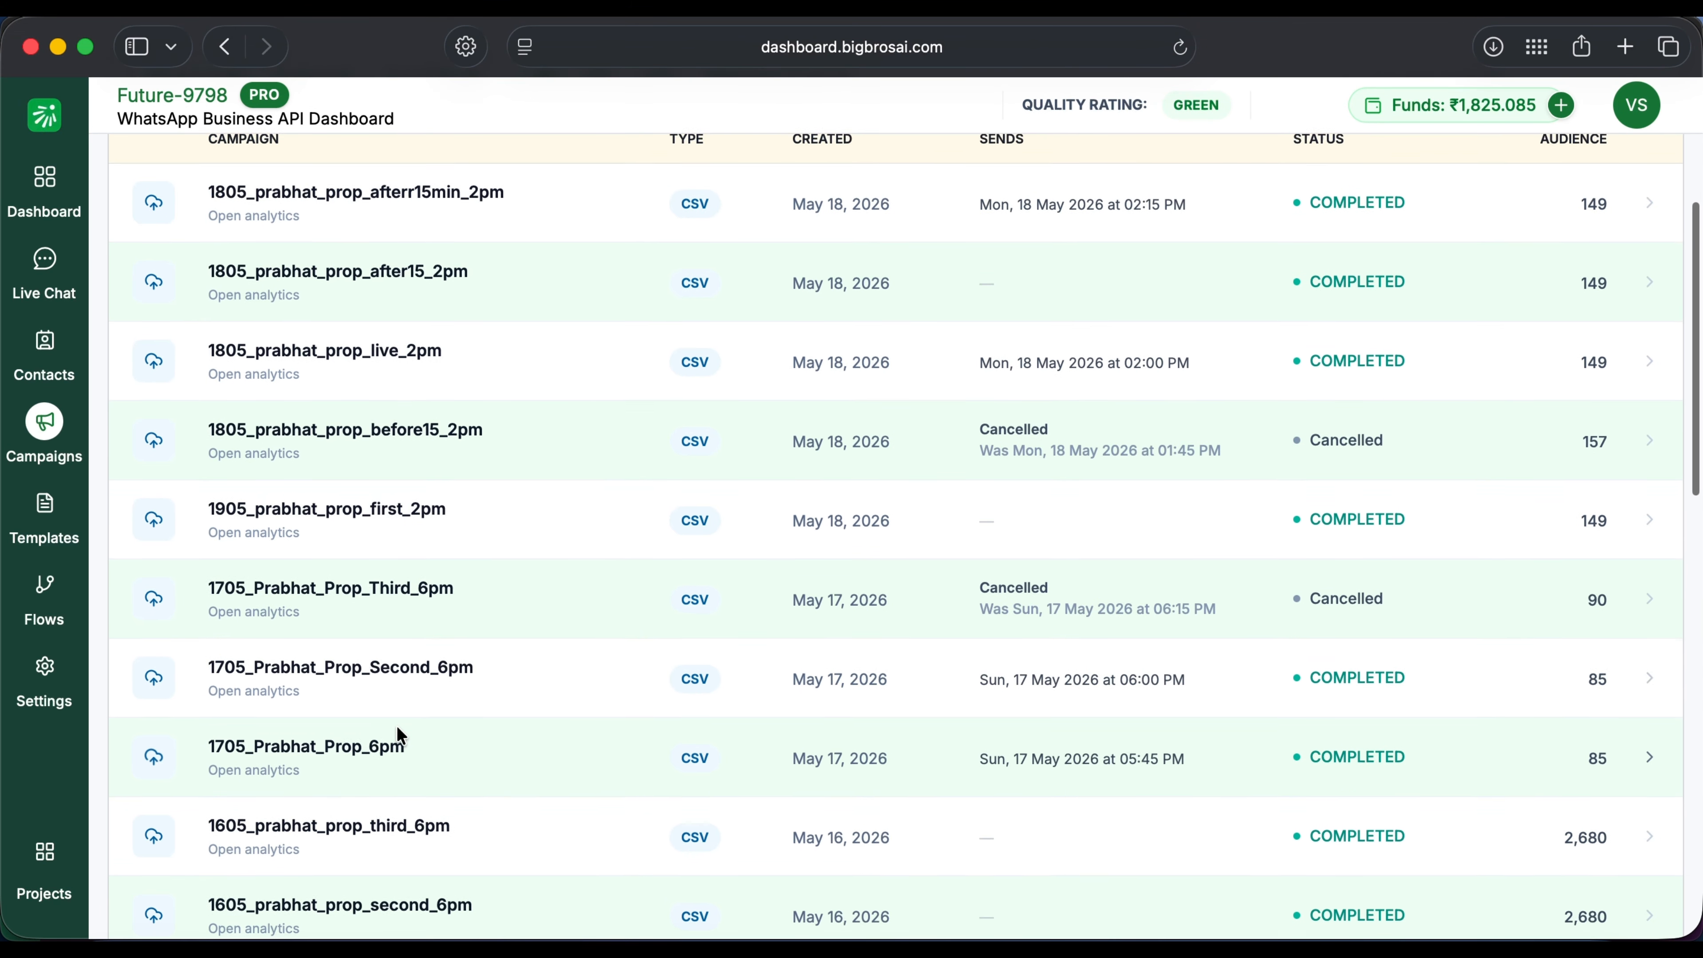
Step: Open 1605_prabhat_prop_second_6pm analytics, toggle the chart to Per interval and back to Cumulative
scroll(347, 825, down, 1)
click(337, 830)
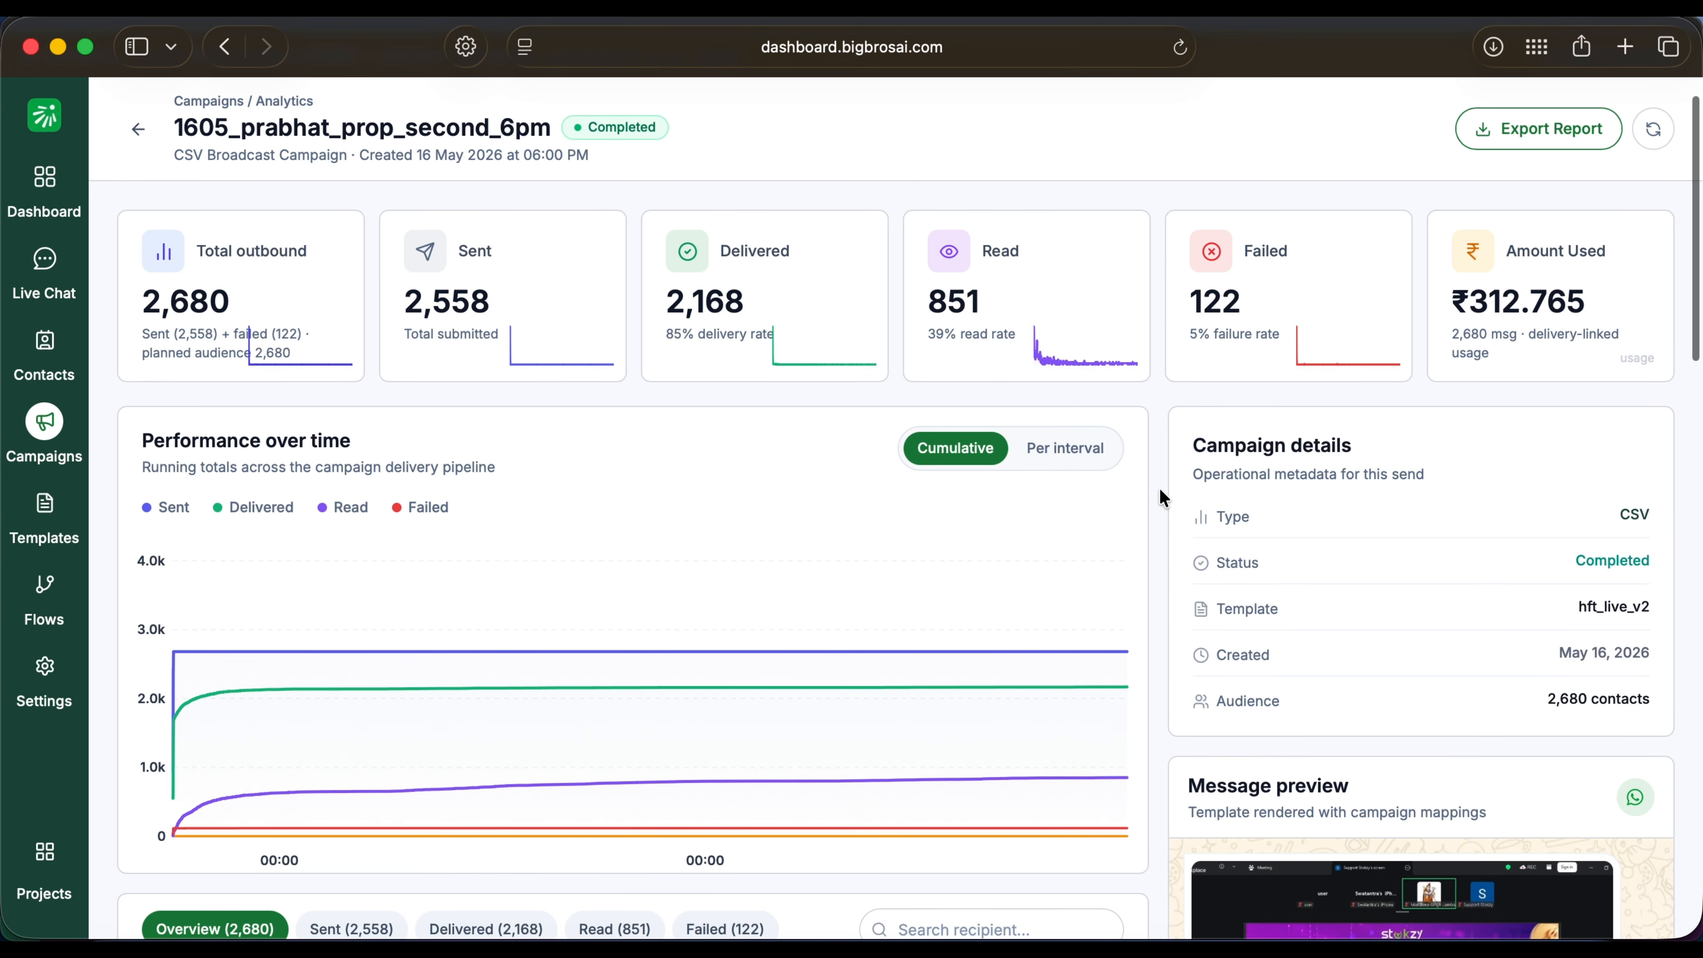
click(1090, 446)
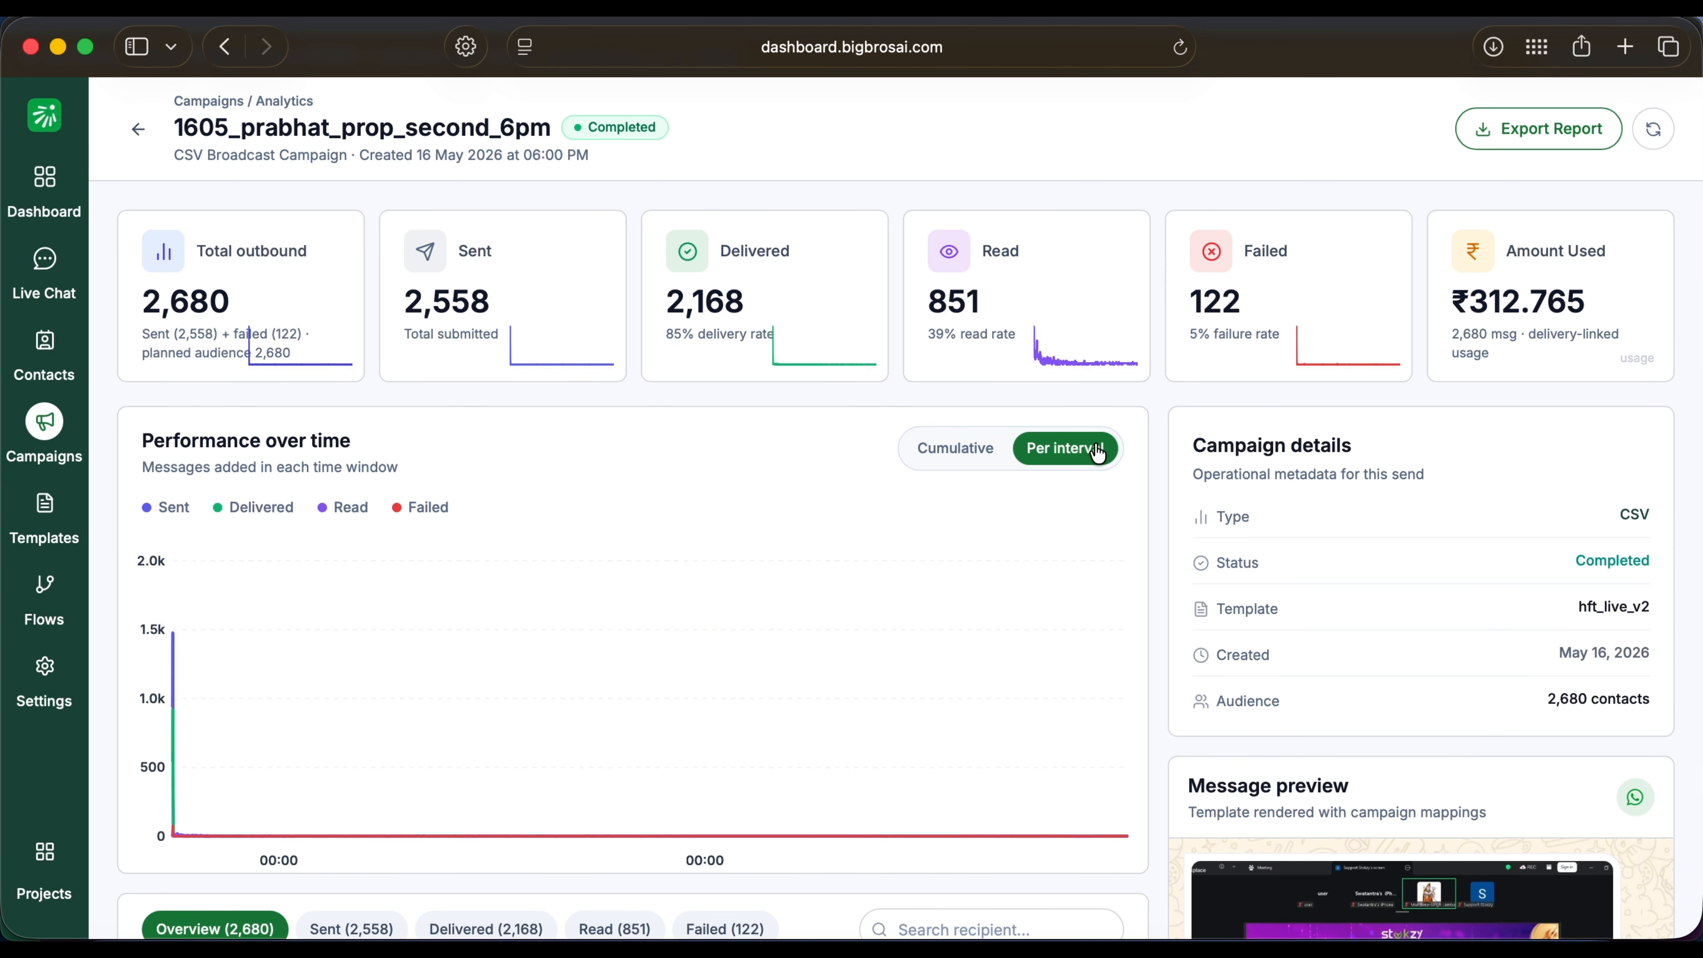
click(965, 451)
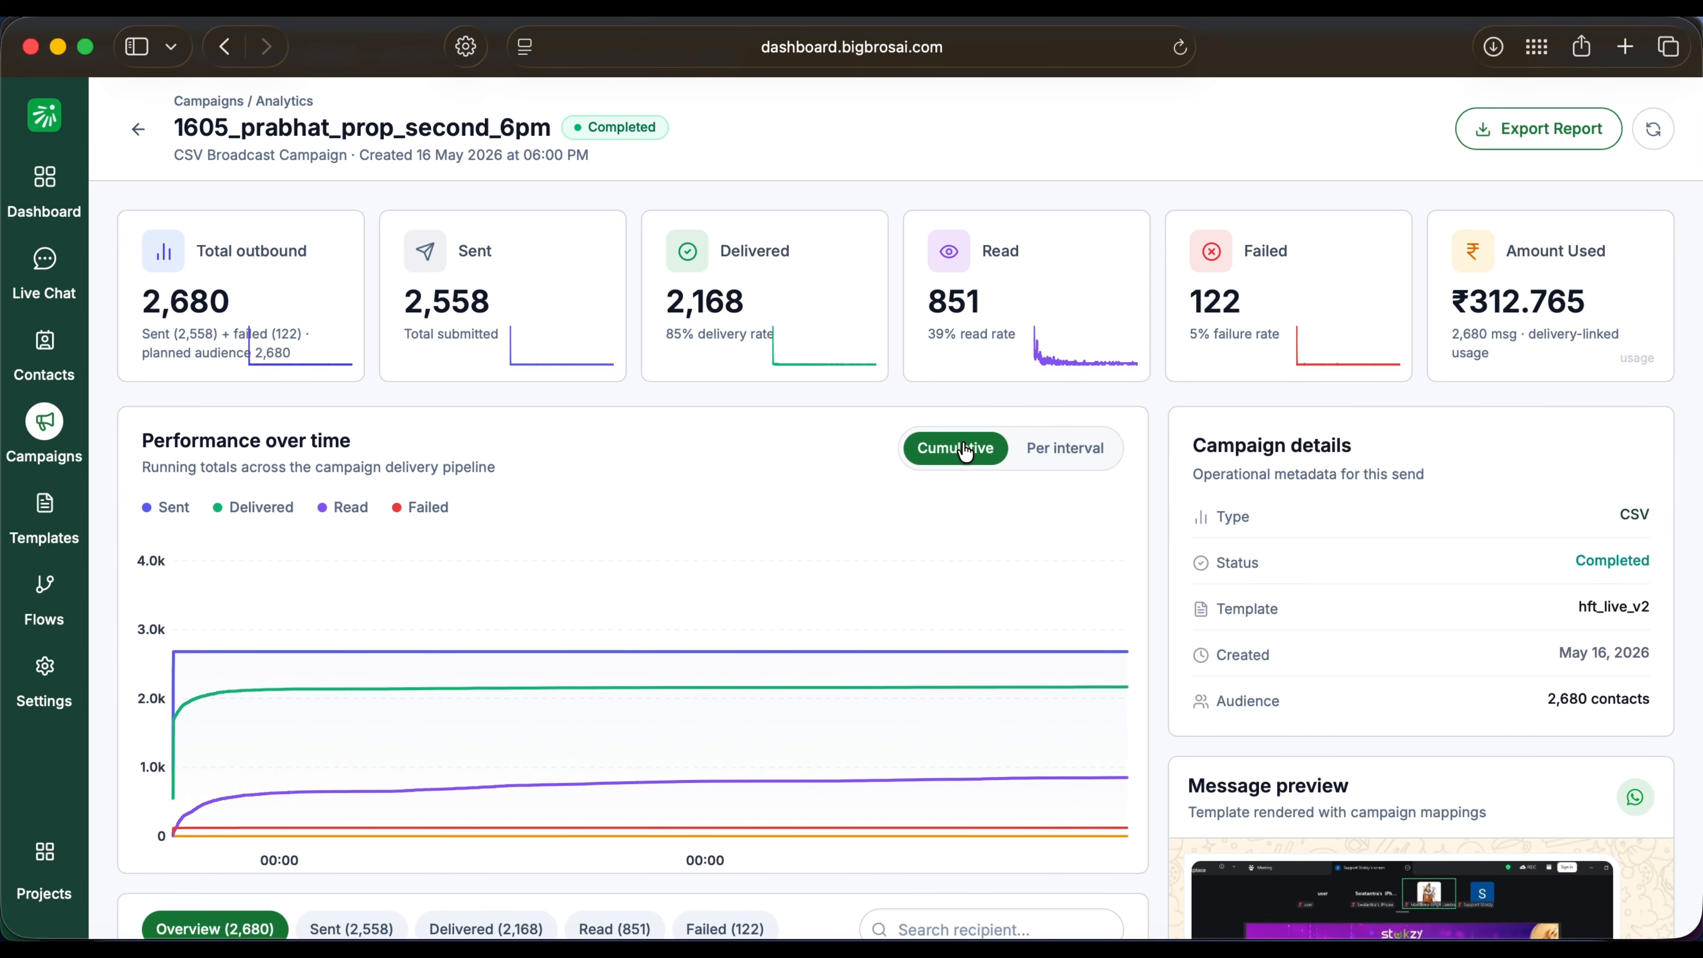
scroll(1111, 561, down, 2)
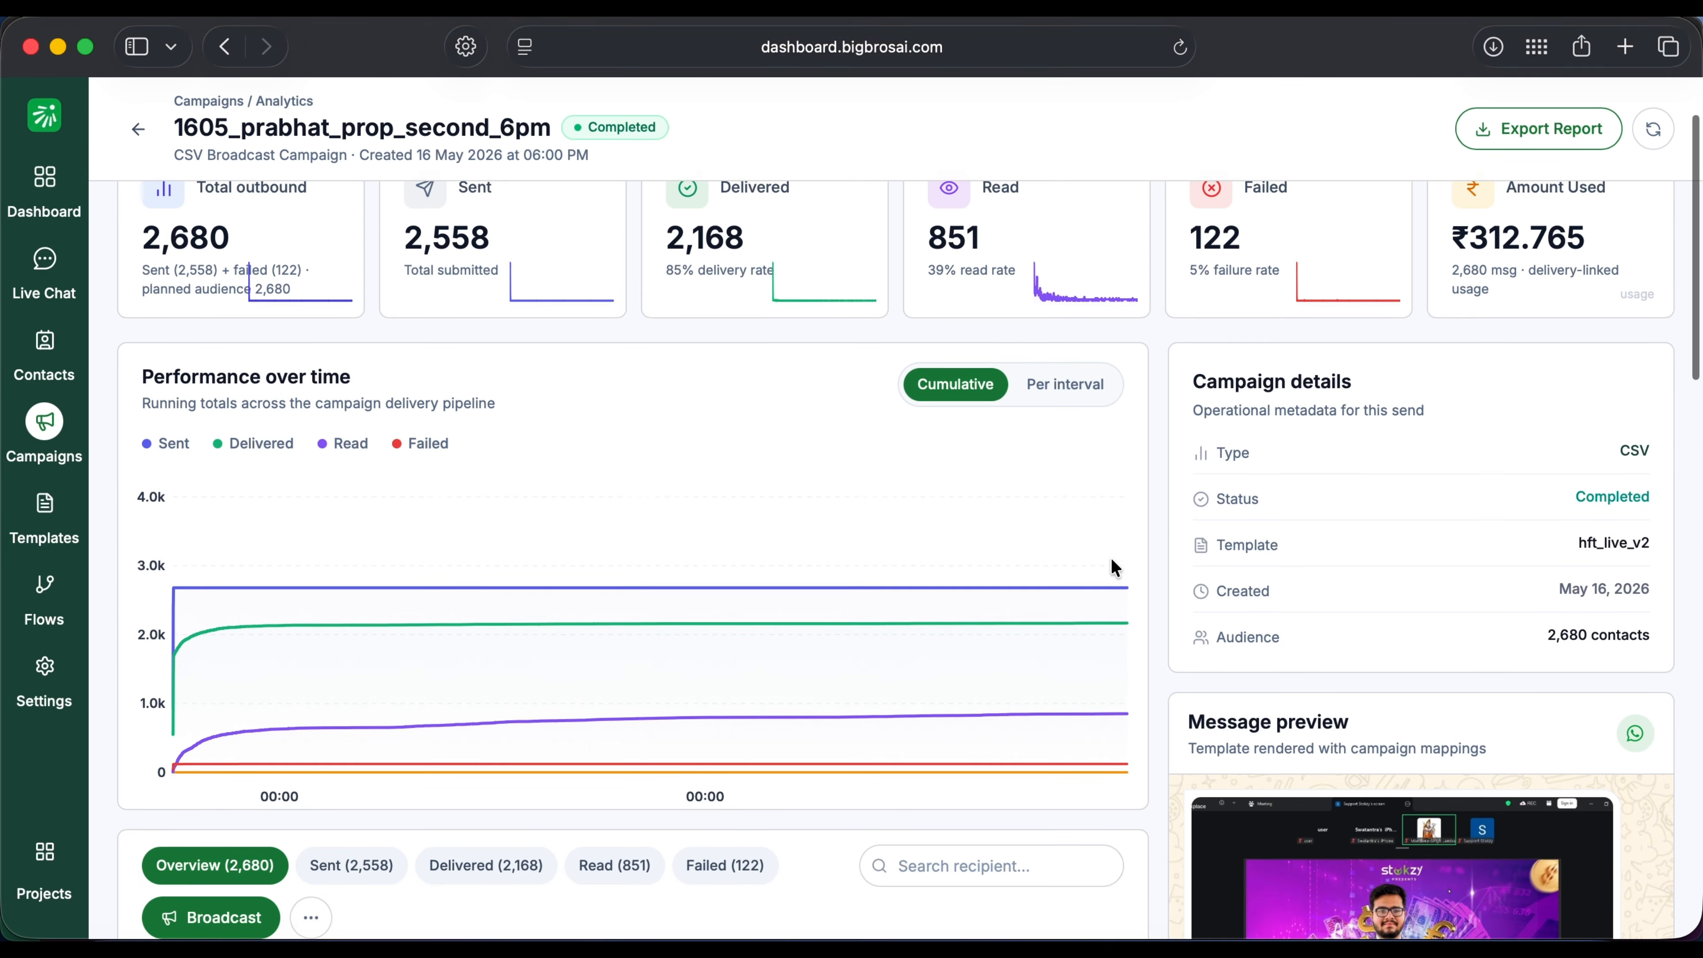
scroll(1110, 557, down, 12)
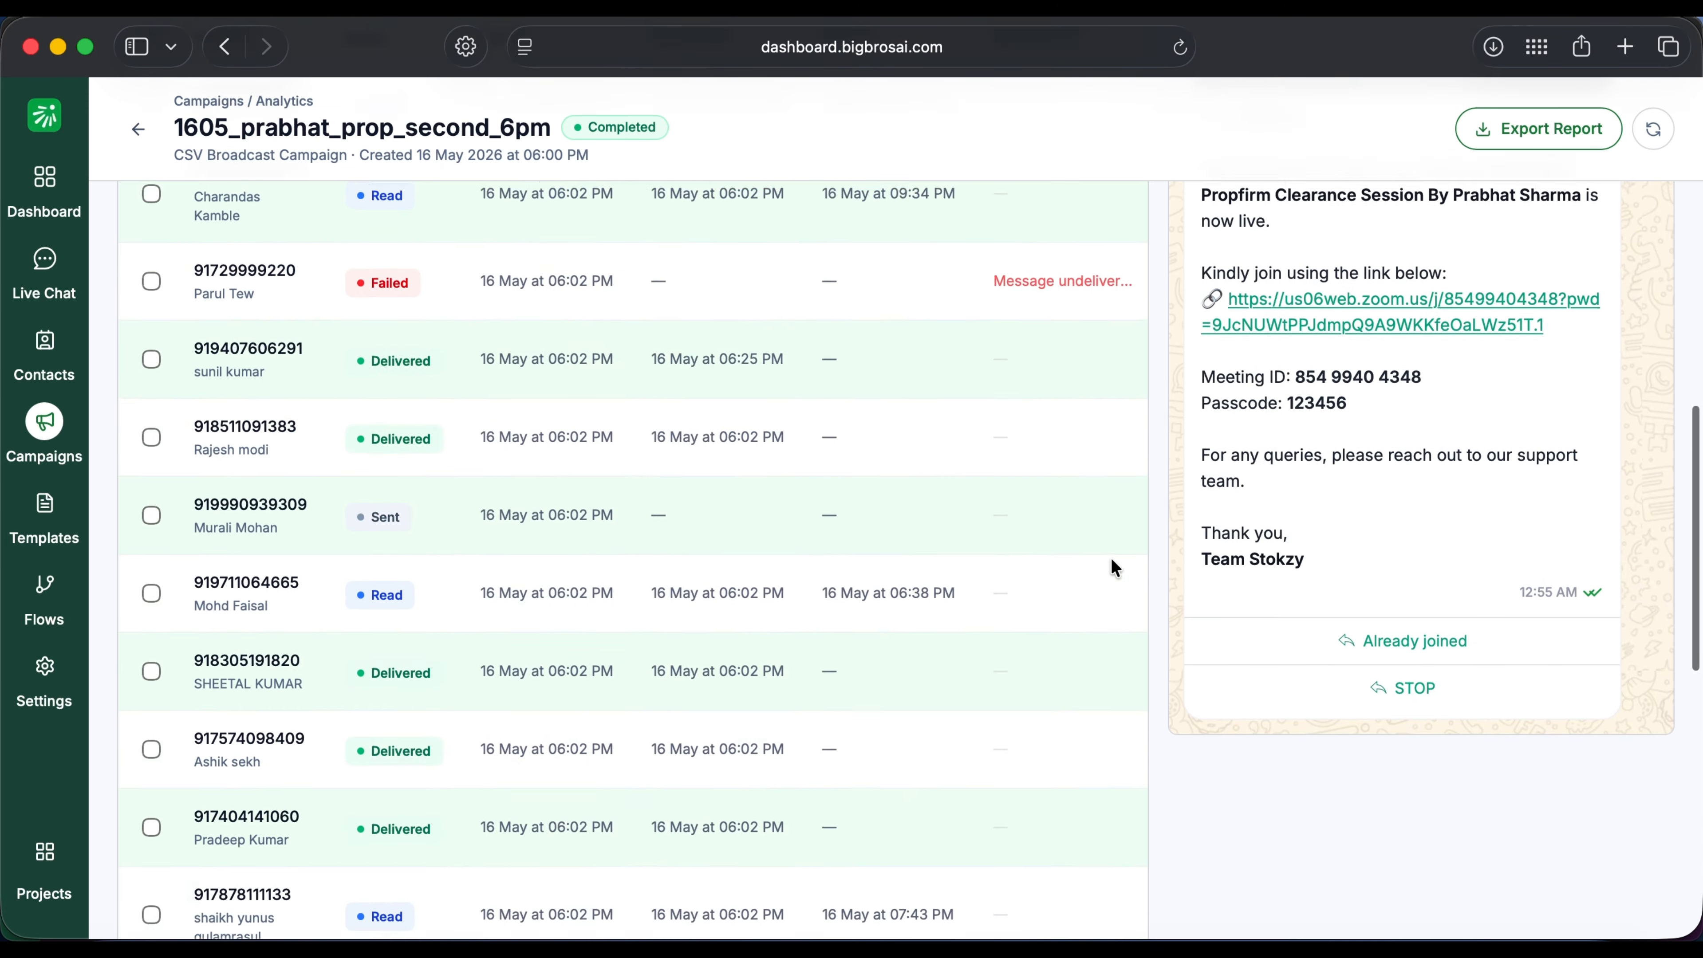
scroll(1110, 556, up, 15)
Step: Review the Usage & Billing spend charts, then bring up the Add Funds to Wallet form
click(44, 666)
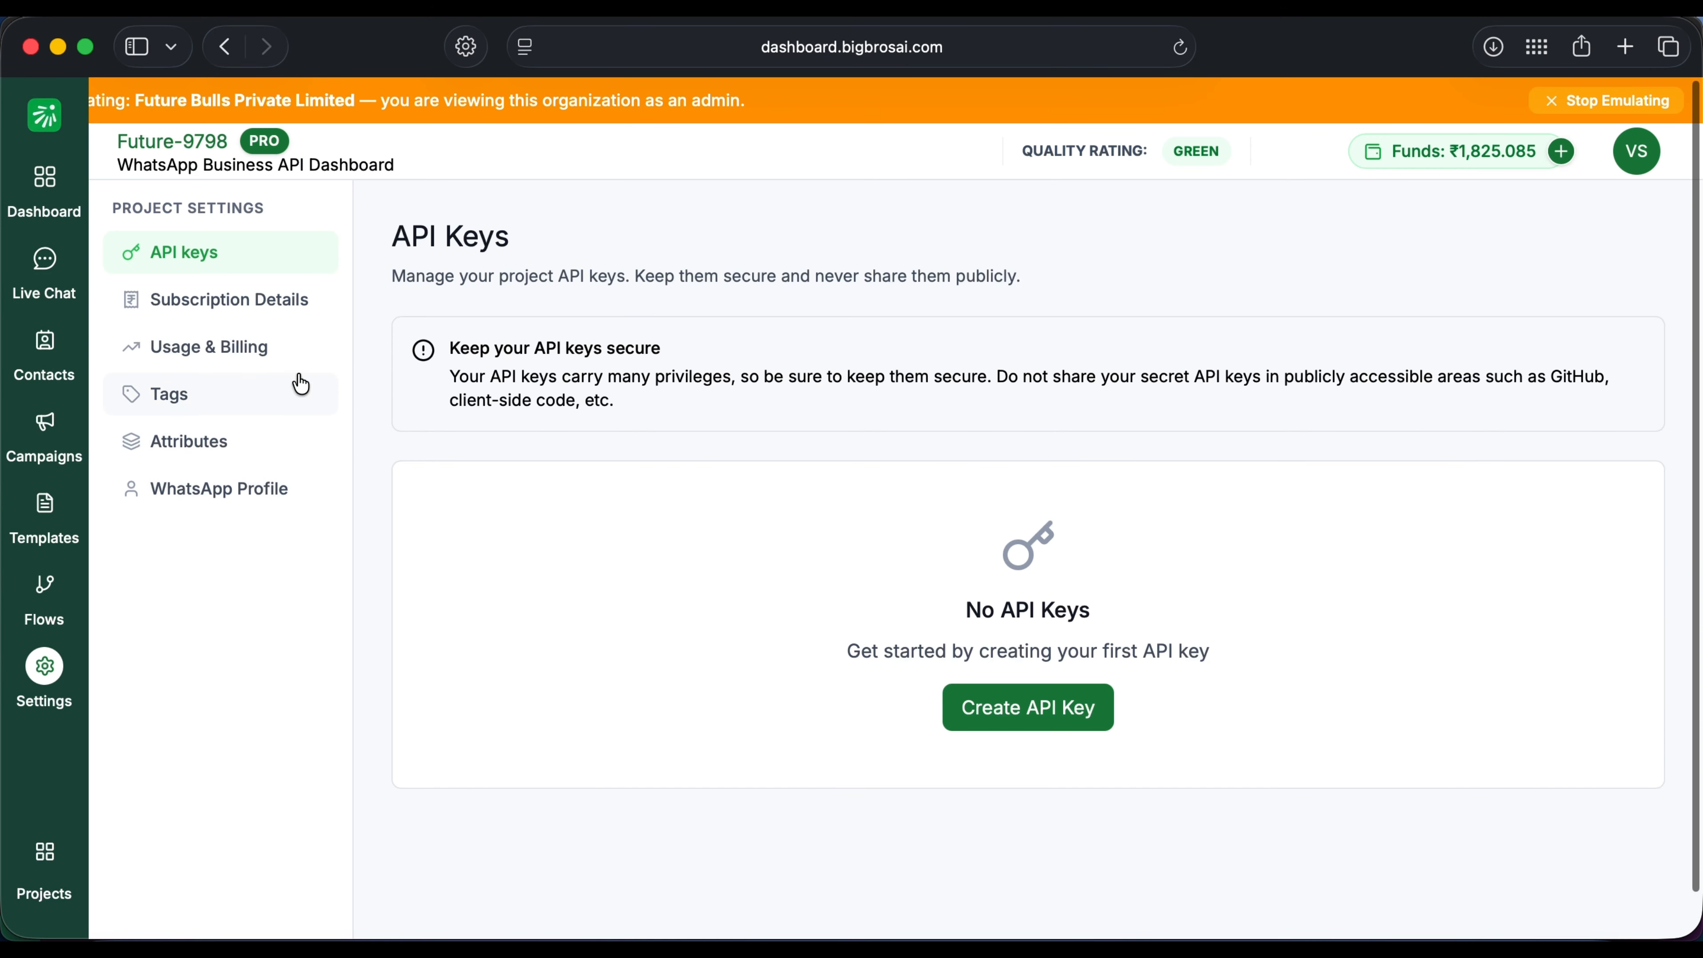
click(295, 363)
scroll(1027, 597, down, 2)
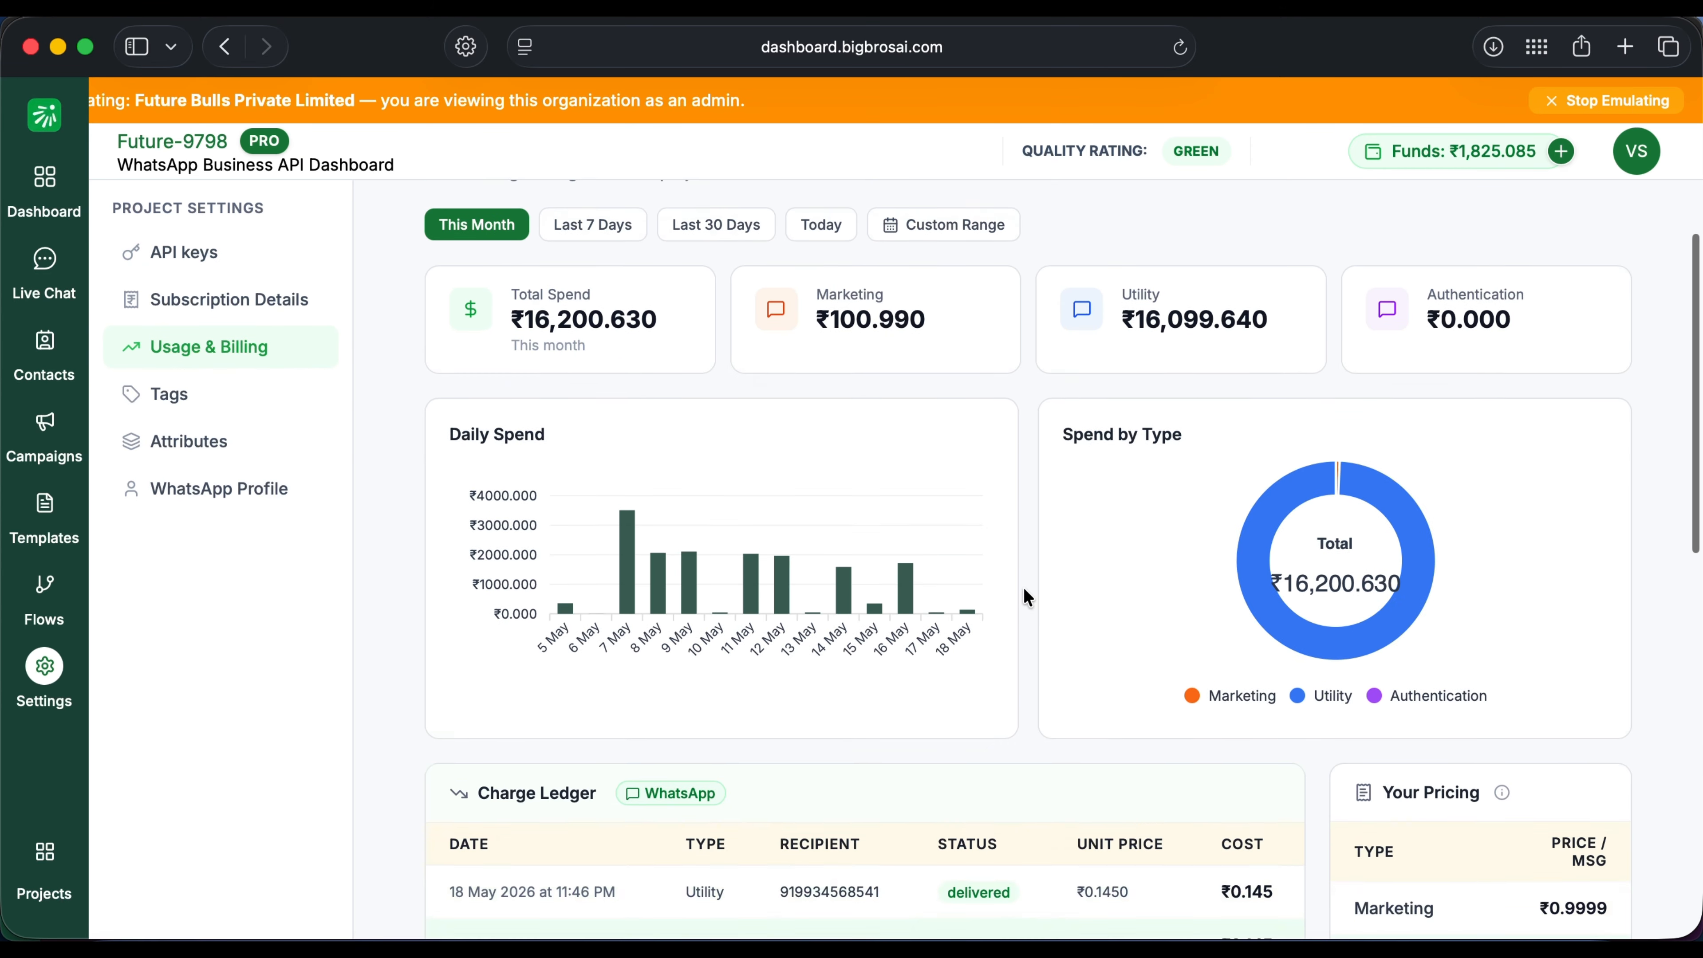
scroll(1027, 597, down, 3)
scroll(1025, 596, up, 5)
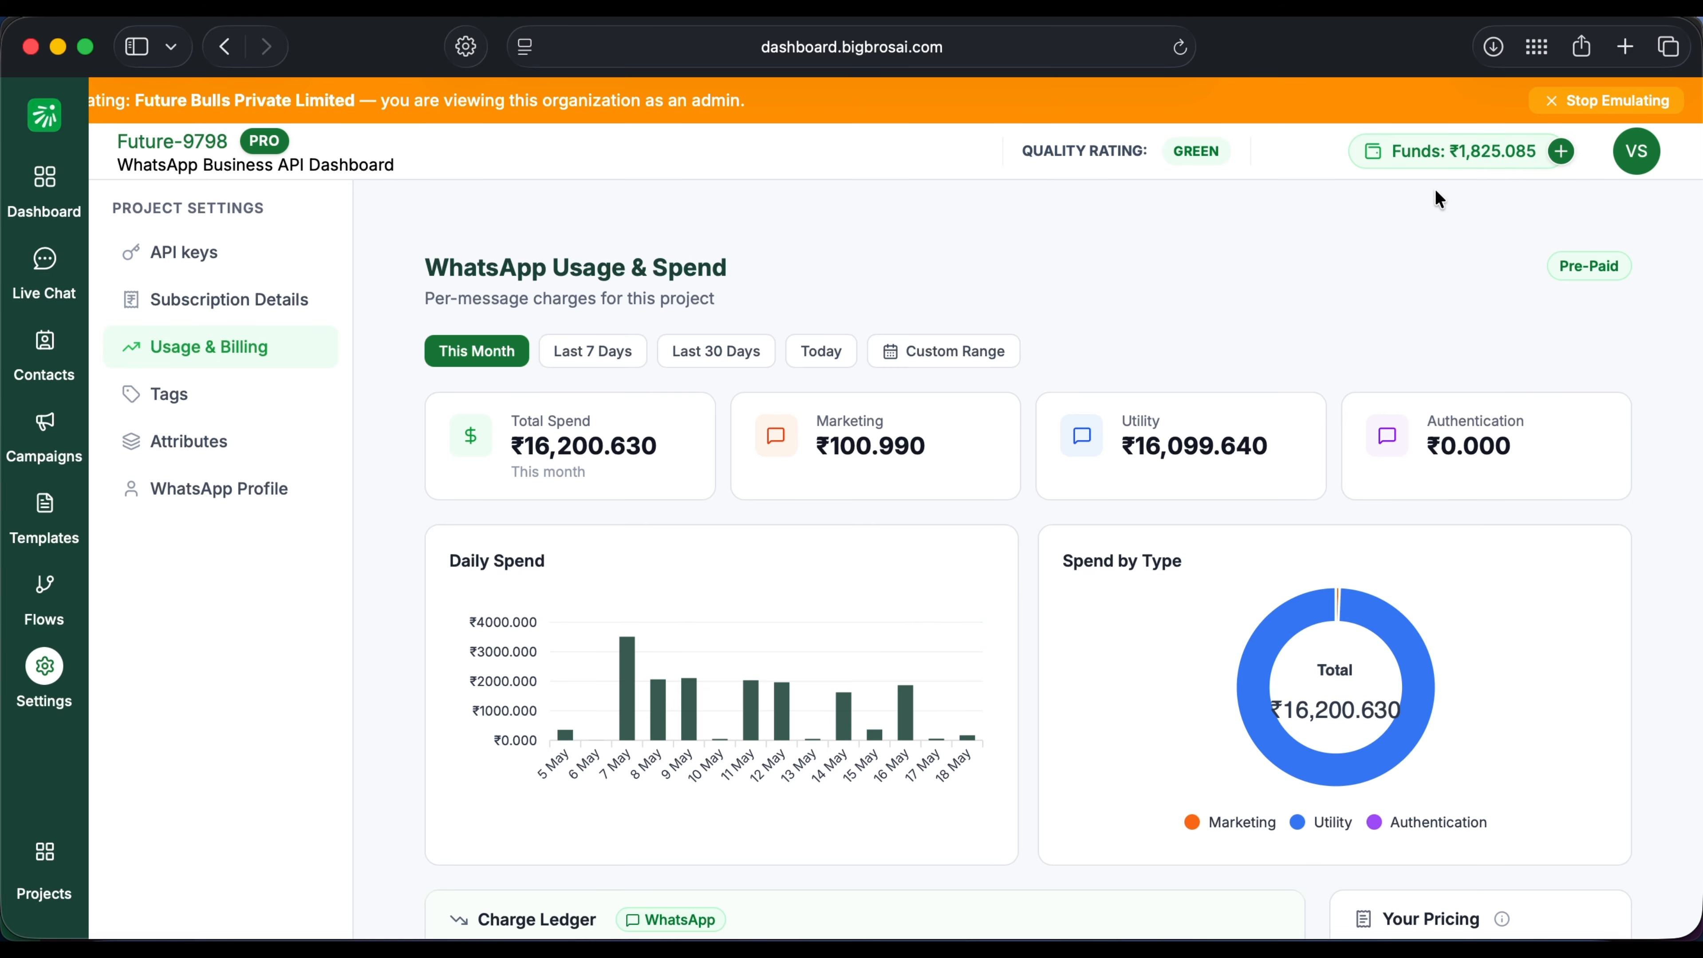
click(1561, 152)
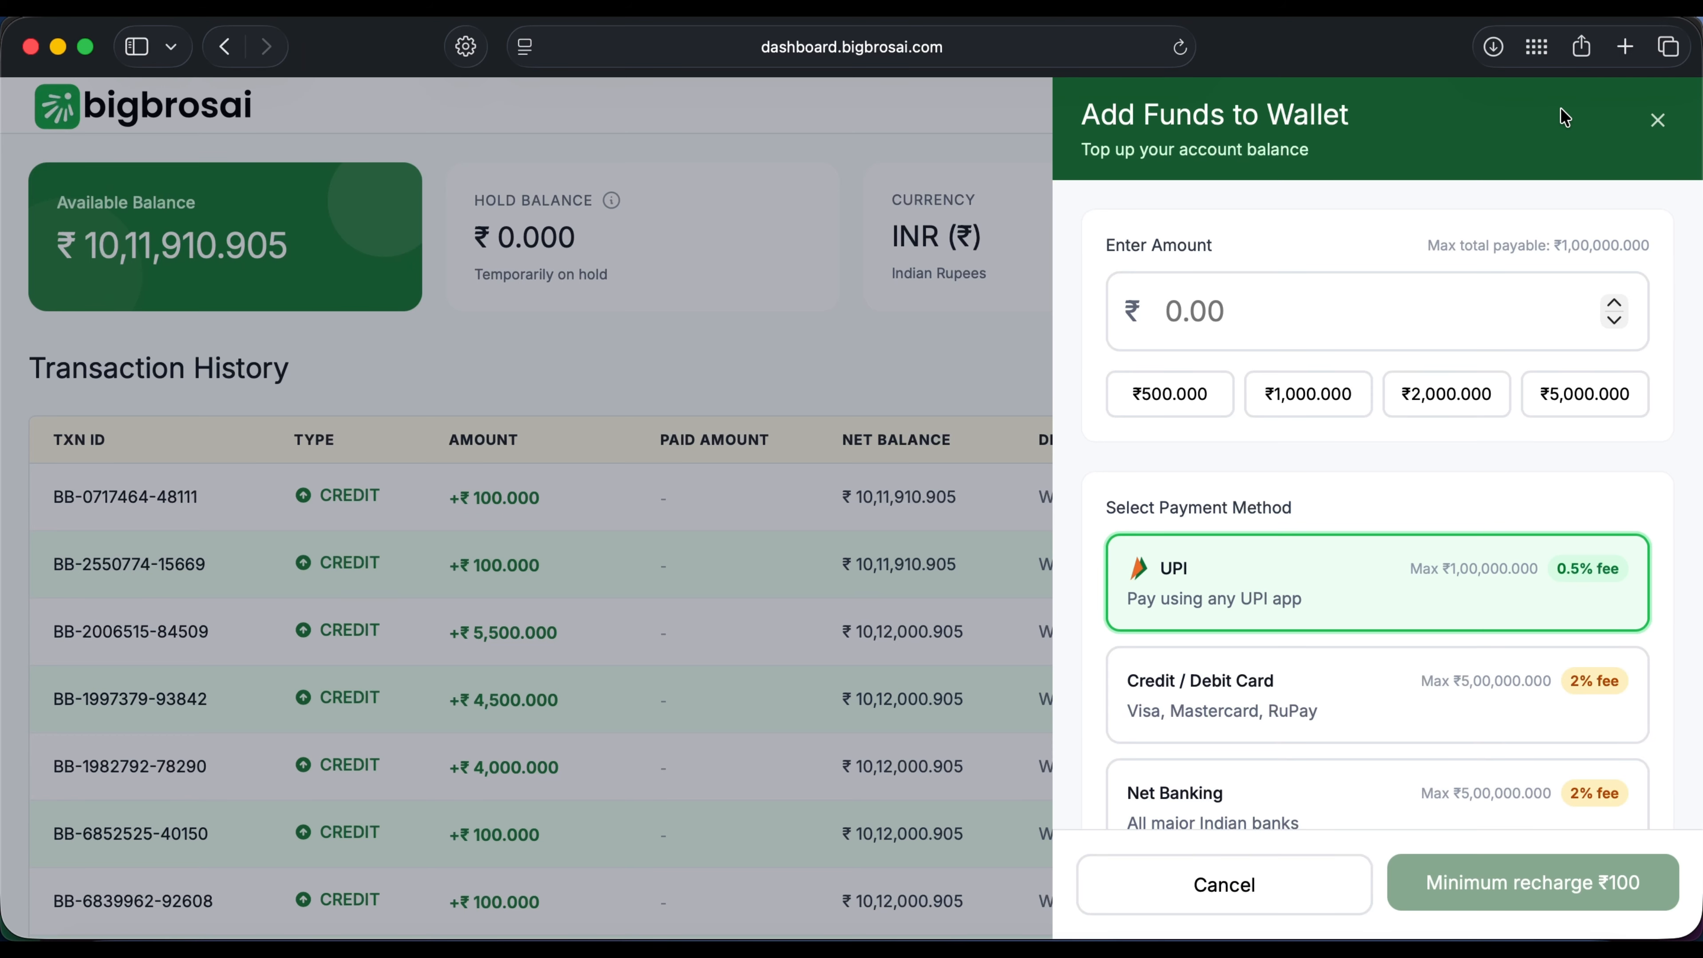
Step: Top up the wallet with ₹1,000 (₹1186.962 payable) and review the transaction history
click(1346, 389)
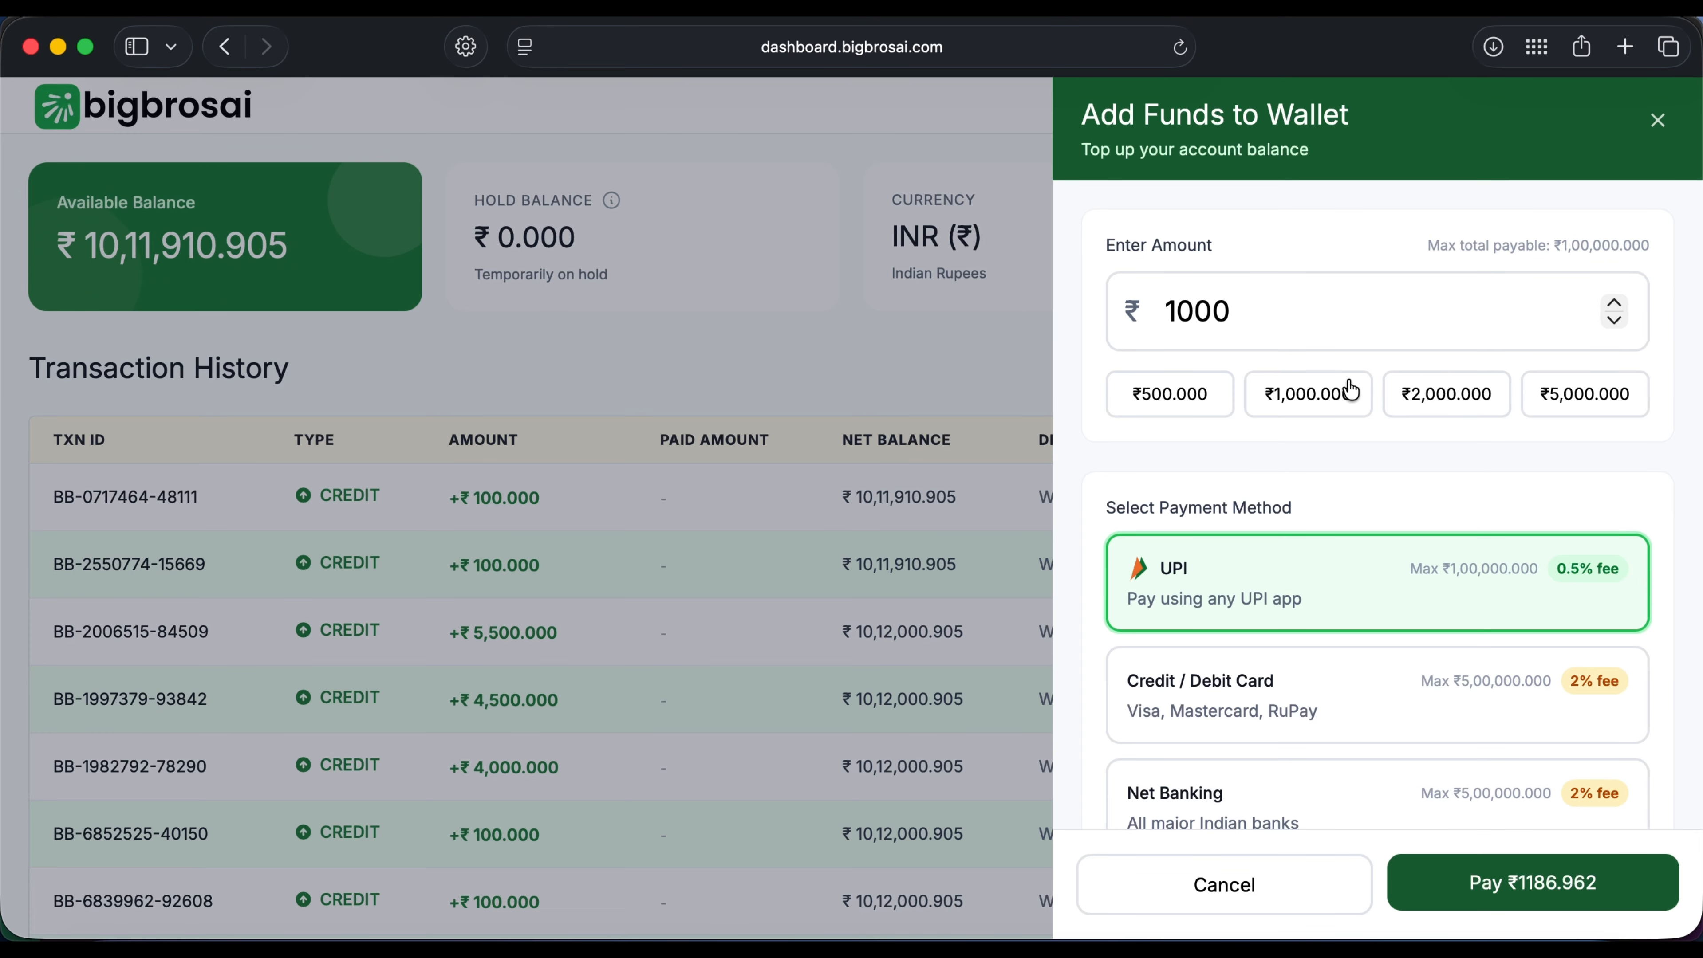
scroll(1435, 571, down, 2)
scroll(1435, 571, down, 3)
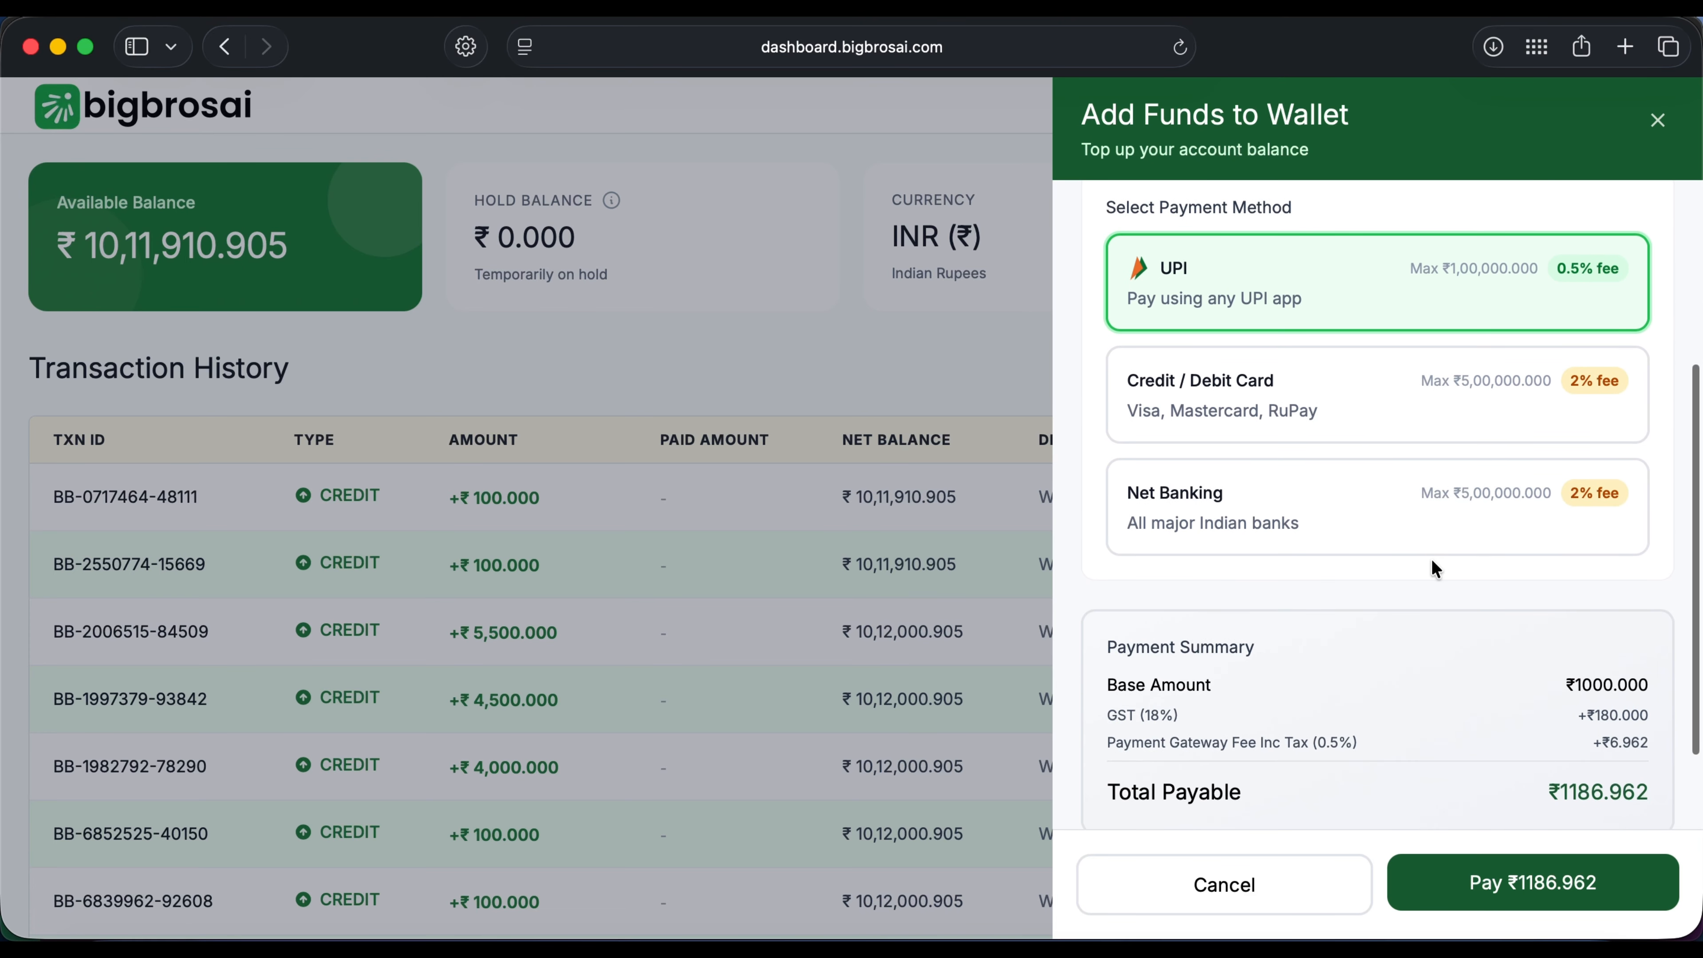
scroll(1432, 570, up, 5)
scroll(1432, 569, down, 3)
click(1530, 884)
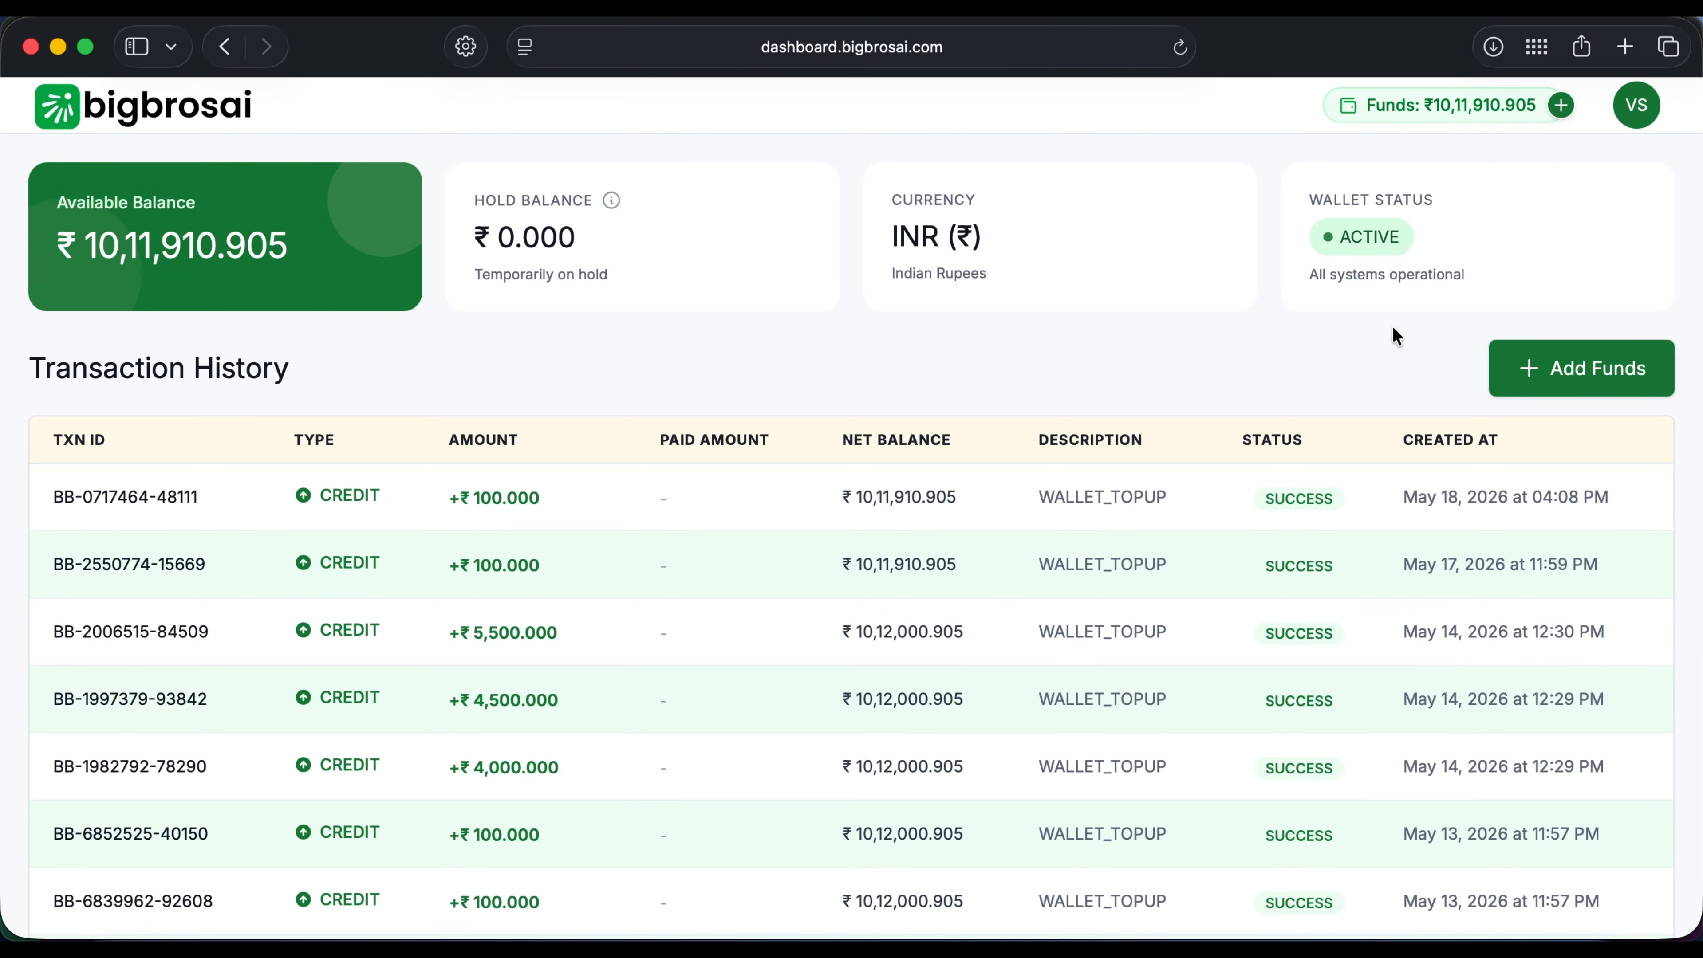
scroll(1330, 591, down, 1)
scroll(1331, 598, down, 5)
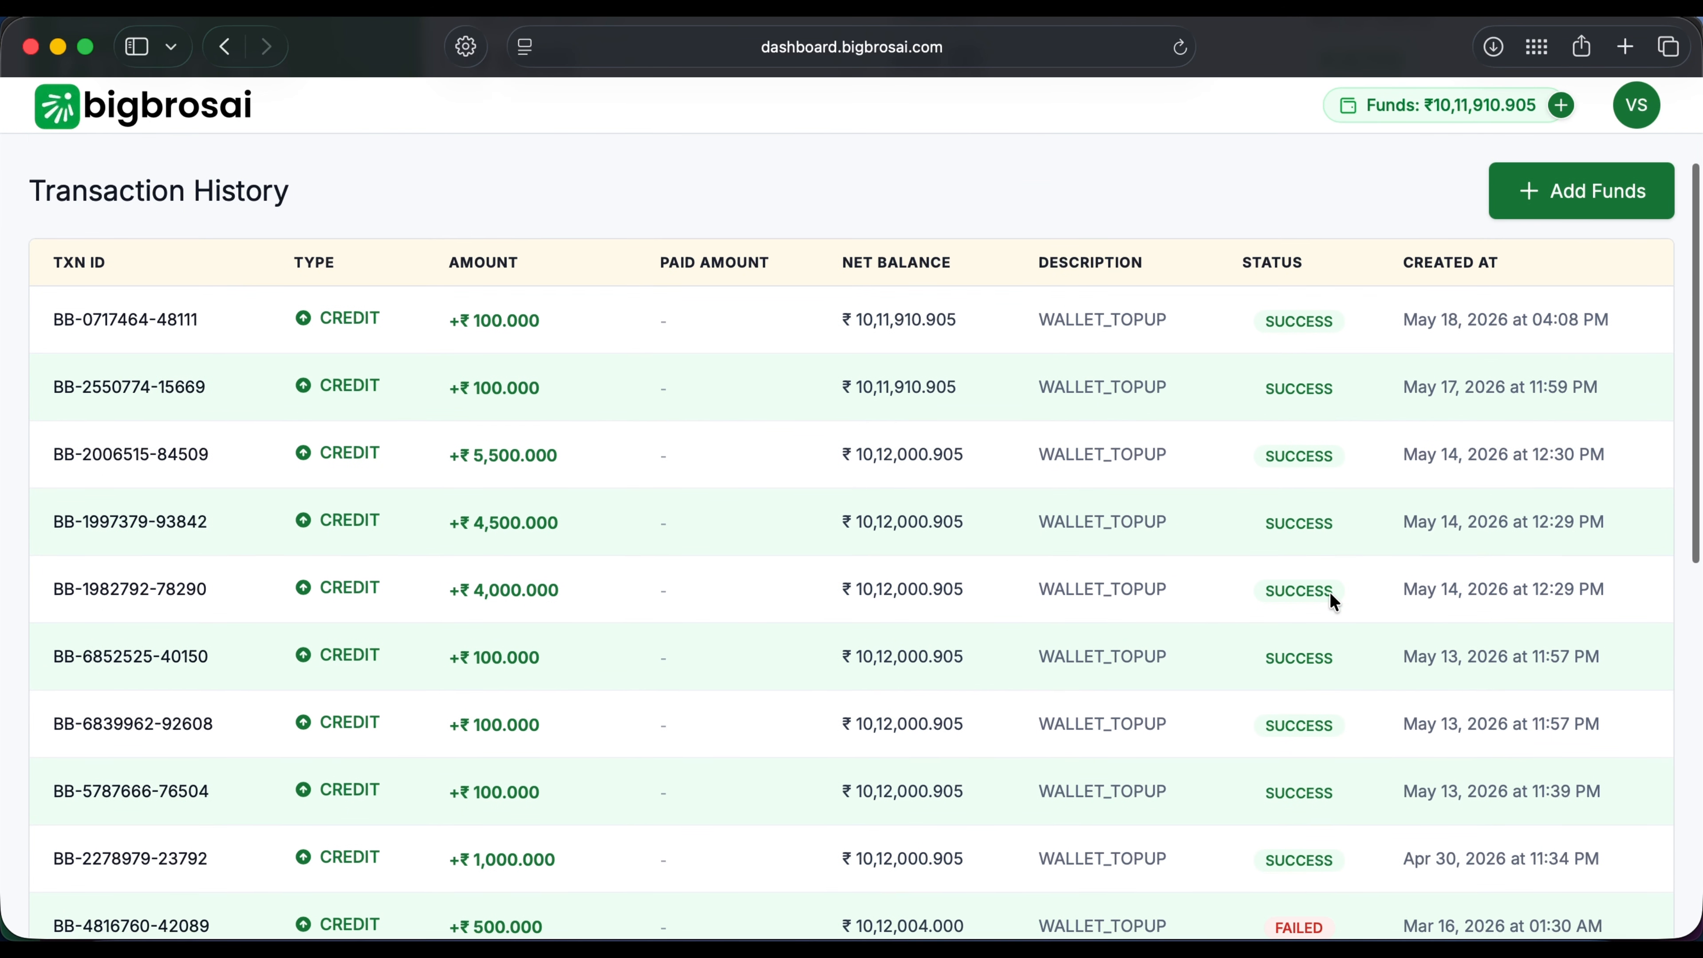
scroll(1329, 594, down, 5)
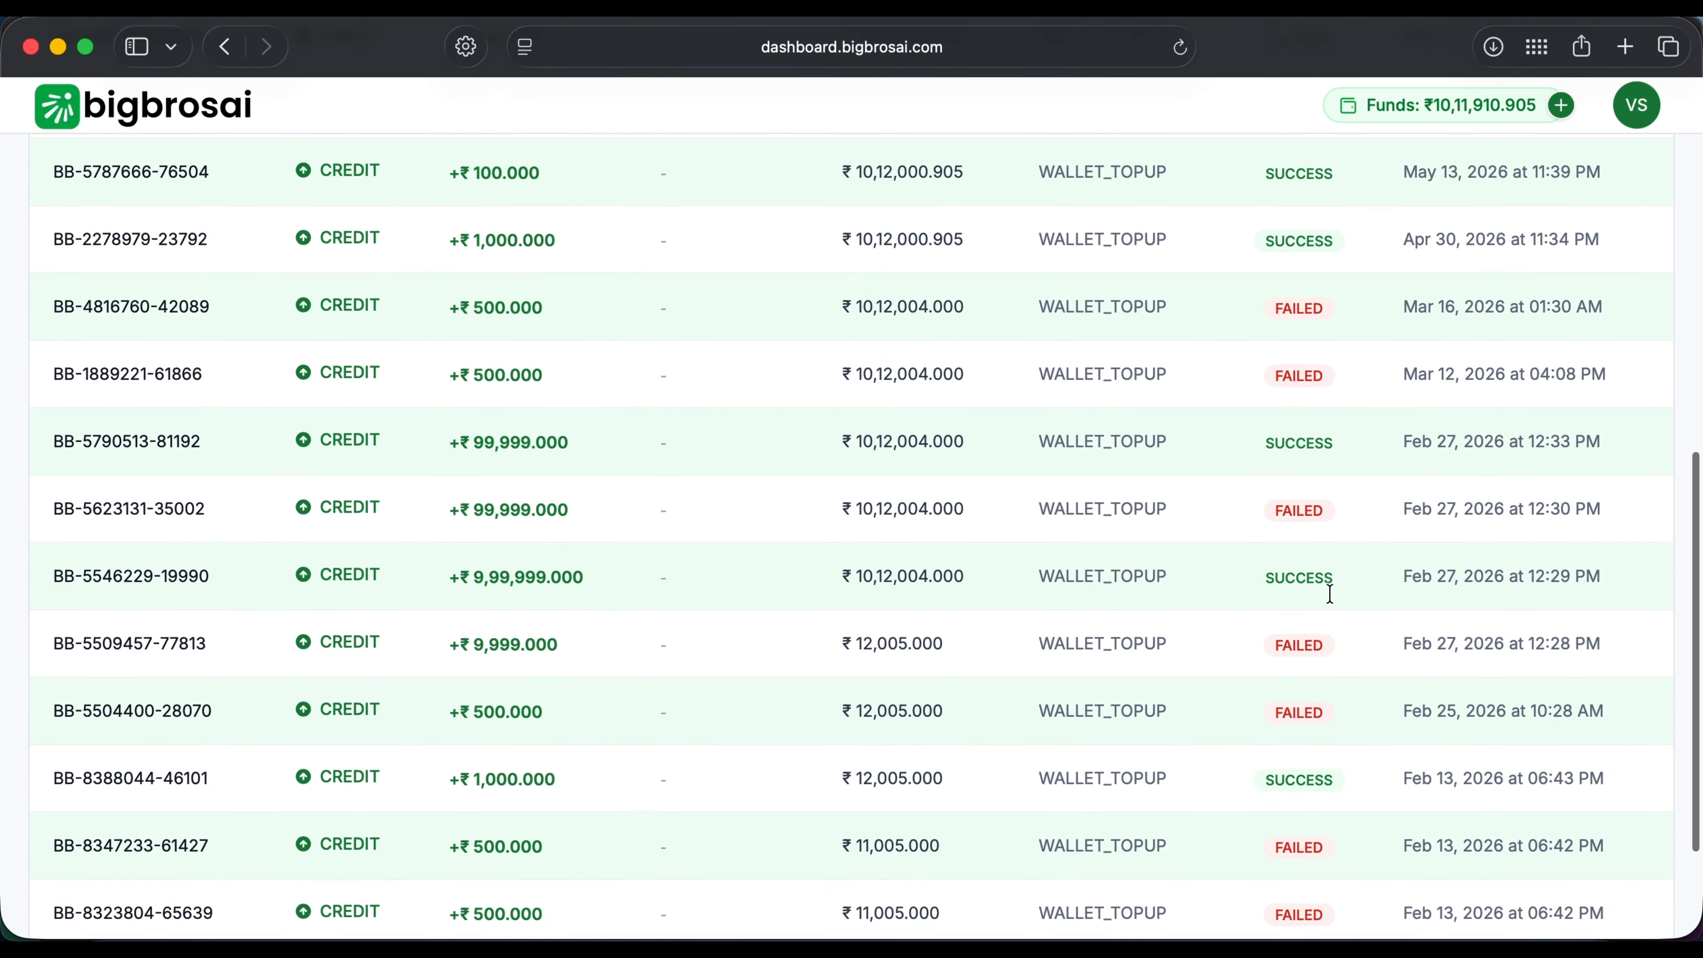
scroll(1330, 594, up, 6)
scroll(1330, 593, up, 5)
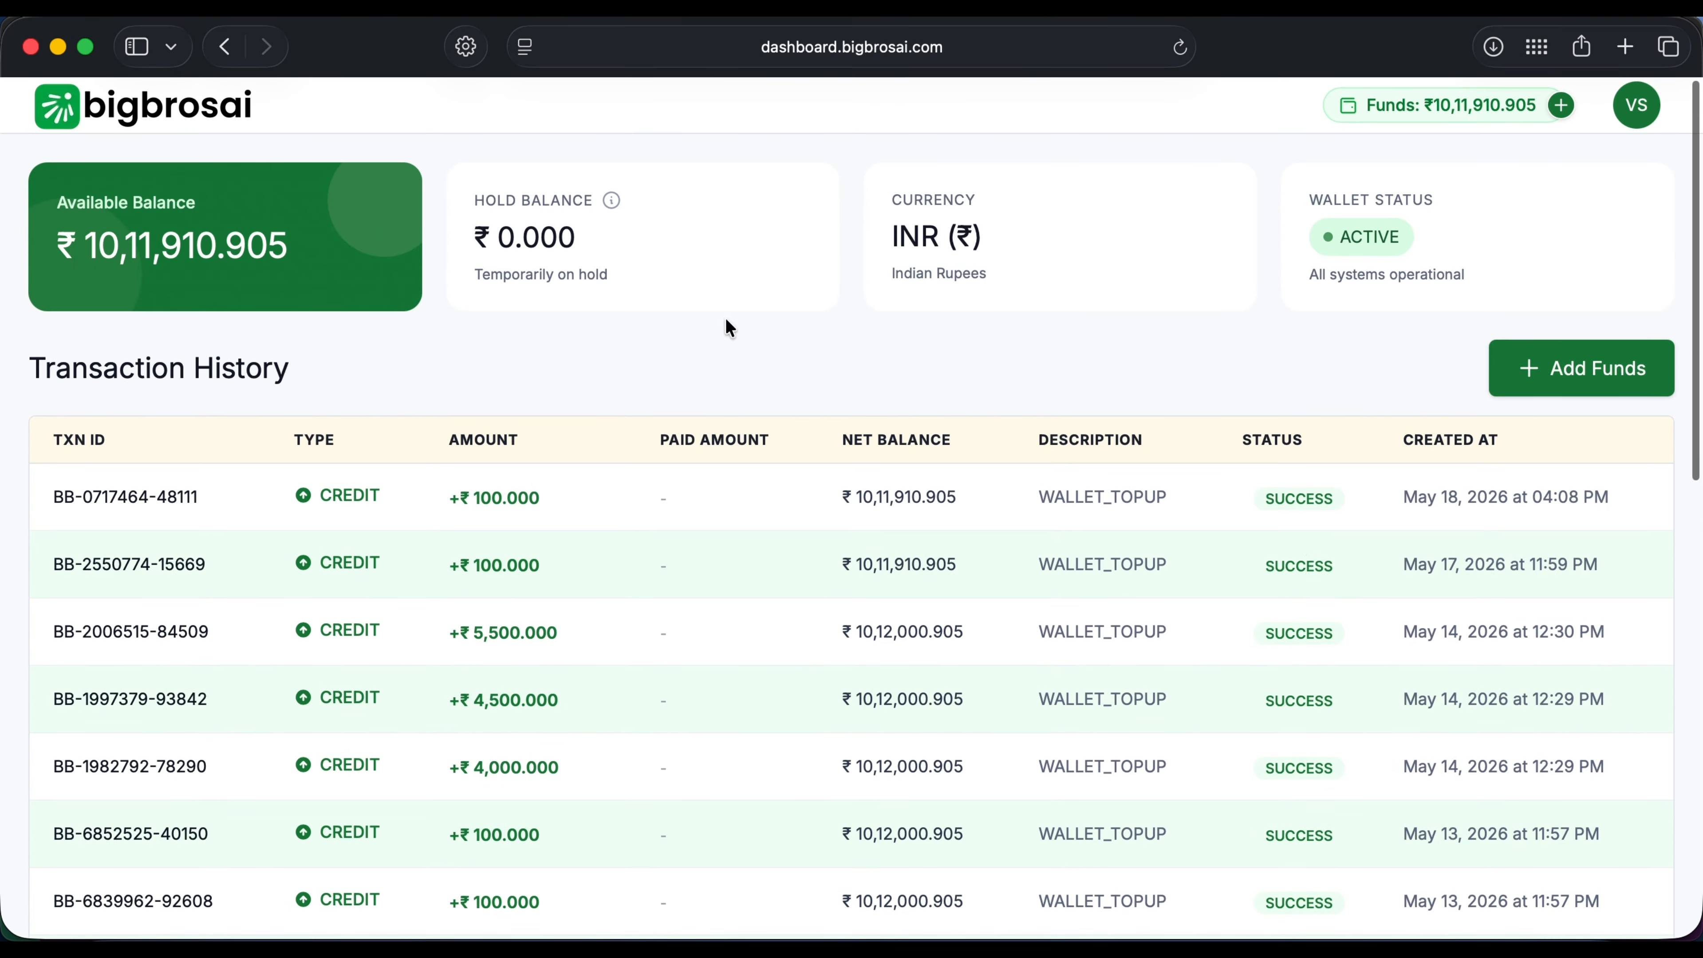
Step: Go to Automation flows, cancel the 5-flow-slot add-on, and open the Demo Request flow
click(161, 123)
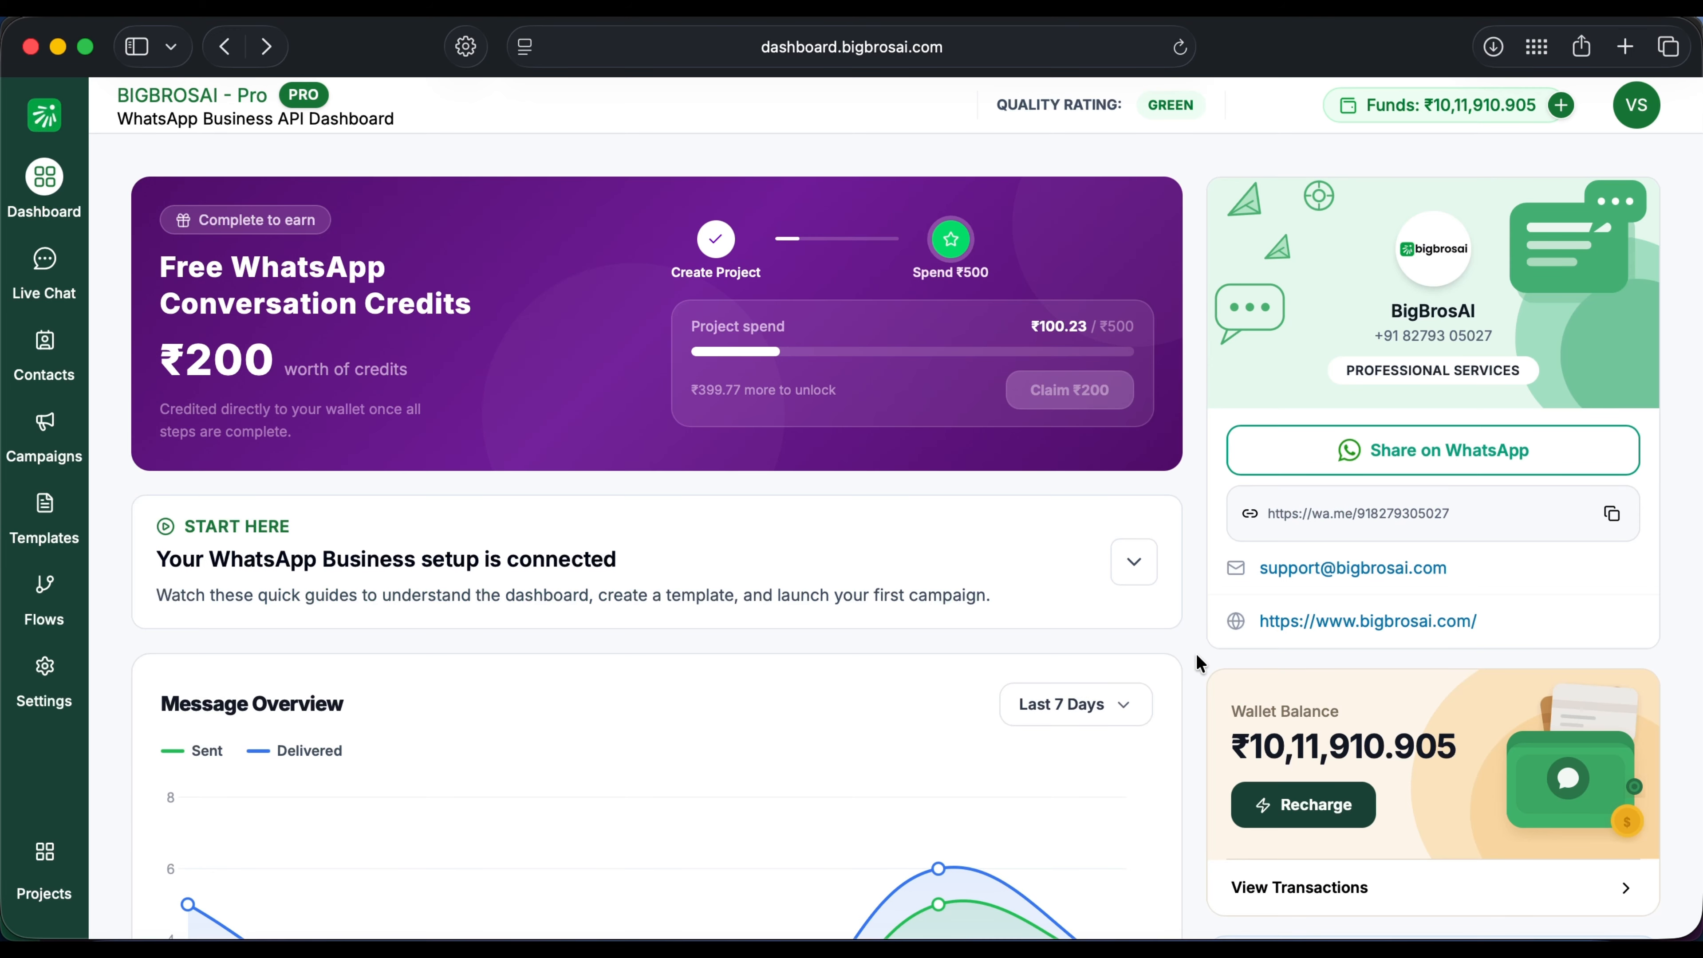
click(47, 589)
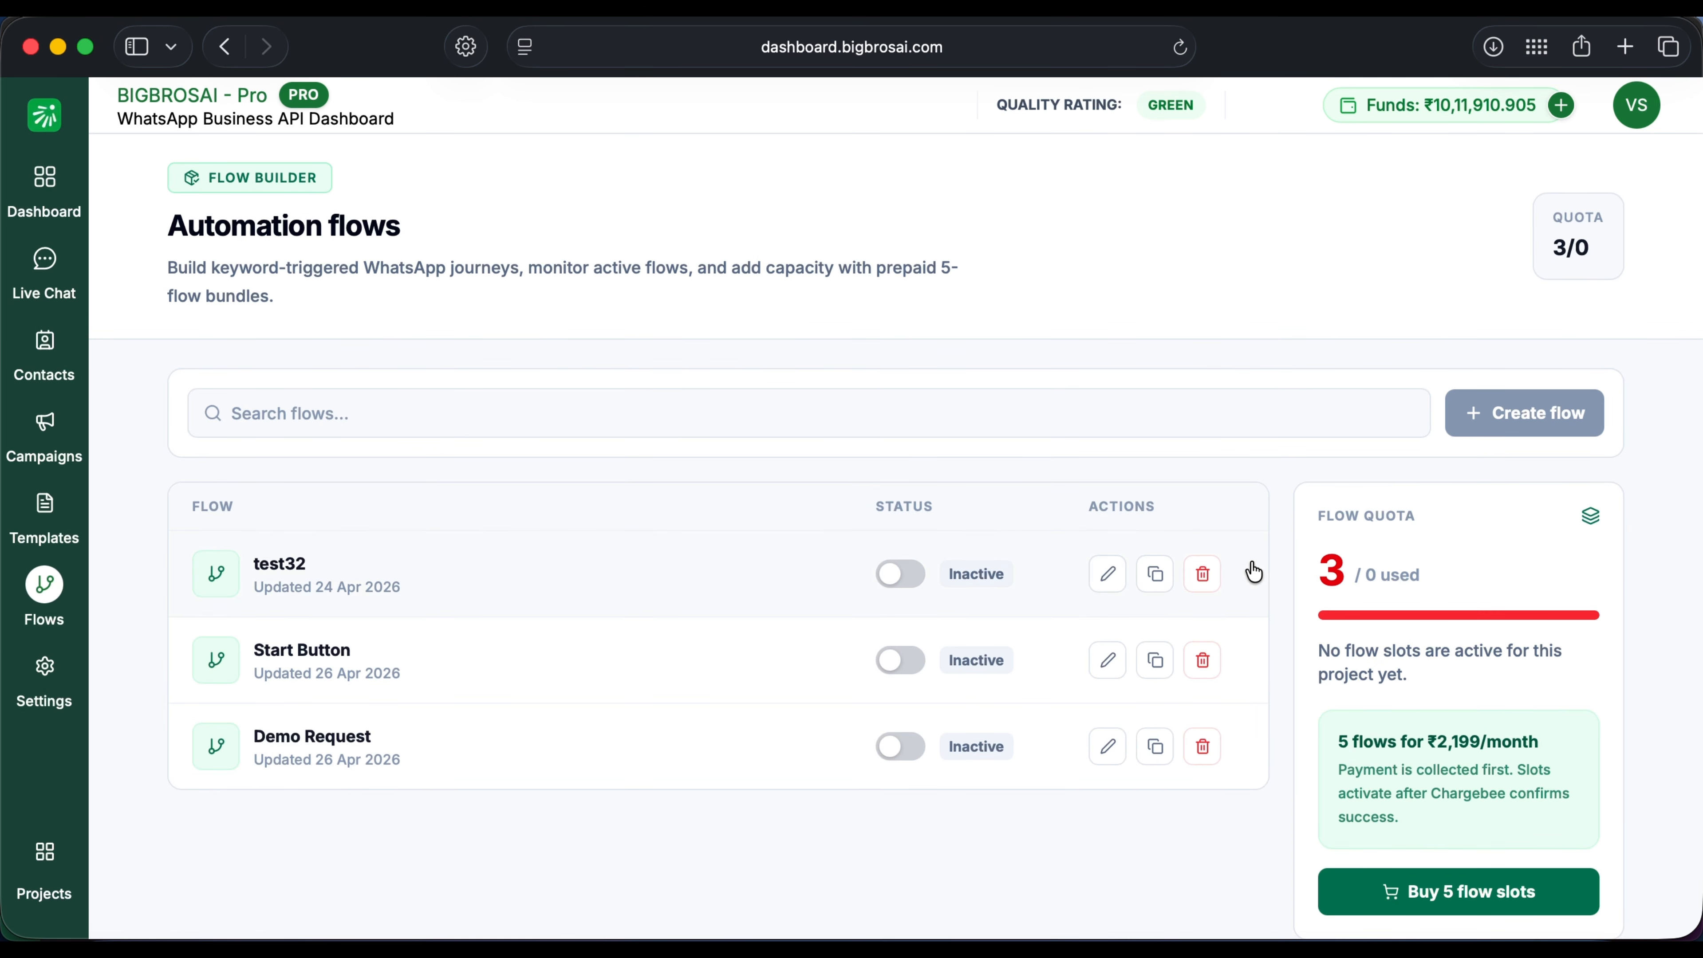
scroll(1517, 470, down, 2)
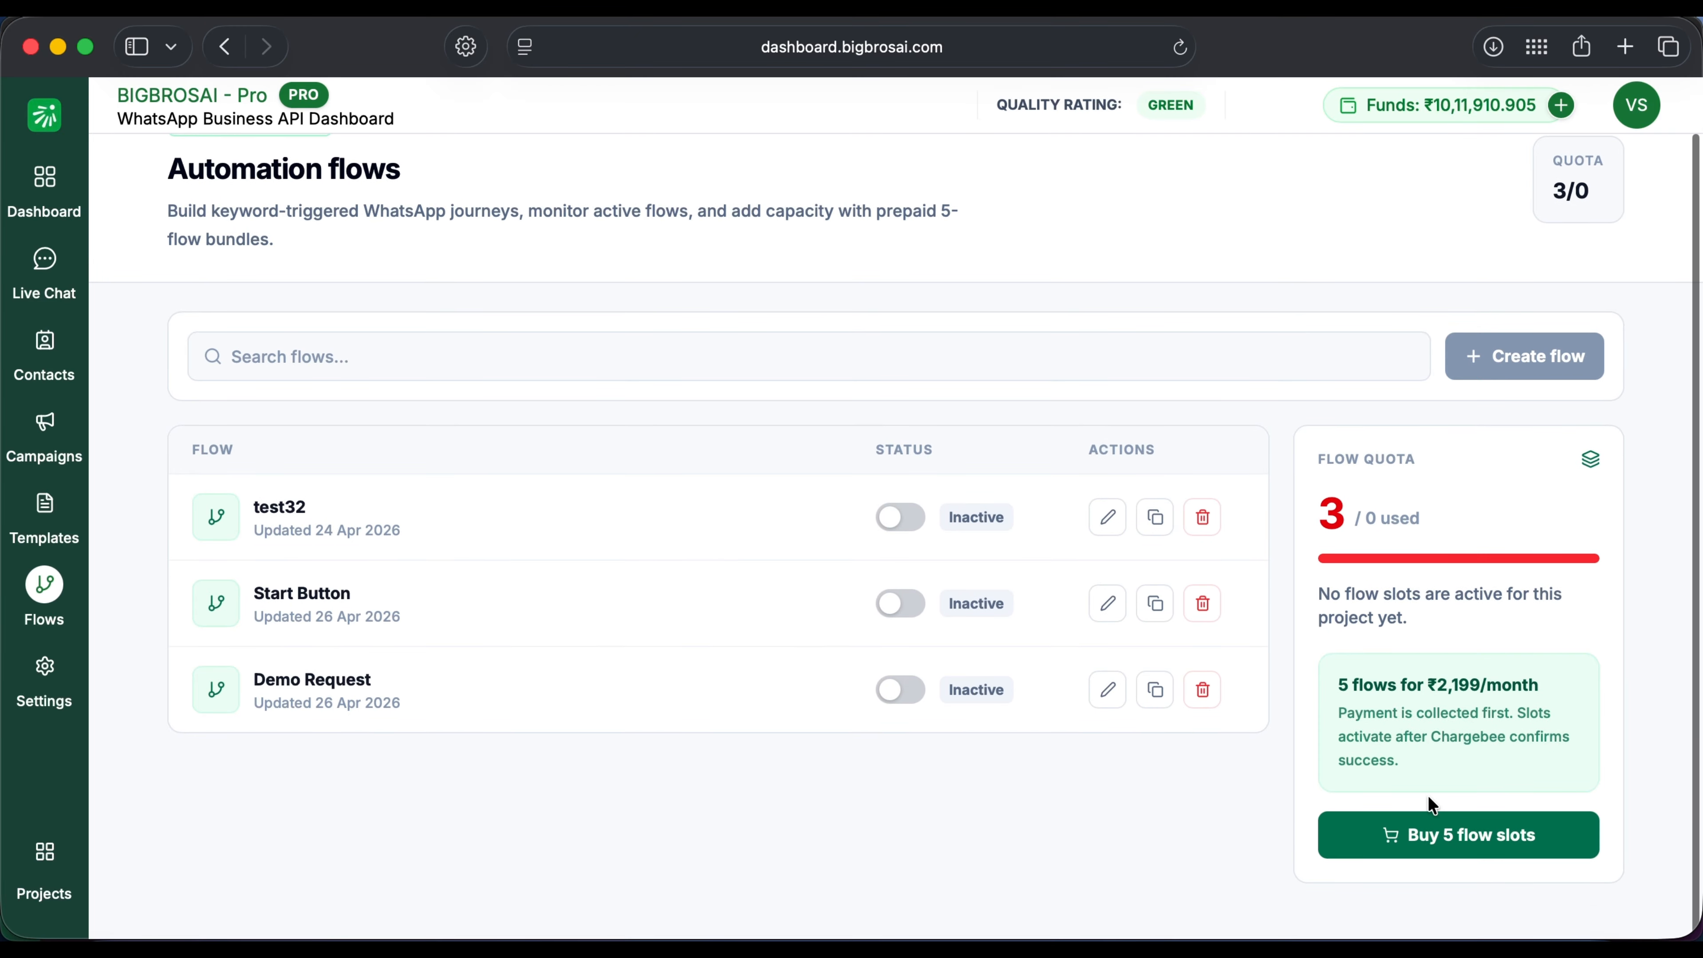
click(1429, 835)
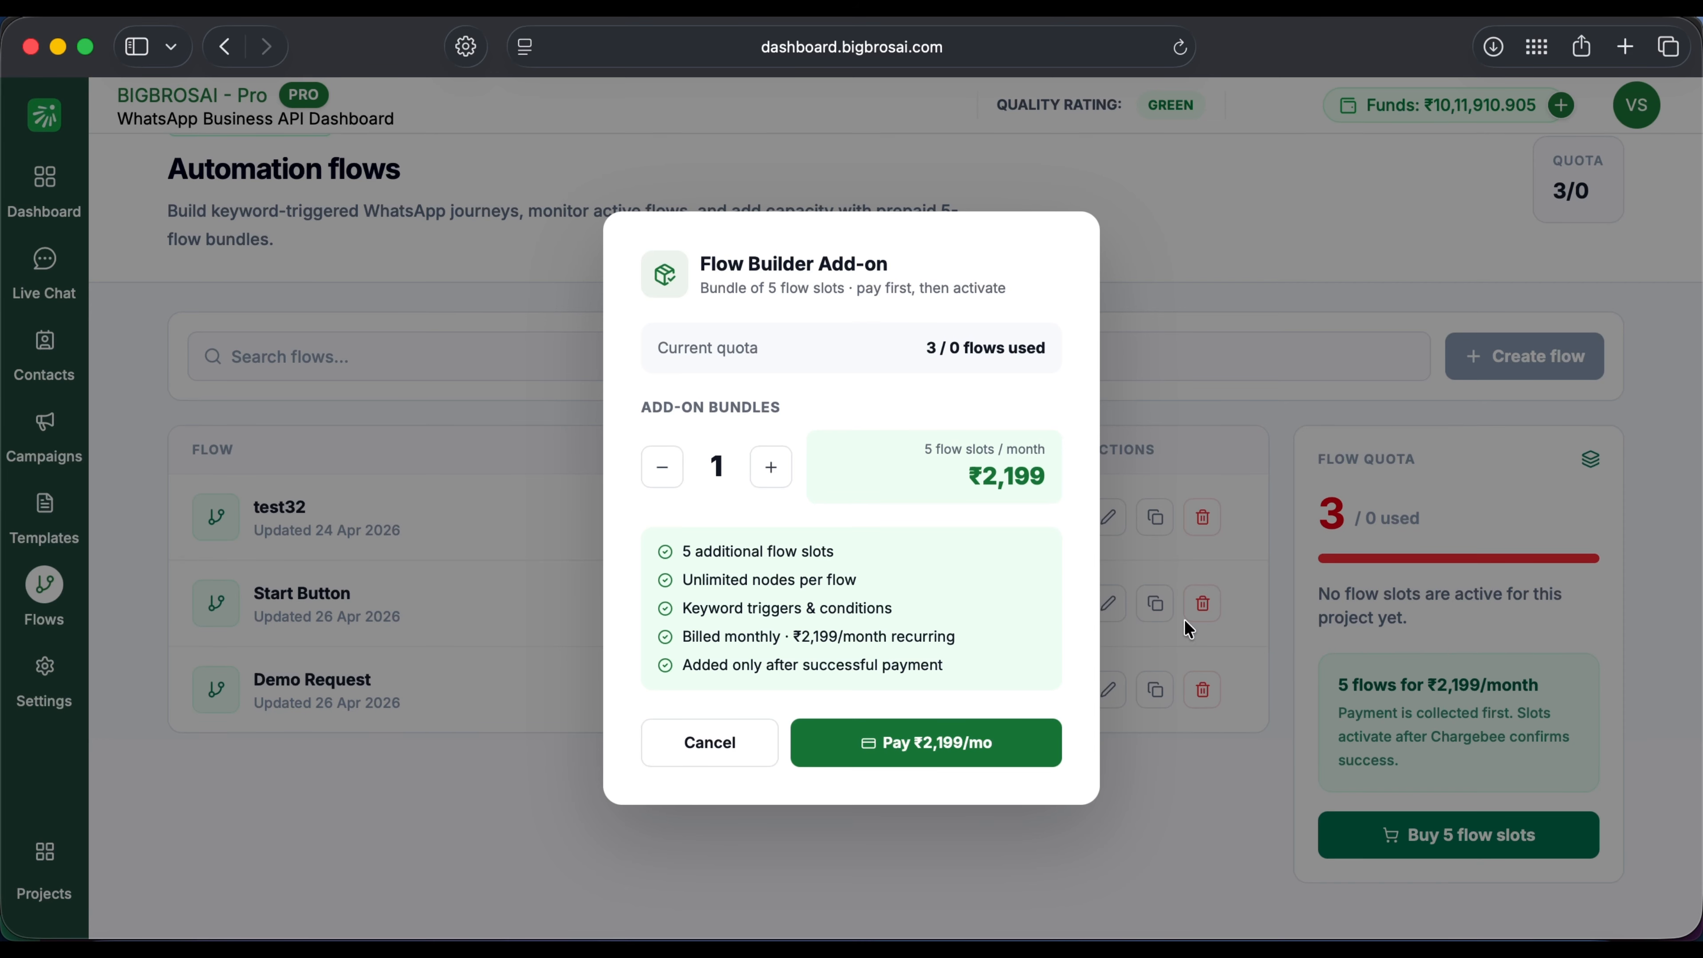
click(709, 747)
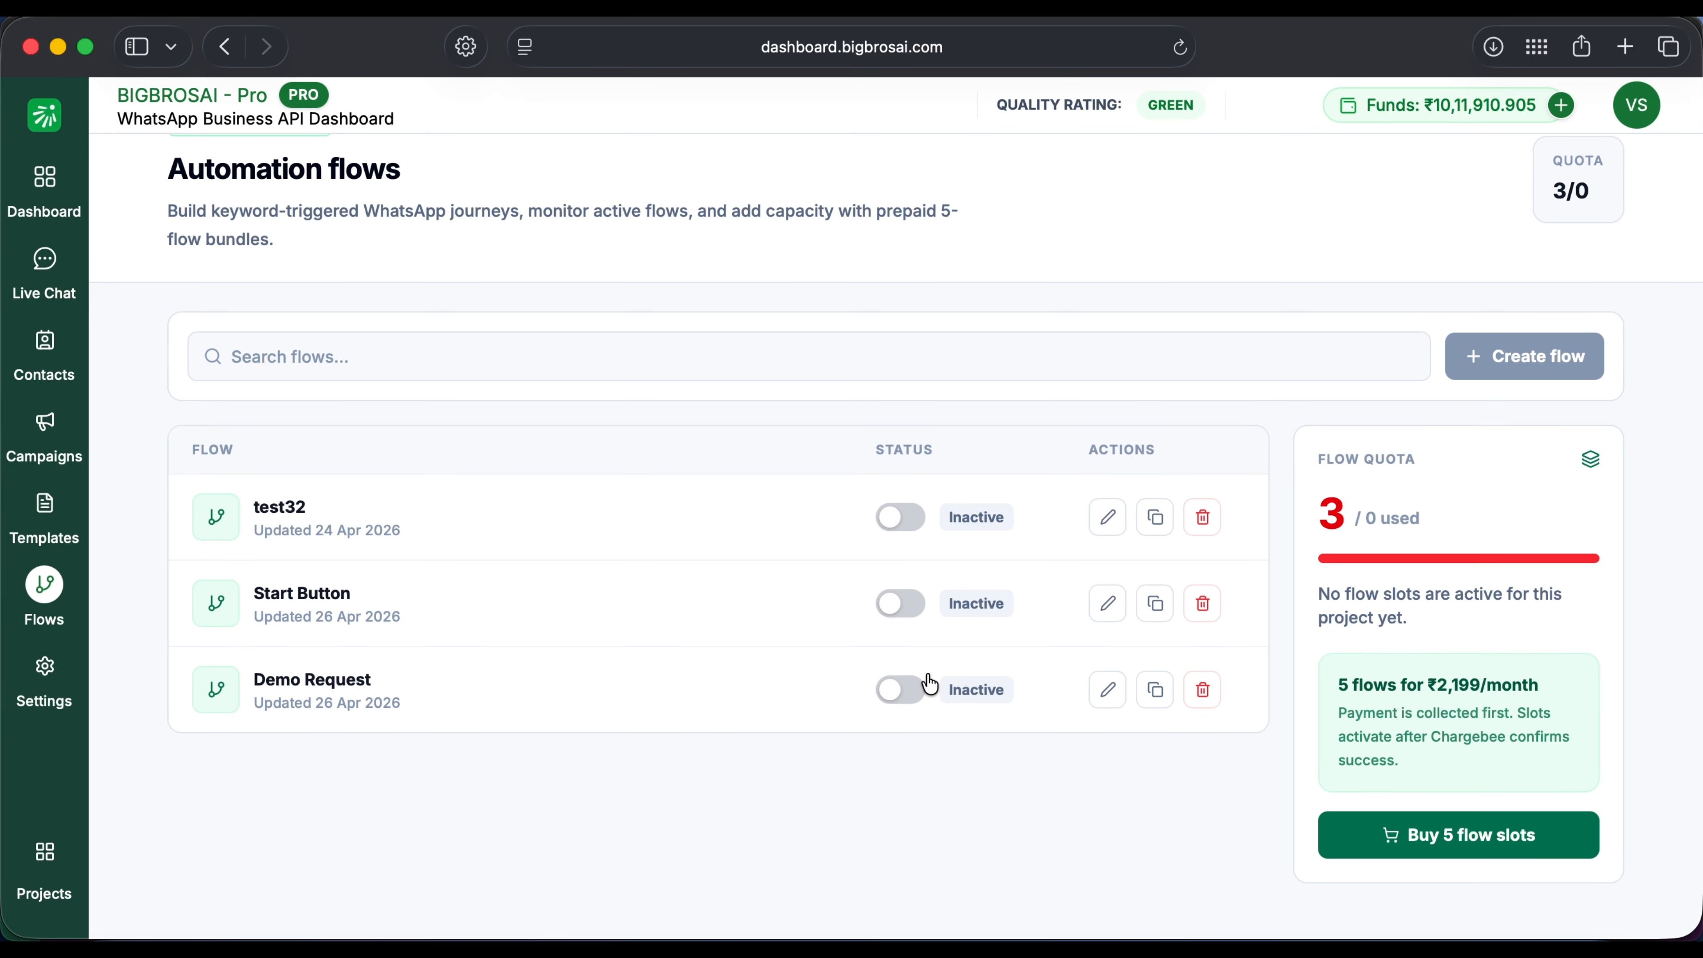
click(1108, 516)
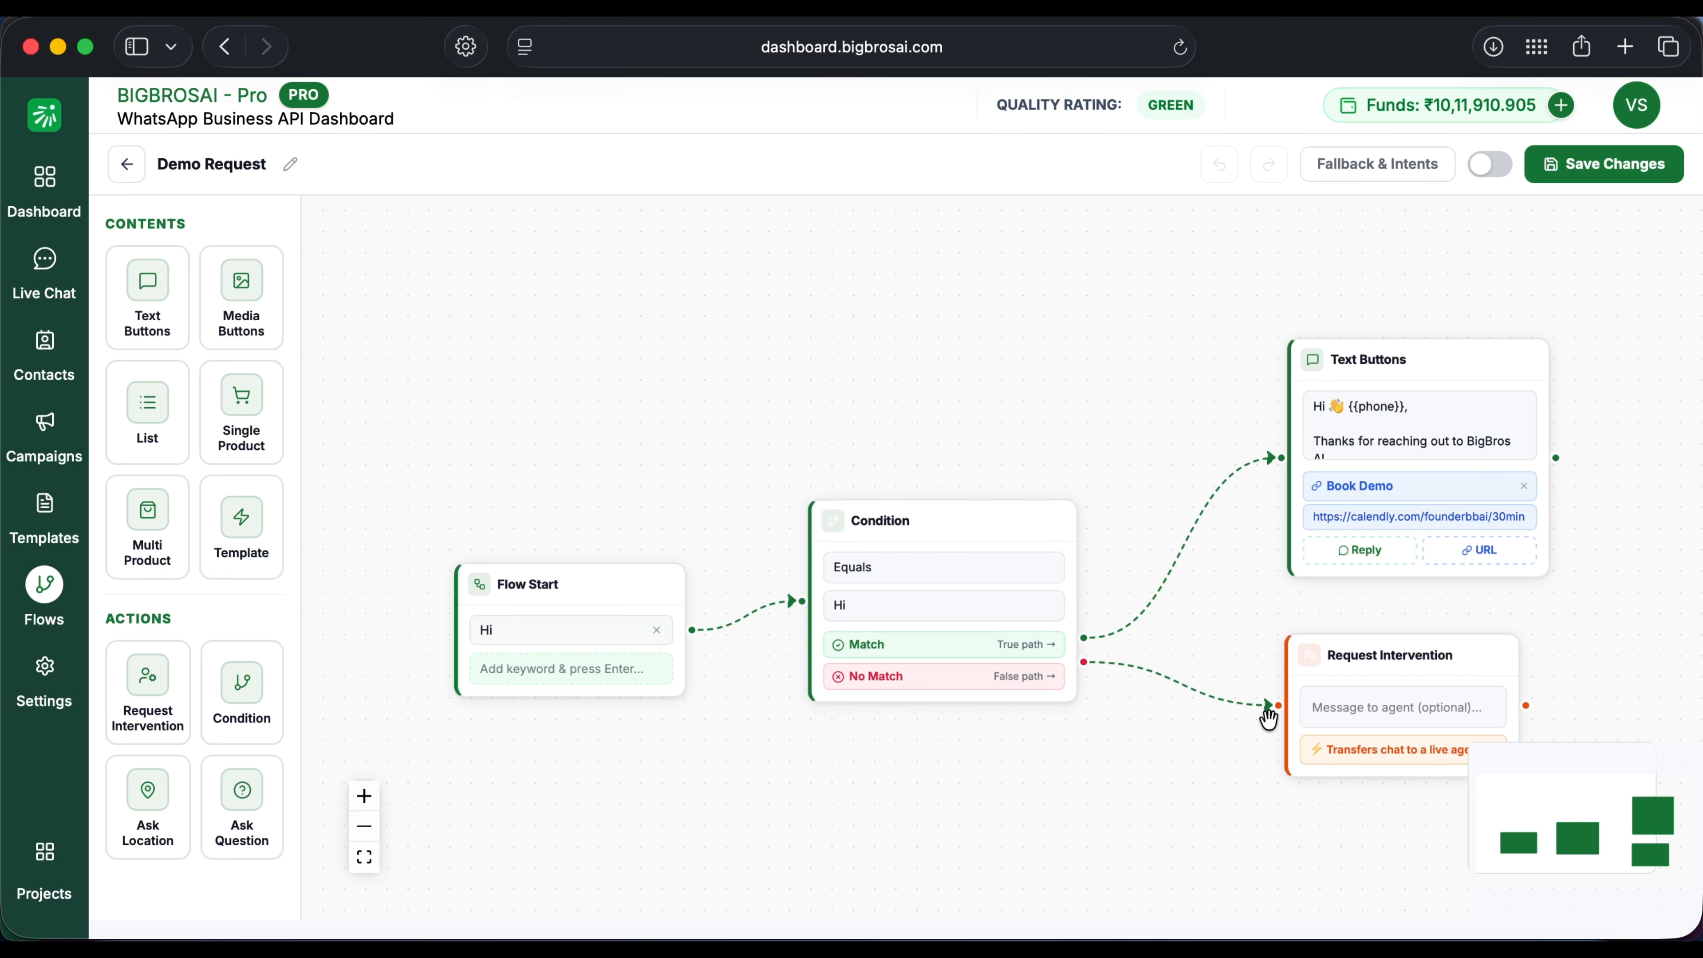
Step: Zoom out and pan the Demo Request flow canvas to recentre its nodes
scroll(1280, 768, down, 2)
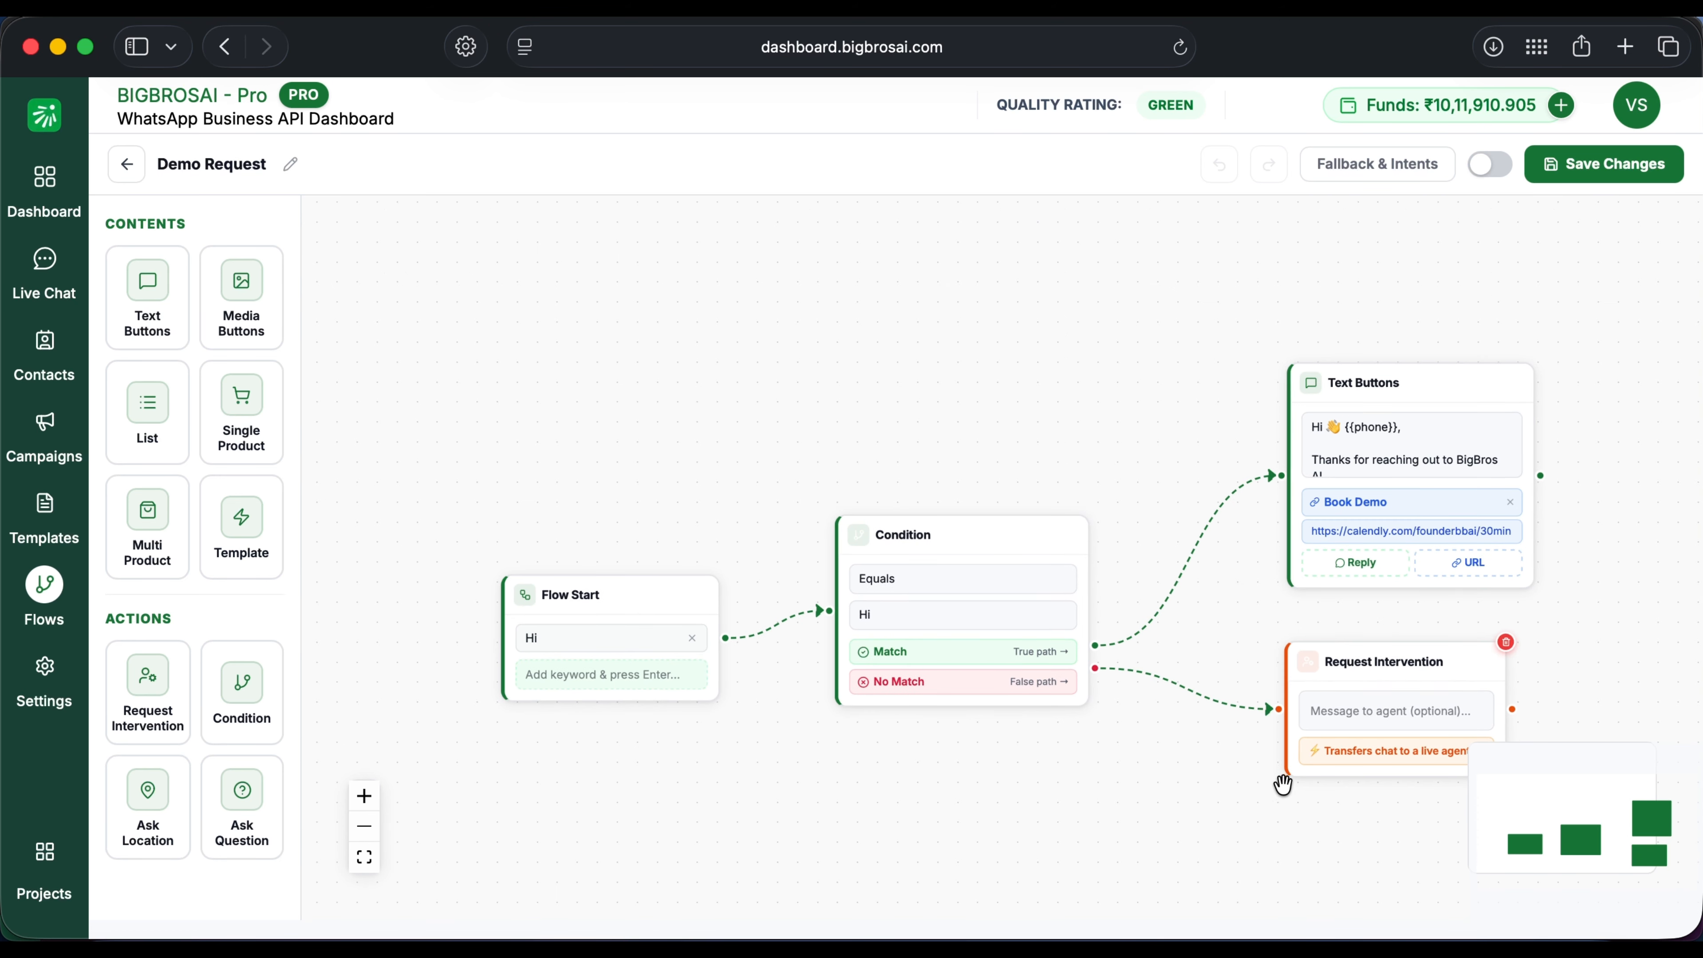
drag(1280, 815, 1201, 766)
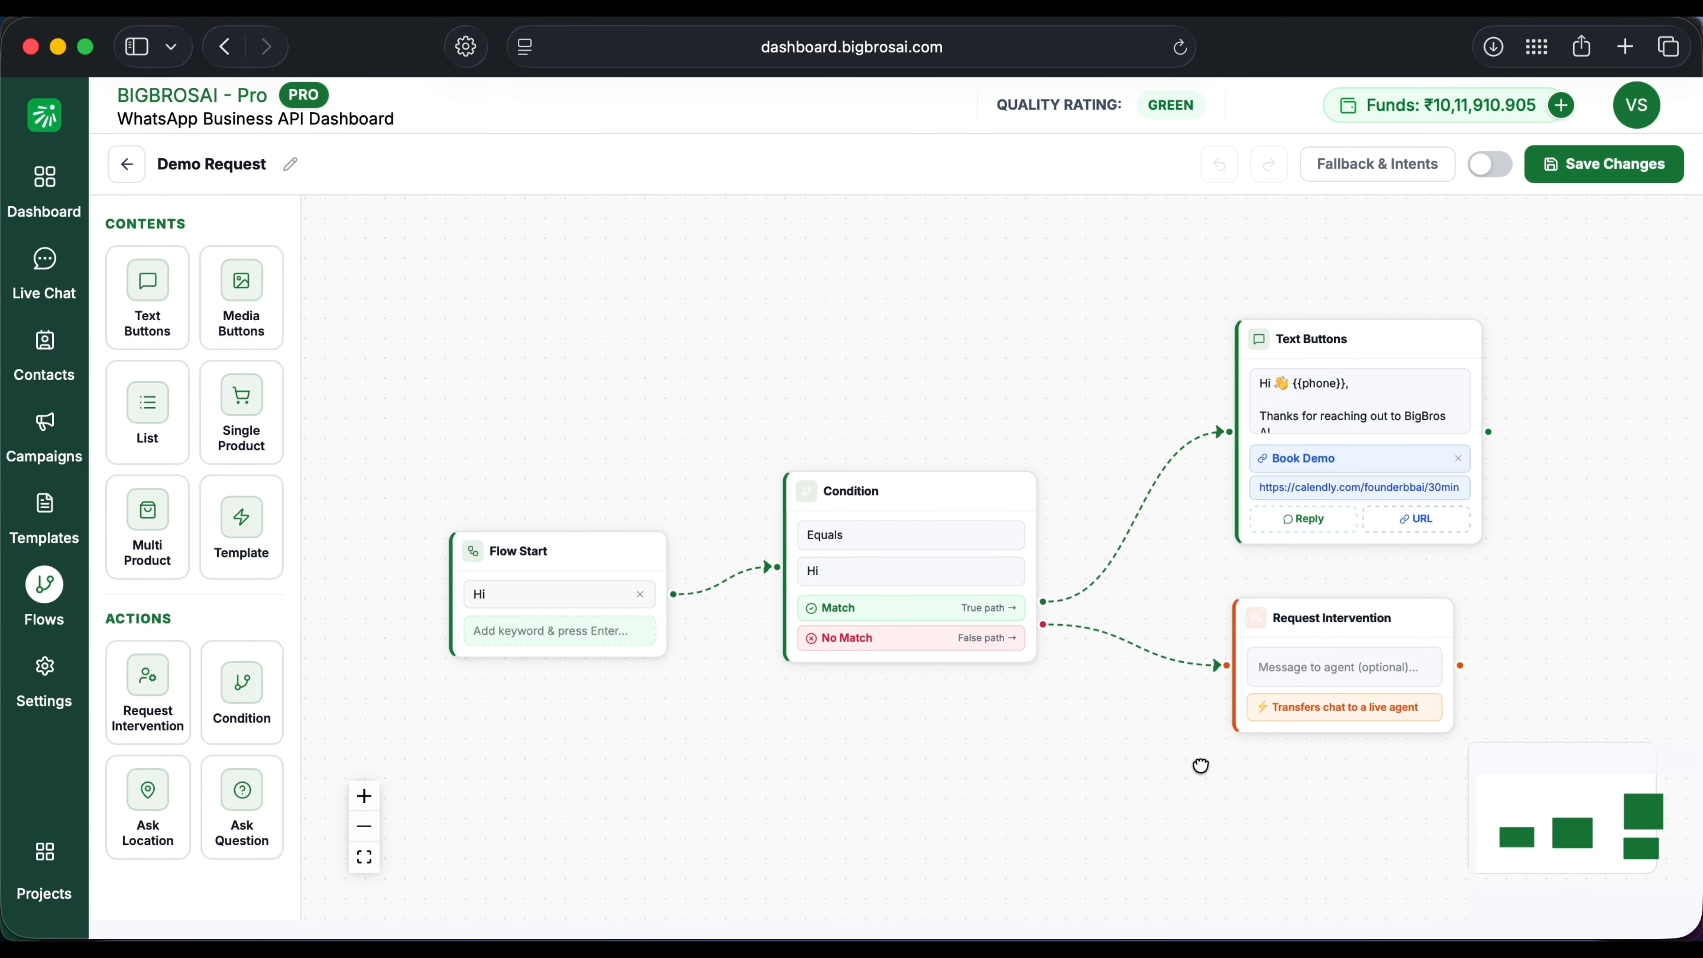